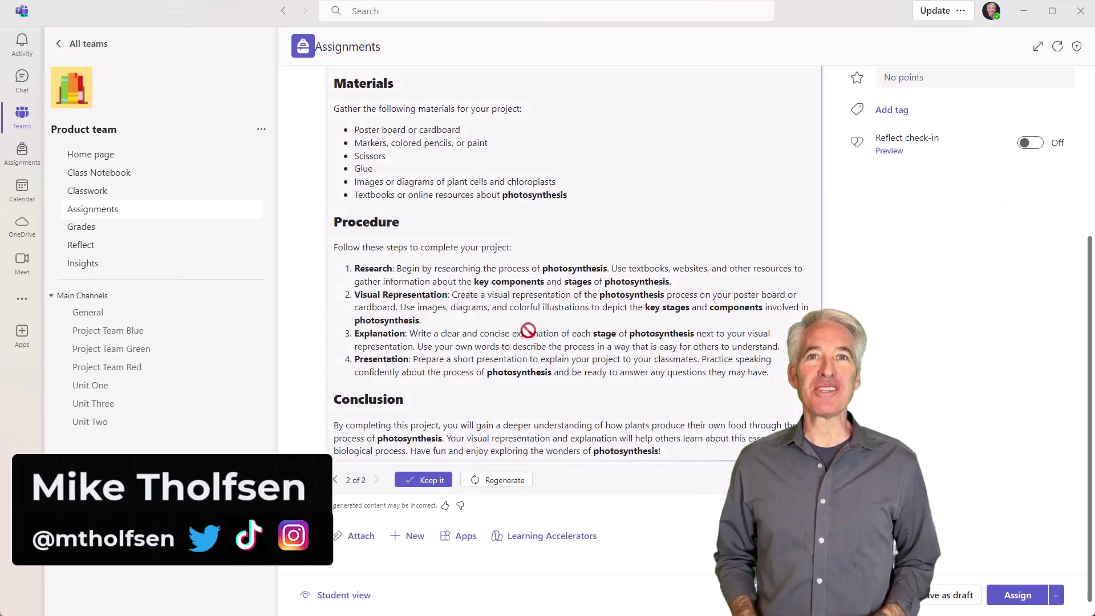
- Keep the AI-generated photosynthesis instructions that emphasize the key concepts
{"action": "left_click", "coordinate": [432, 480]}
{"action": "left_click", "coordinate": [502, 506]}
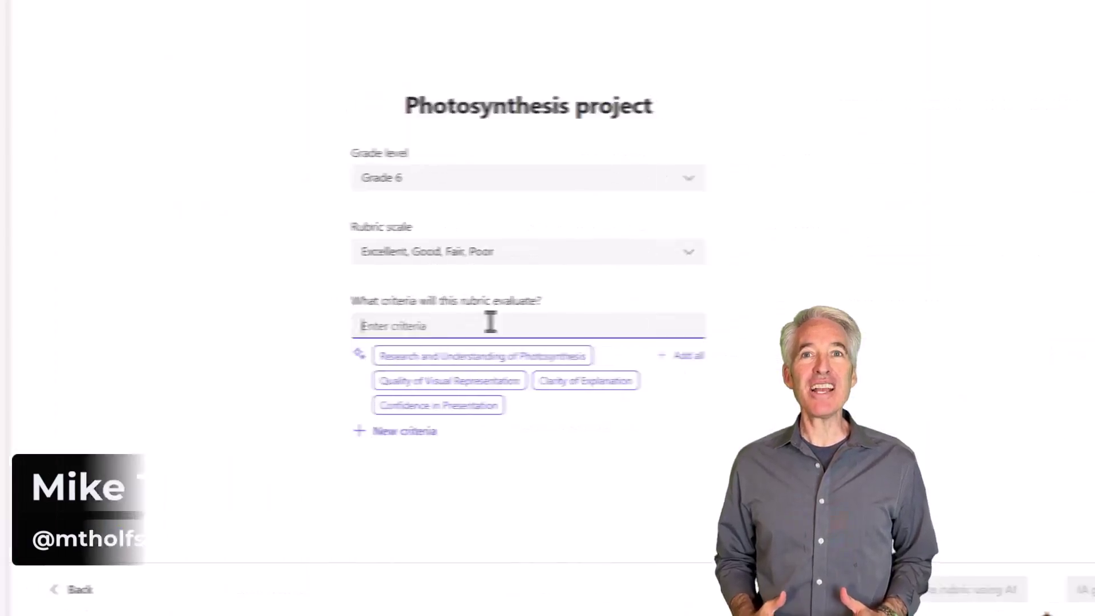
- Add the criteria Clarity of Explanation, Quality of Visual Representation, and Research and Understanding of Photosynthesis to the AI rubric
{"action": "left_click", "coordinate": [582, 379]}
{"action": "left_click", "coordinate": [440, 379]}
{"action": "left_click", "coordinate": [616, 385]}
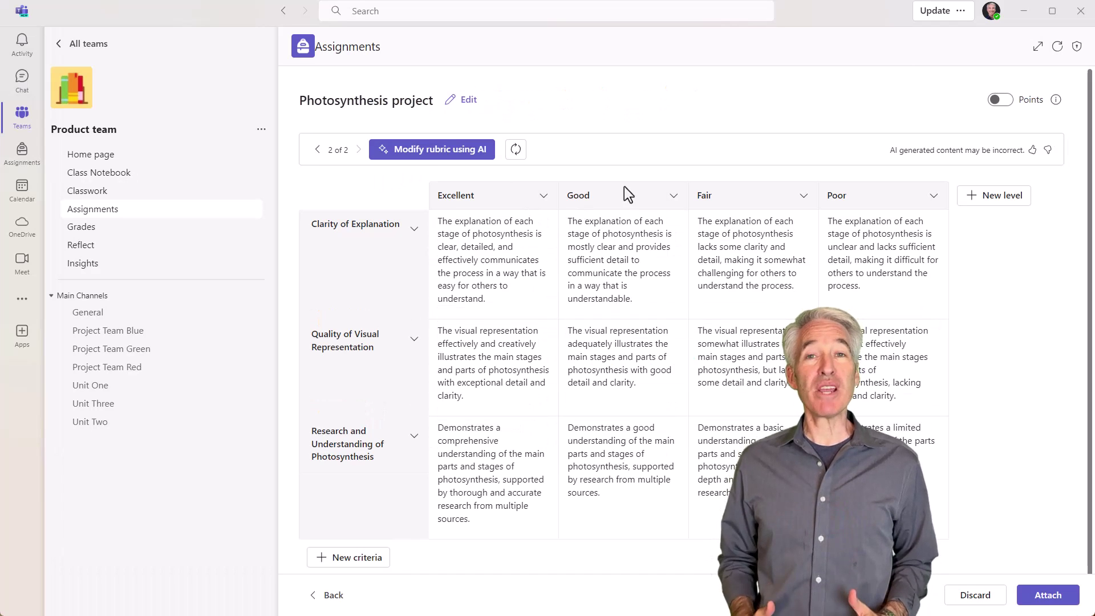
{"action": "left_click", "coordinate": [368, 561]}
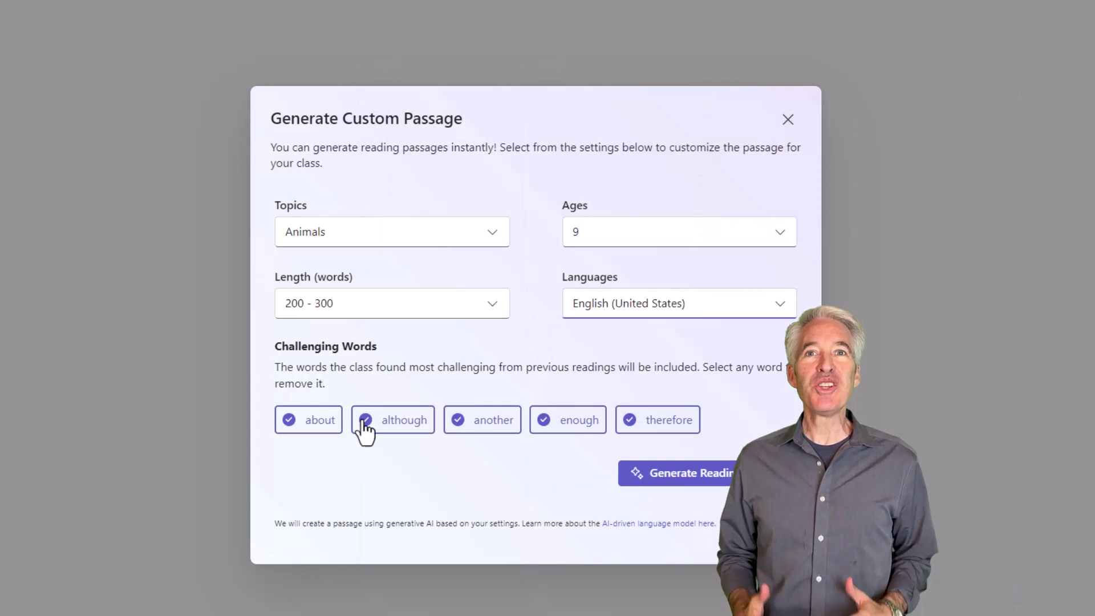
- Remove the challenging words "another" and "therefore" from the custom reading passage settings
{"action": "left_click", "coordinate": [458, 420]}
{"action": "left_click", "coordinate": [630, 420]}
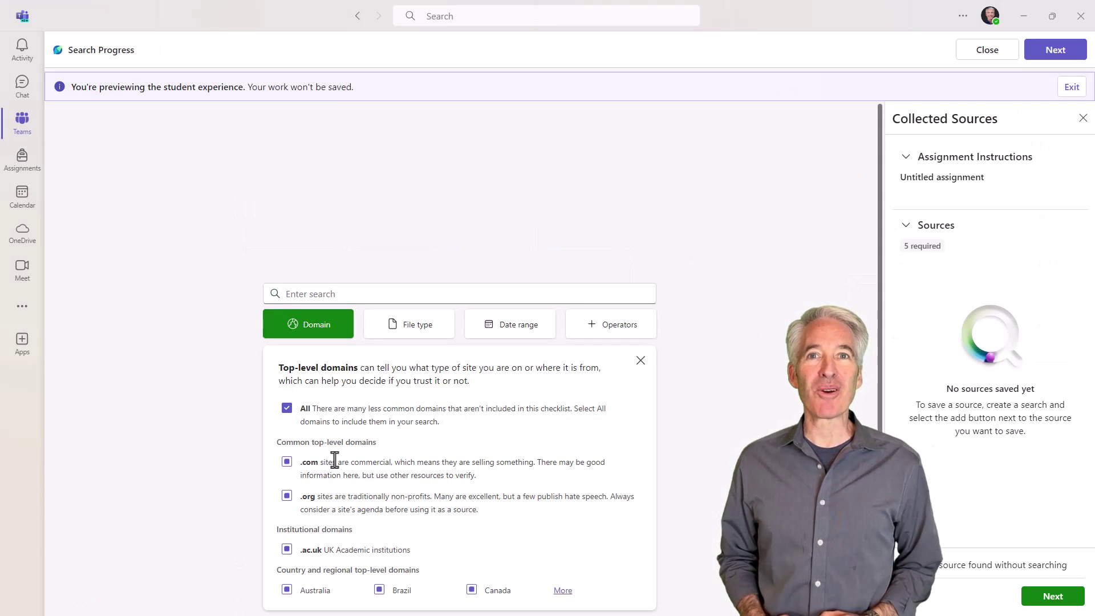
- Search the student preview of Search Progress for "Oxford research on cancer site:ac.uk"
{"action": "left_click", "coordinate": [499, 294]}
{"action": "type", "text": "Oxford research on cancer site:ac.uk"}
{"action": "key", "text": "Return"}
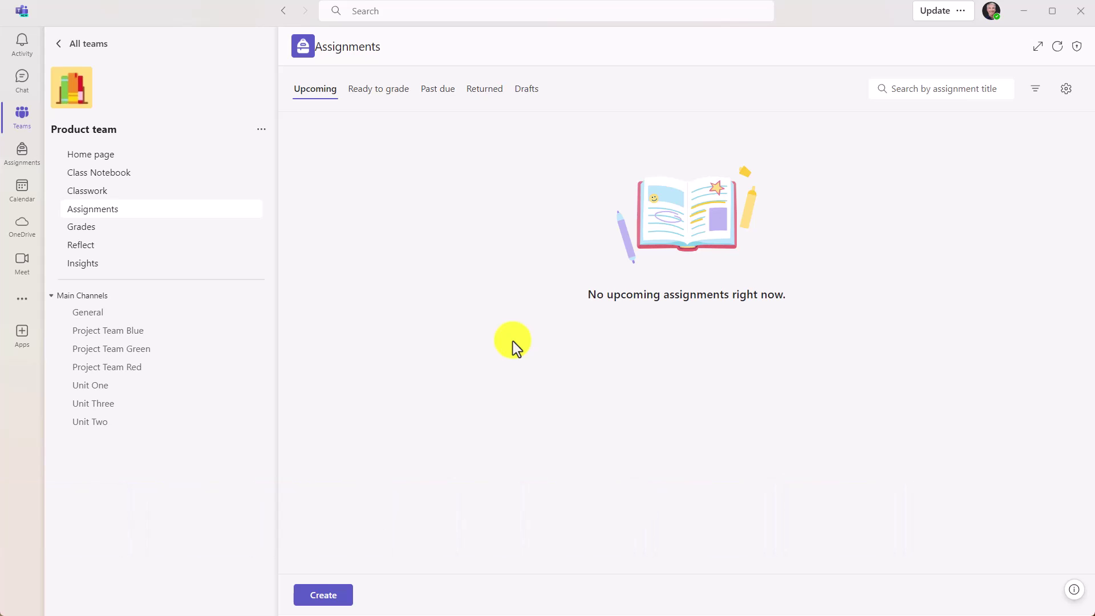
- Create a new assignment titled "Science project on photosynthesis" with the instructions "A science project on how photosynthesis works"
{"action": "left_click", "coordinate": [331, 594]}
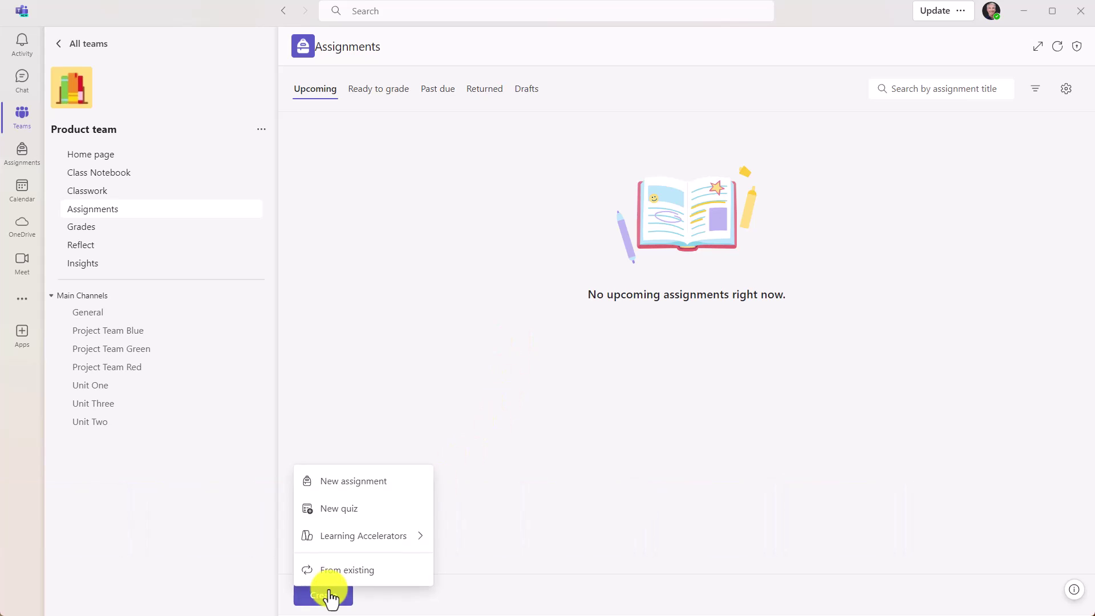
{"action": "left_click", "coordinate": [391, 485]}
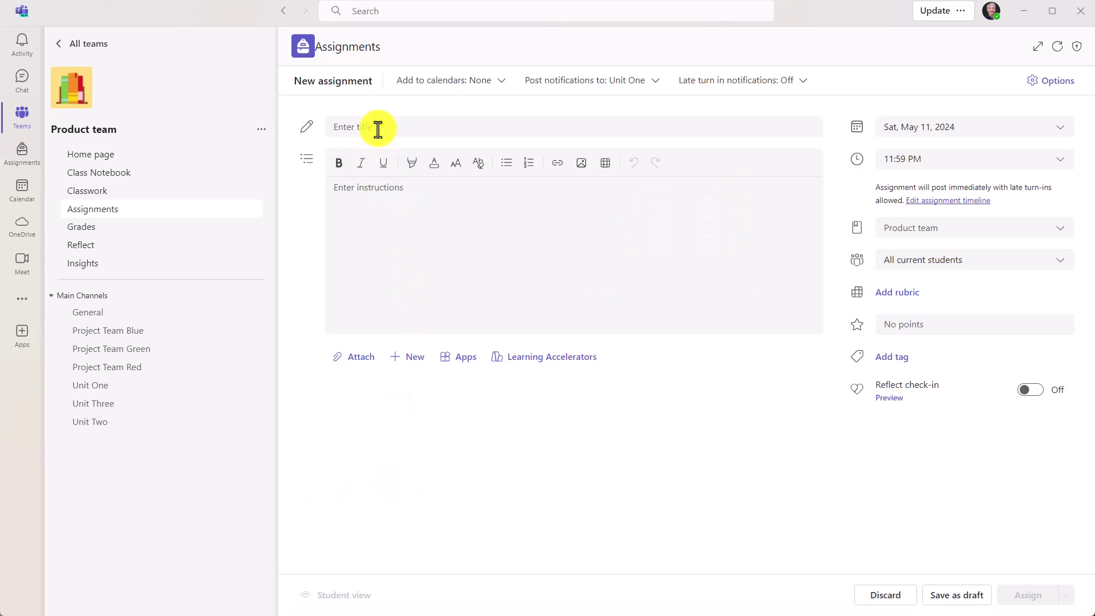
{"action": "left_click", "coordinate": [380, 127]}
{"action": "type", "text": "Science project on photosynthesis"}
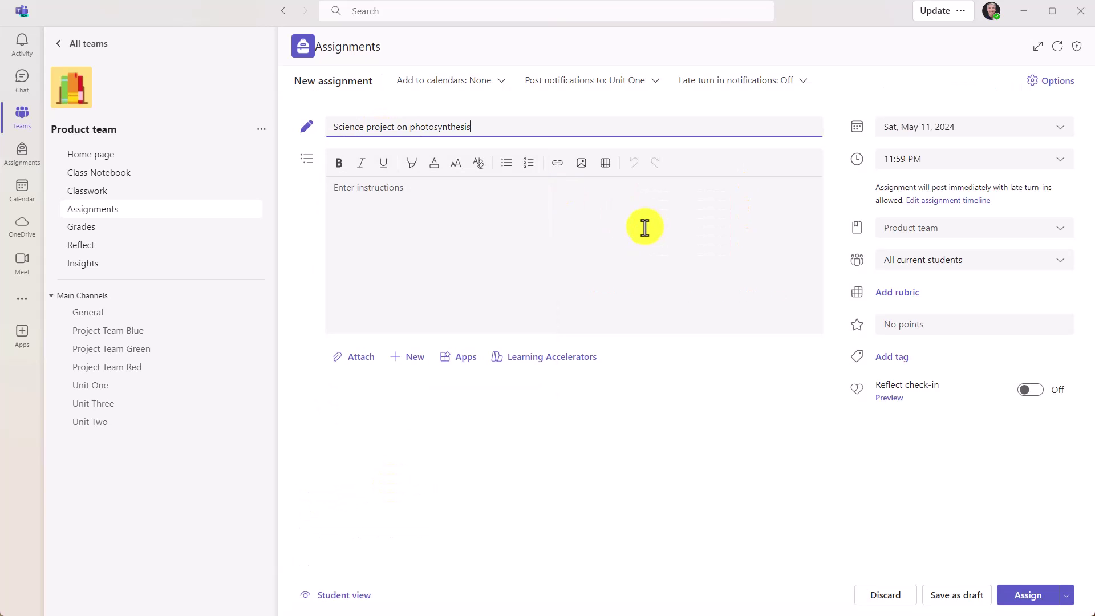
{"action": "left_click", "coordinate": [376, 190]}
{"action": "type", "text": "A science project on how photosynthesis works"}
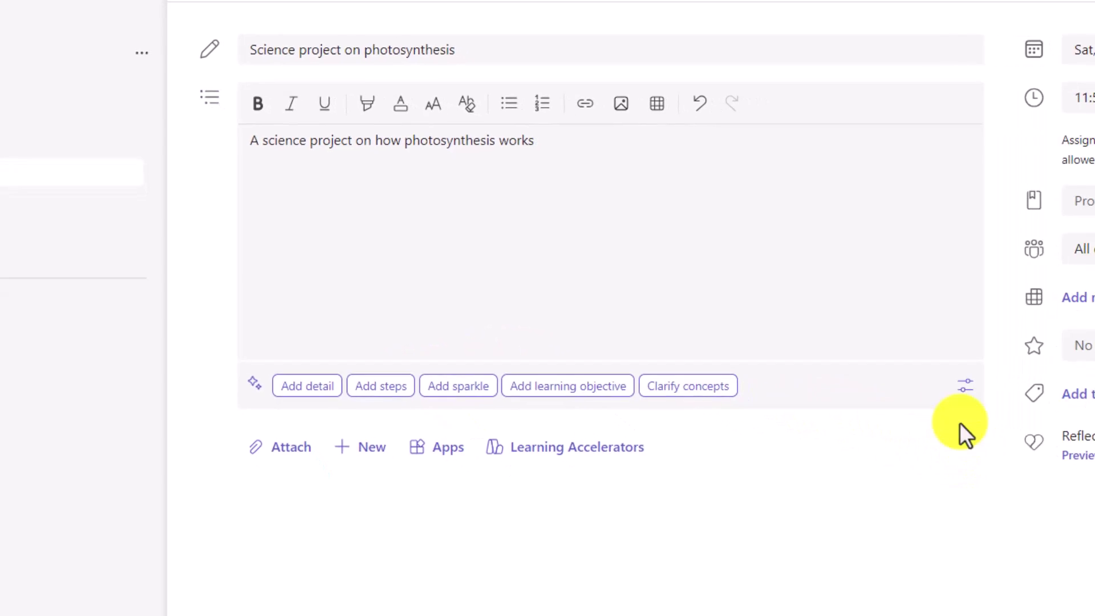
- Set the grade level for the AI-generated instructions to Grade 6
{"action": "left_click", "coordinate": [1023, 409]}
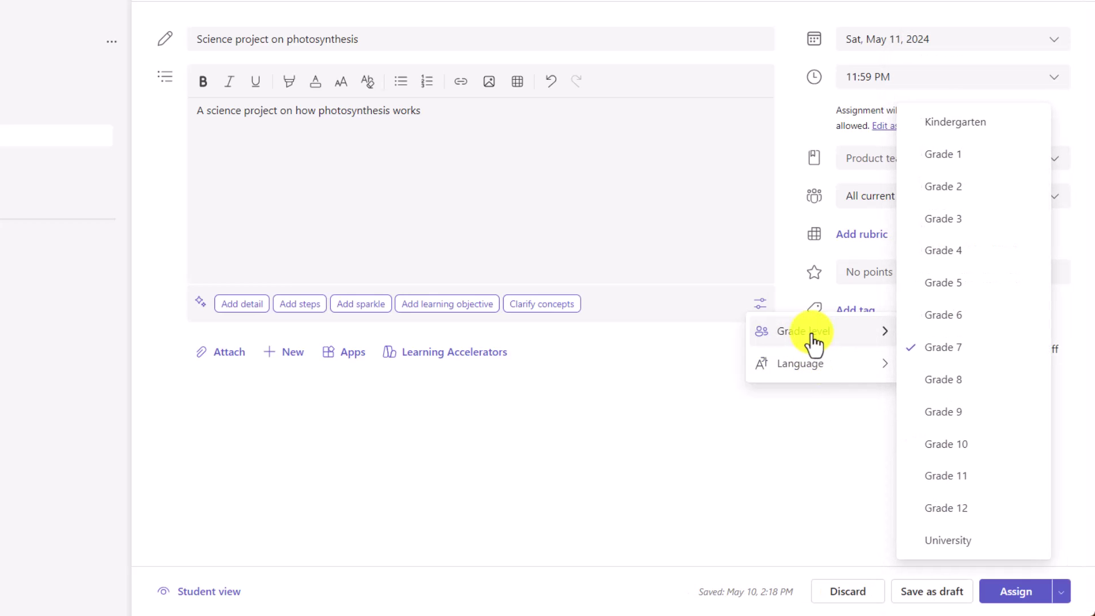
{"action": "left_click", "coordinate": [985, 325]}
{"action": "left_click", "coordinate": [656, 376]}
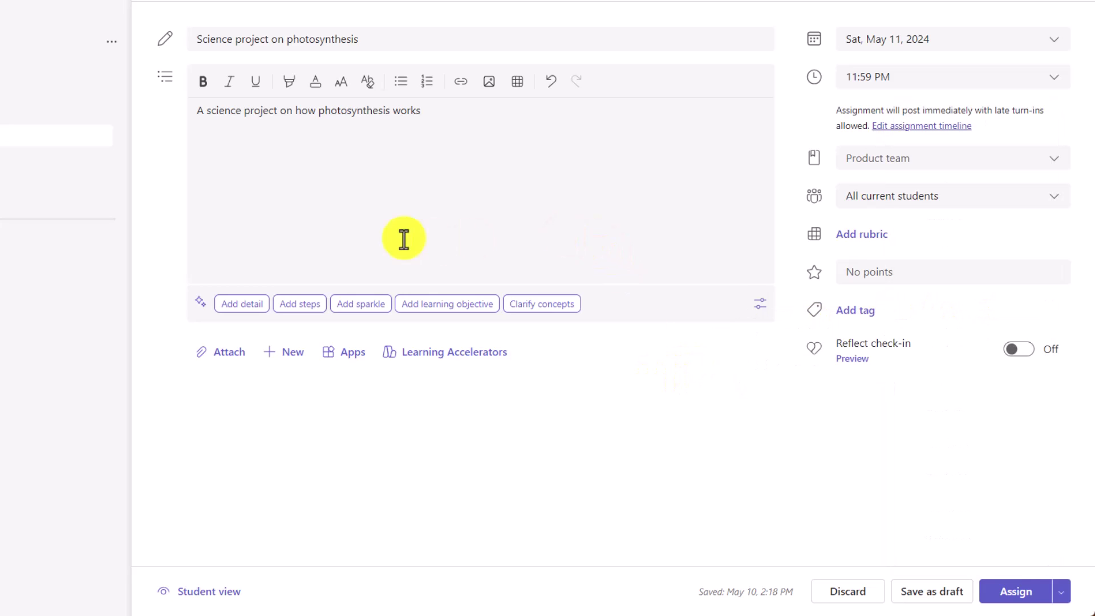
- Expand the assignment instructions with the Add detail AI suggestion, review the generated text and keep it
{"action": "left_click", "coordinate": [244, 308]}
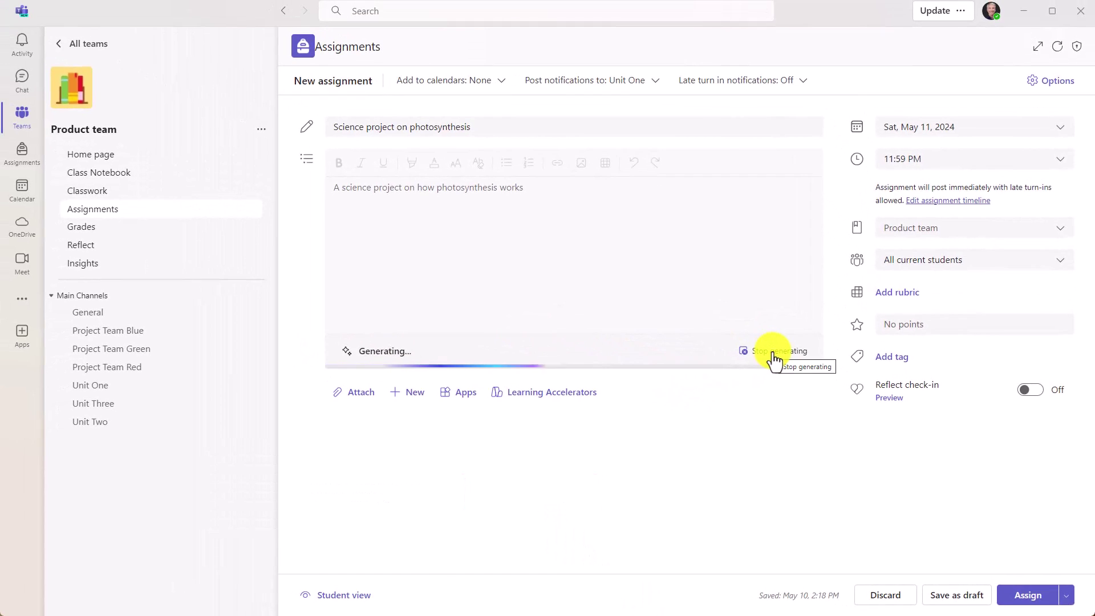
{"action": "scroll", "coordinate": [658, 334], "scroll_direction": "up", "scroll_amount": 10}
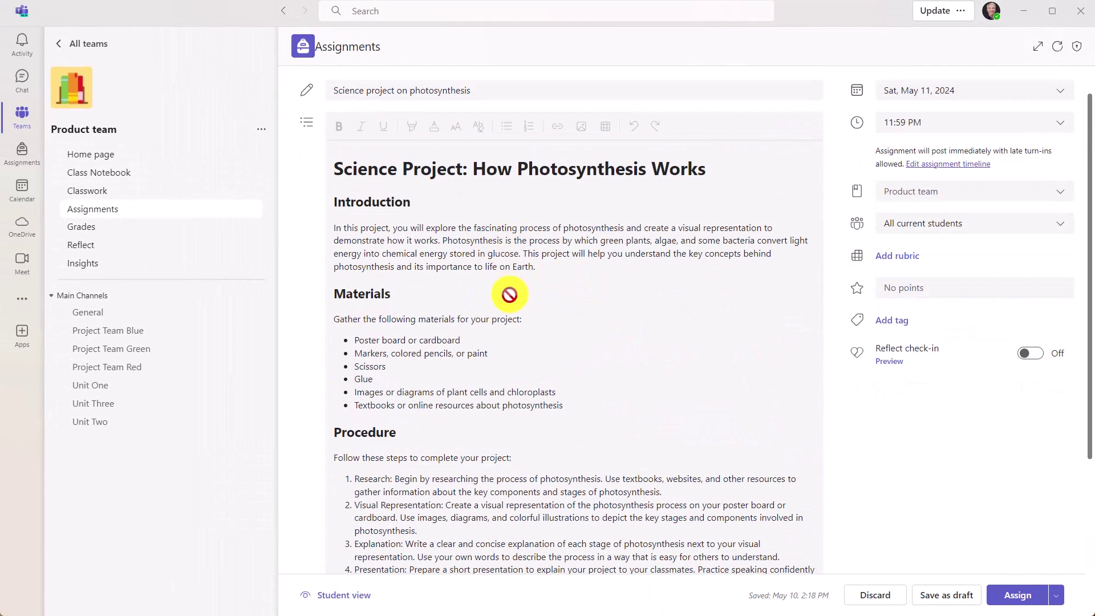
{"action": "scroll", "coordinate": [416, 388], "scroll_direction": "down", "scroll_amount": 3}
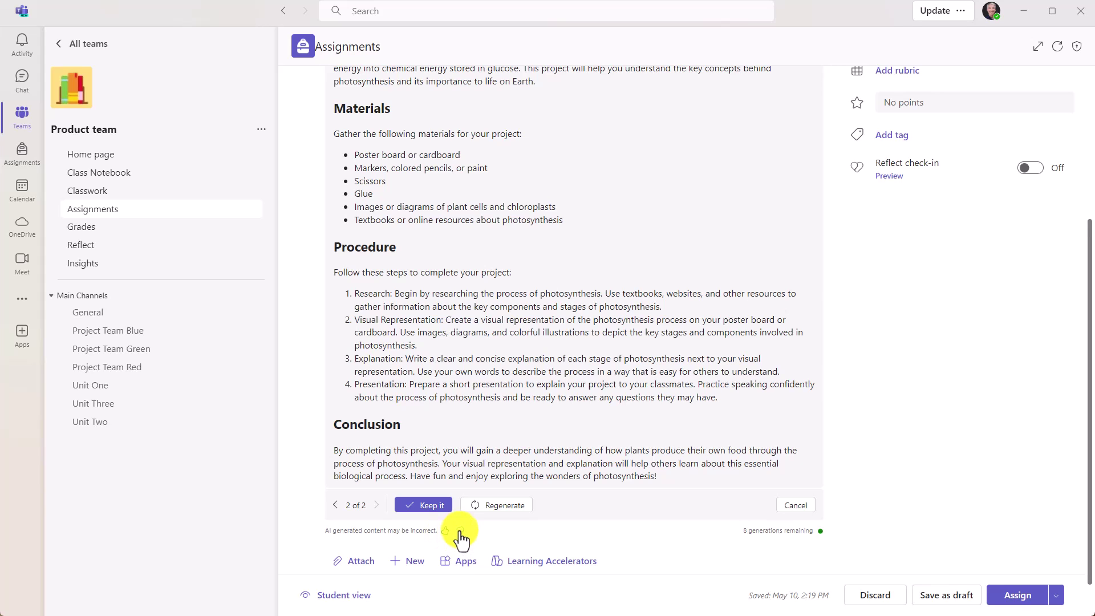
{"action": "left_click", "coordinate": [432, 507]}
{"action": "scroll", "coordinate": [542, 386], "scroll_direction": "down", "scroll_amount": 4}
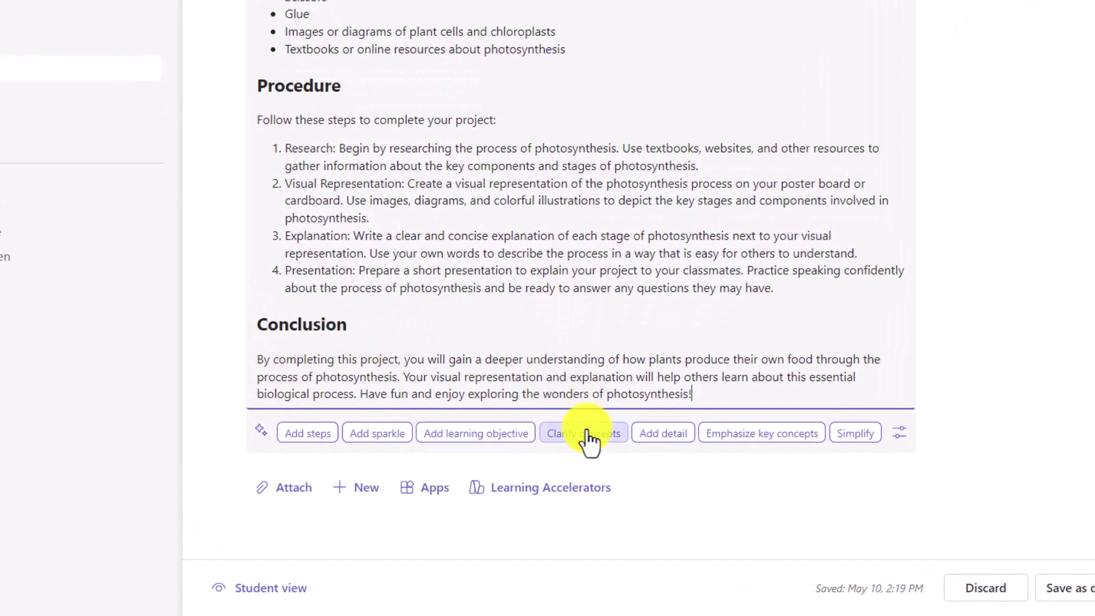
- Try the Emphasize key concepts AI suggestion on the instructions, review the generated text and cancel it
{"action": "left_click", "coordinate": [765, 441]}
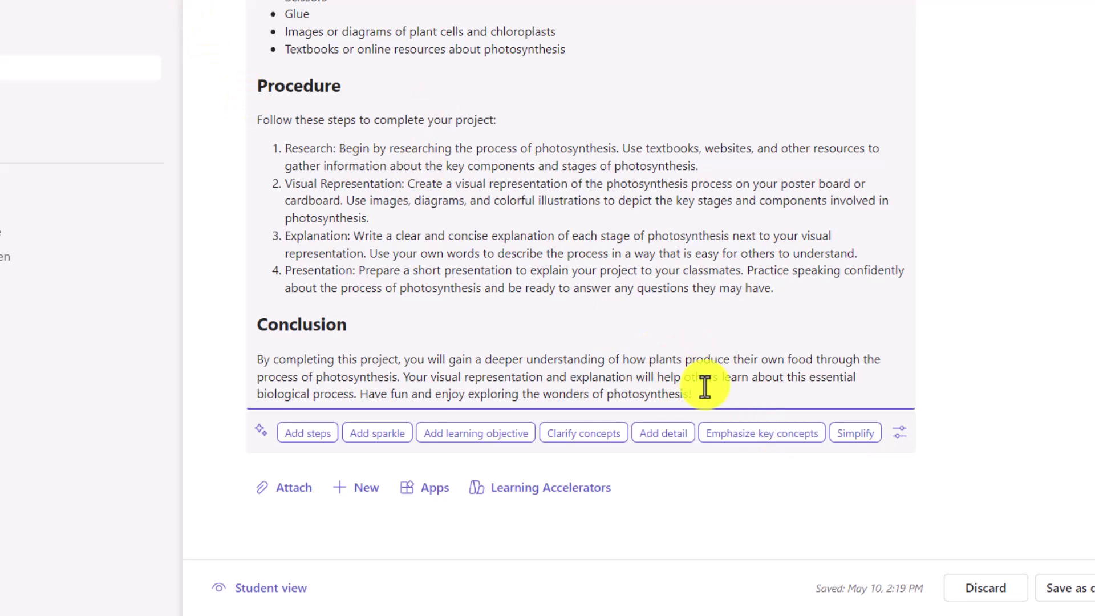
{"action": "left_click", "coordinate": [753, 435]}
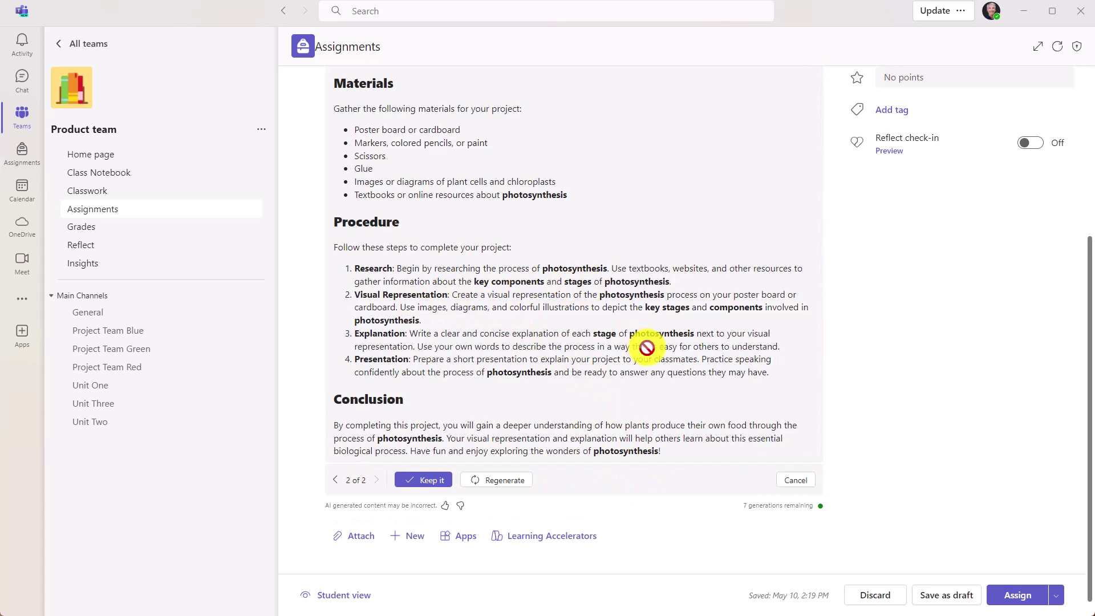
{"action": "key", "text": "Return"}
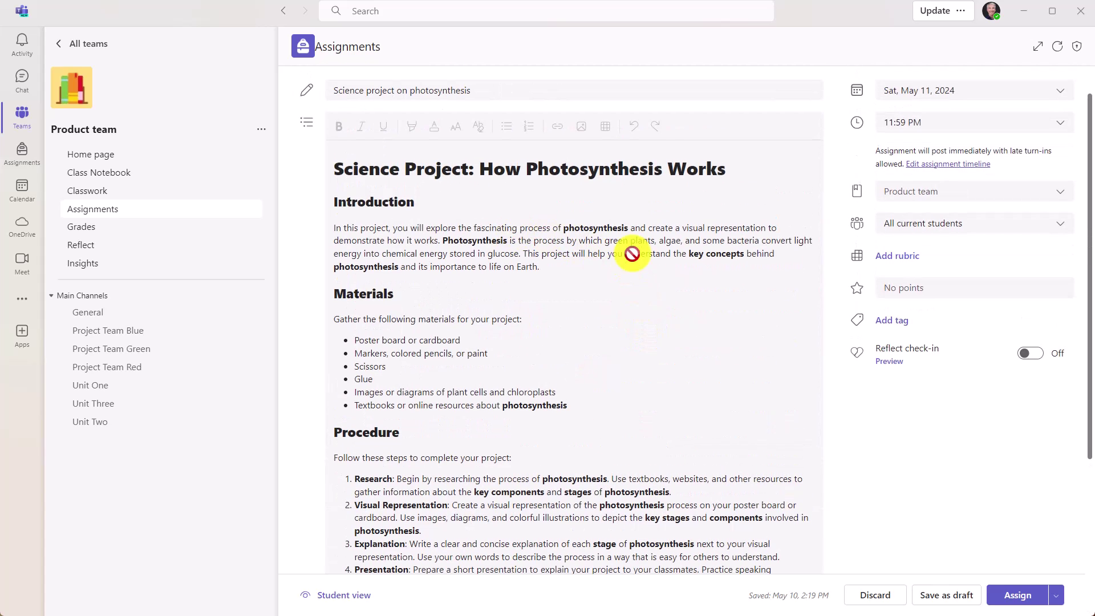
{"action": "scroll", "coordinate": [656, 370], "scroll_direction": "down", "scroll_amount": 3}
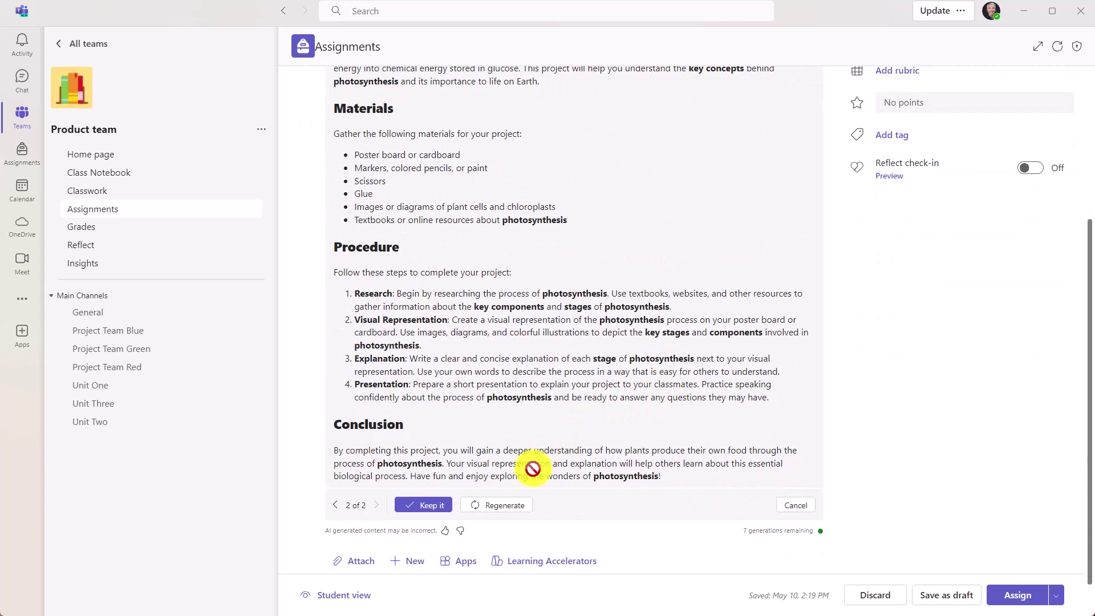
{"action": "left_click", "coordinate": [801, 508]}
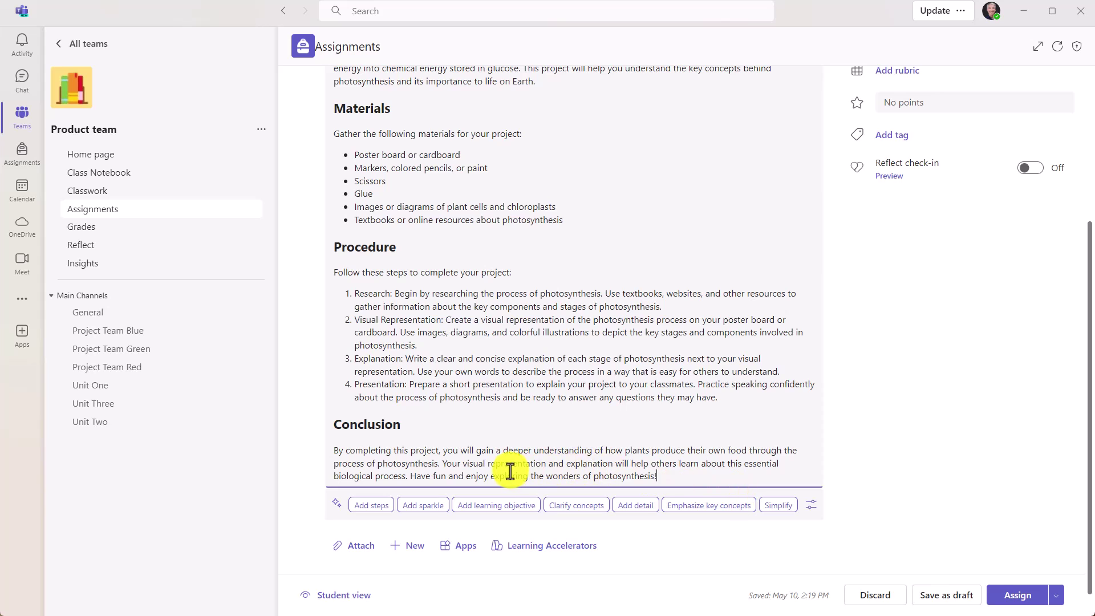
- Add learning objectives to the assignment instructions with the AI suggestion and keep the generated version
{"action": "left_click", "coordinate": [502, 510]}
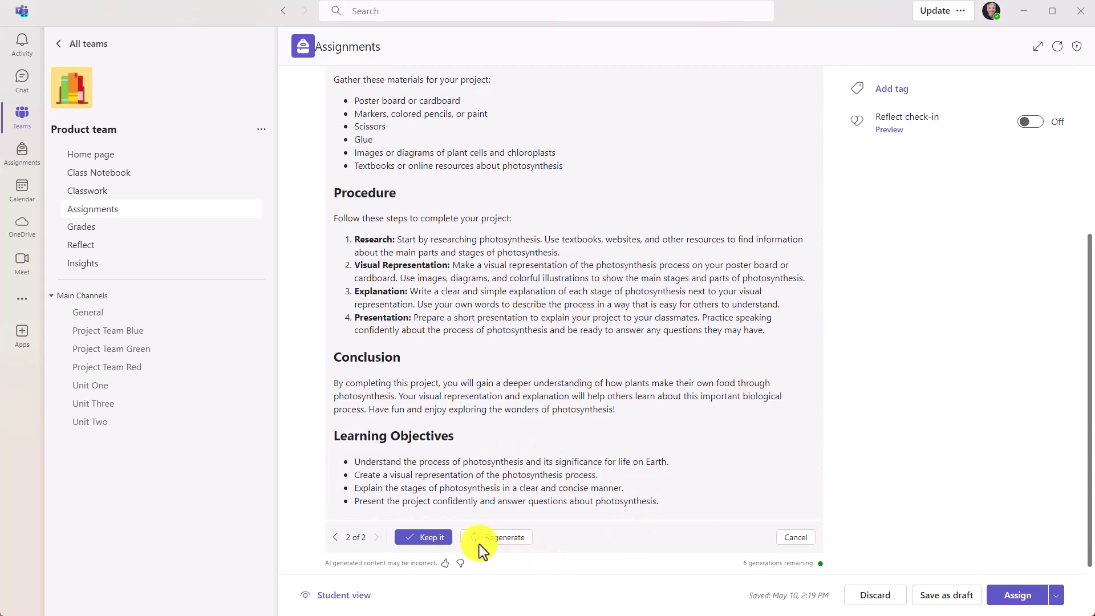
{"action": "left_click", "coordinate": [423, 537]}
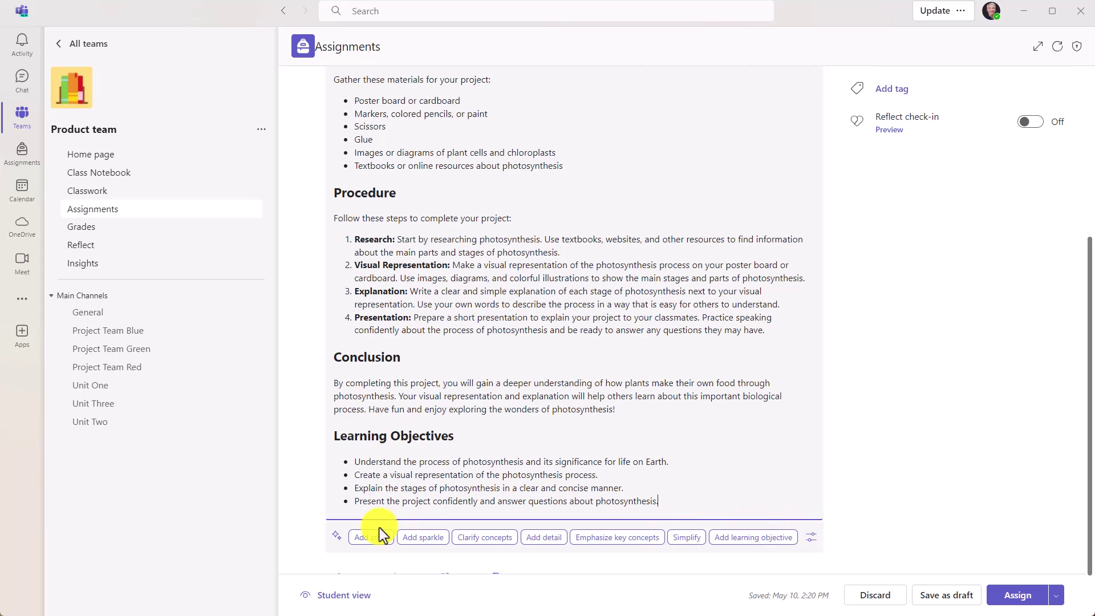
{"action": "left_click", "coordinate": [670, 496]}
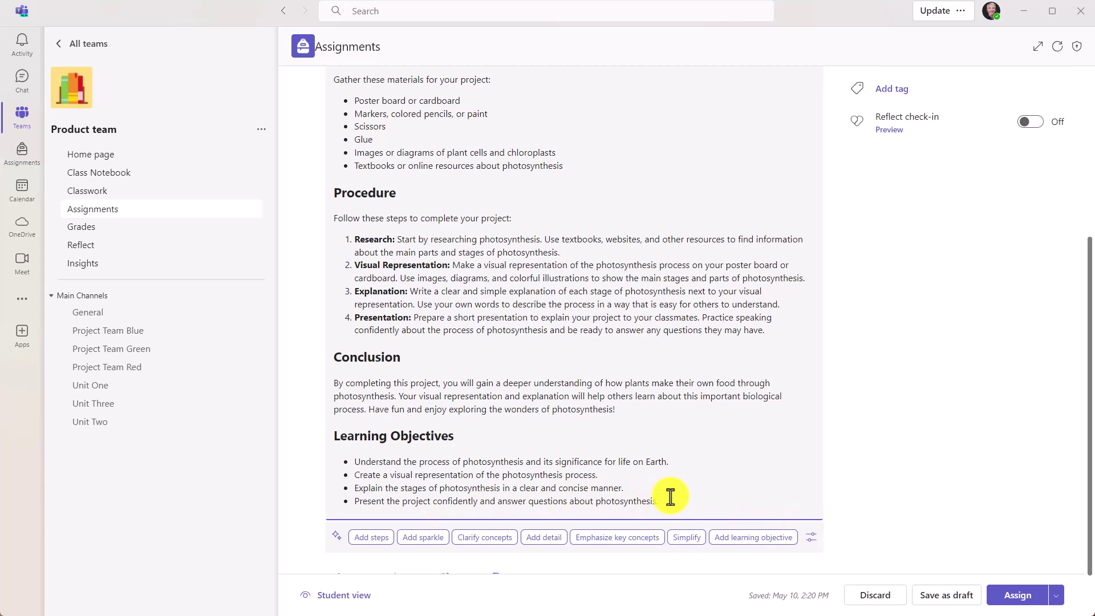
- Liven up the instructions with the Add sparkle AI suggestion, review the generated text and keep it
{"action": "left_click", "coordinate": [428, 539]}
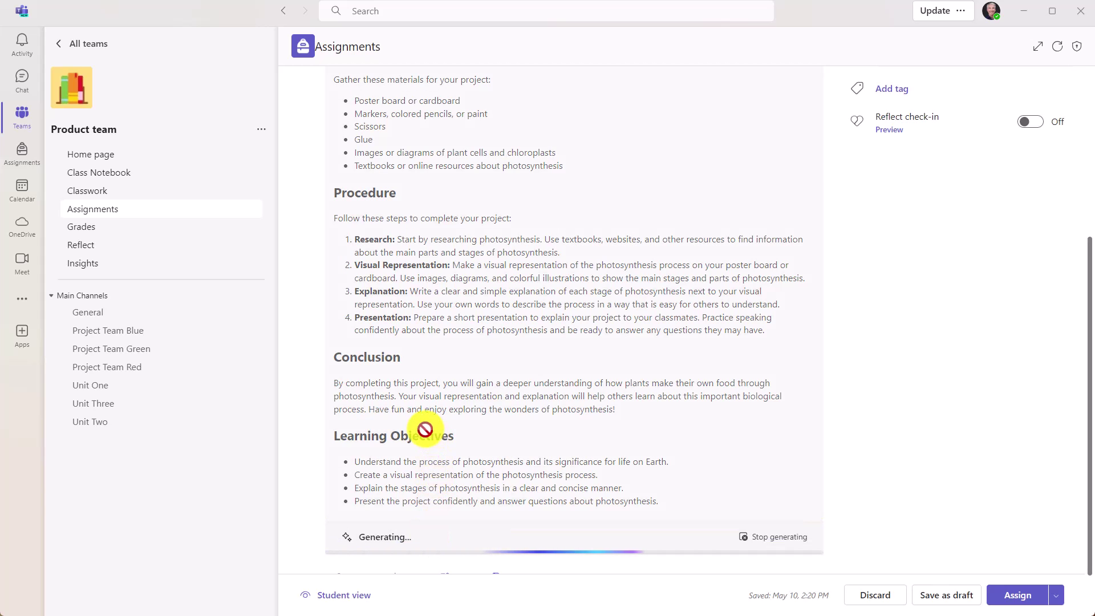
{"action": "scroll", "coordinate": [447, 399], "scroll_direction": "up", "scroll_amount": 2}
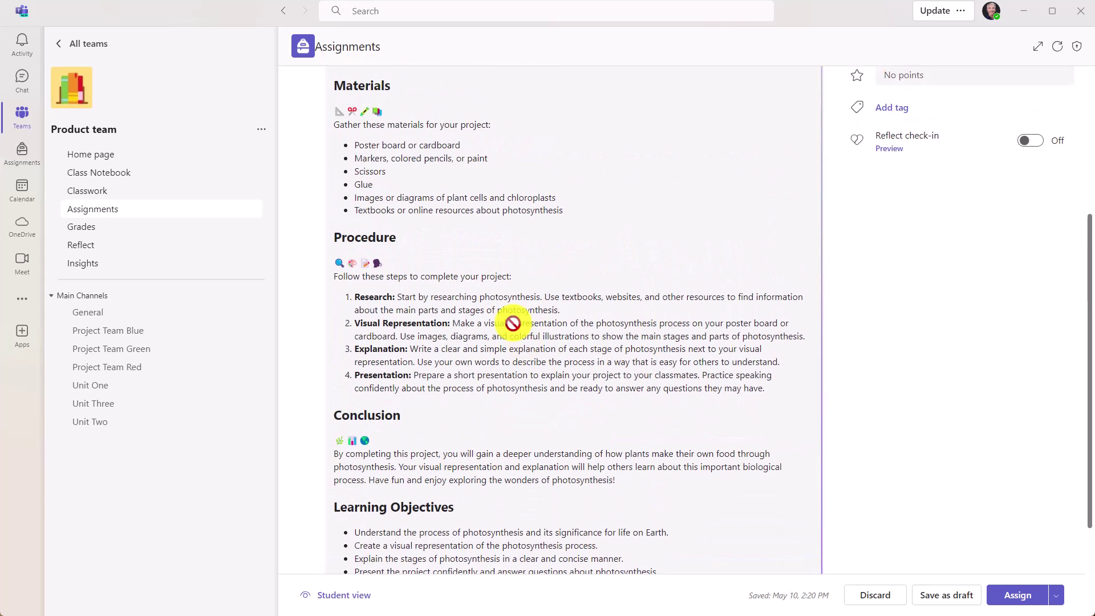
{"action": "scroll", "coordinate": [360, 166], "scroll_direction": "up", "scroll_amount": 1}
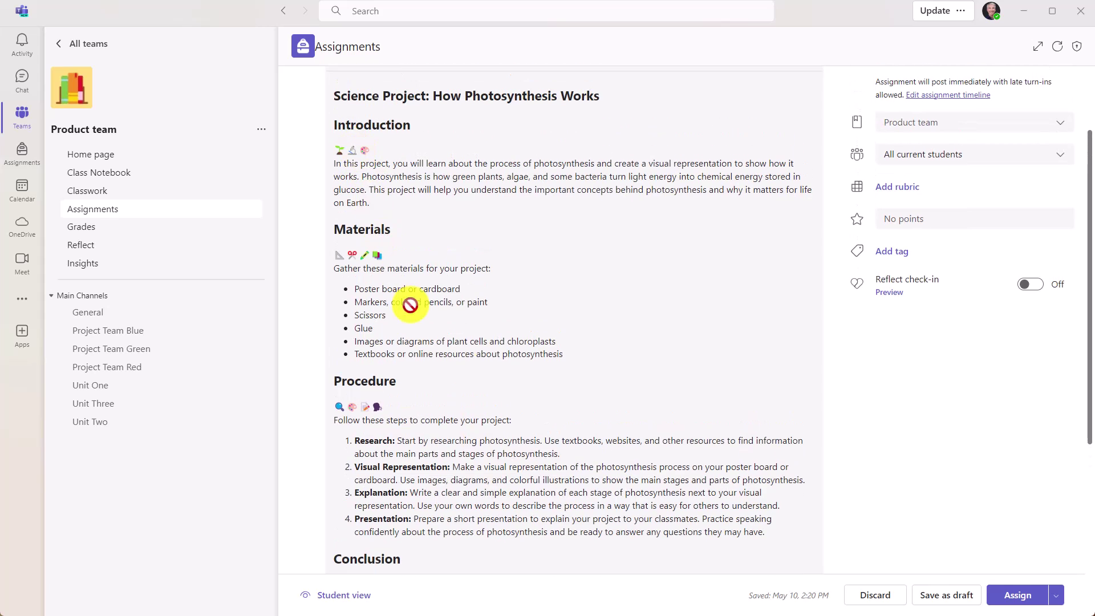
{"action": "scroll", "coordinate": [597, 458], "scroll_direction": "down", "scroll_amount": 4}
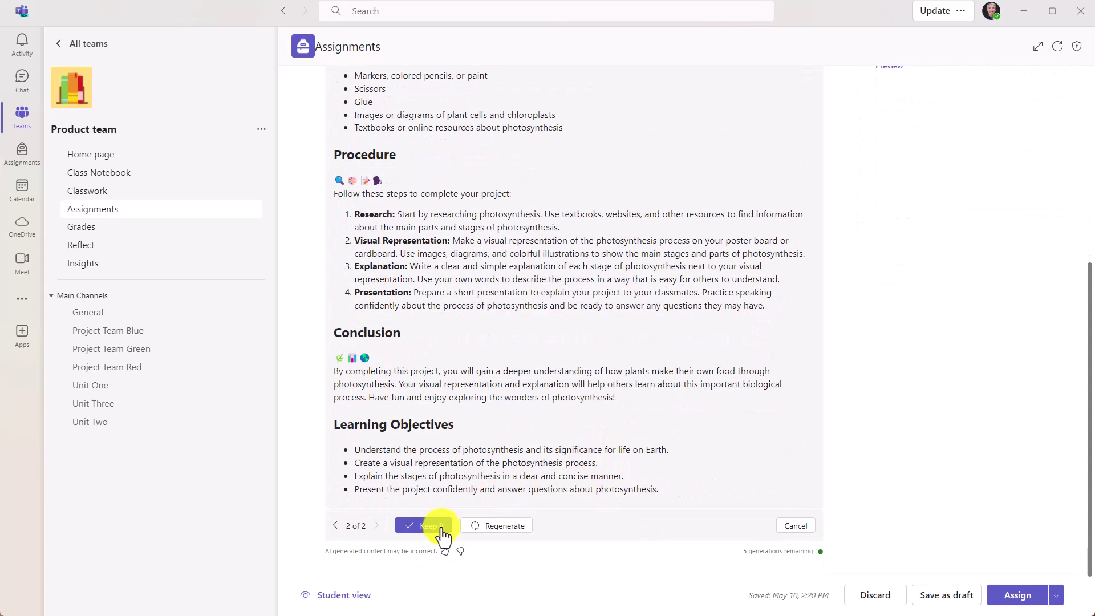
{"action": "left_click", "coordinate": [424, 525]}
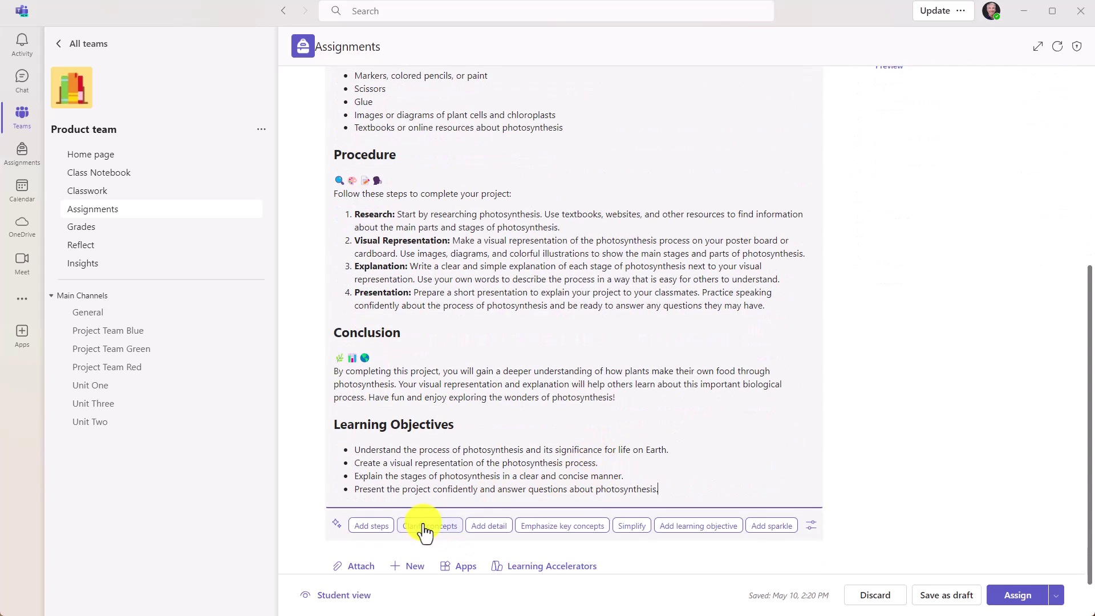
- Generate a more detailed version of the instructions in Norwegian Bokmål with the Add detail AI suggestion and keep it
{"action": "left_click", "coordinate": [735, 489]}
{"action": "left_click", "coordinate": [813, 526]}
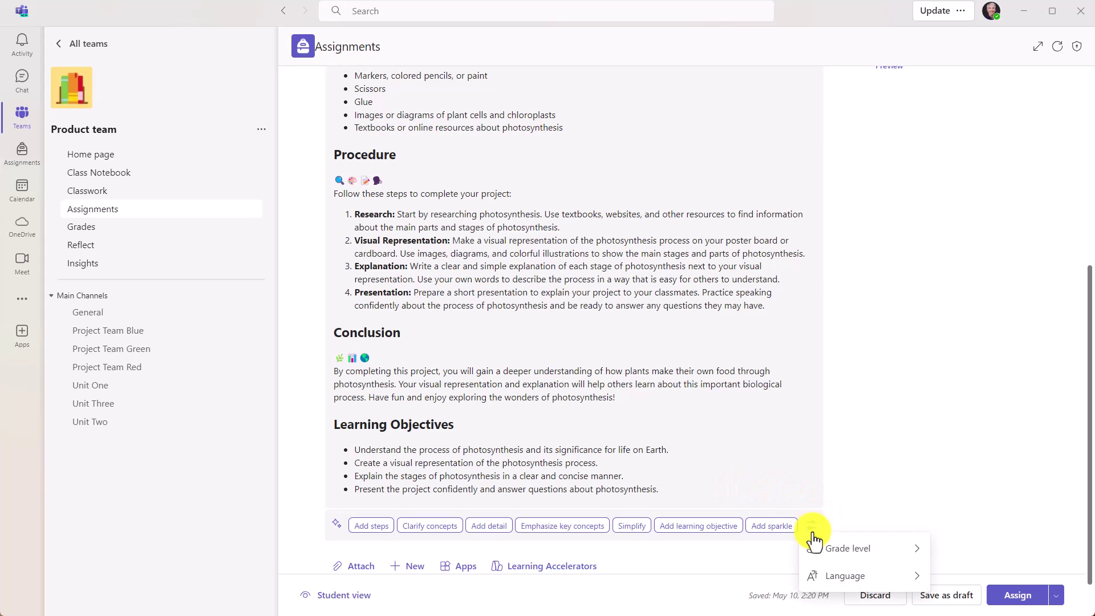
{"action": "mouse_move", "coordinate": [833, 575]}
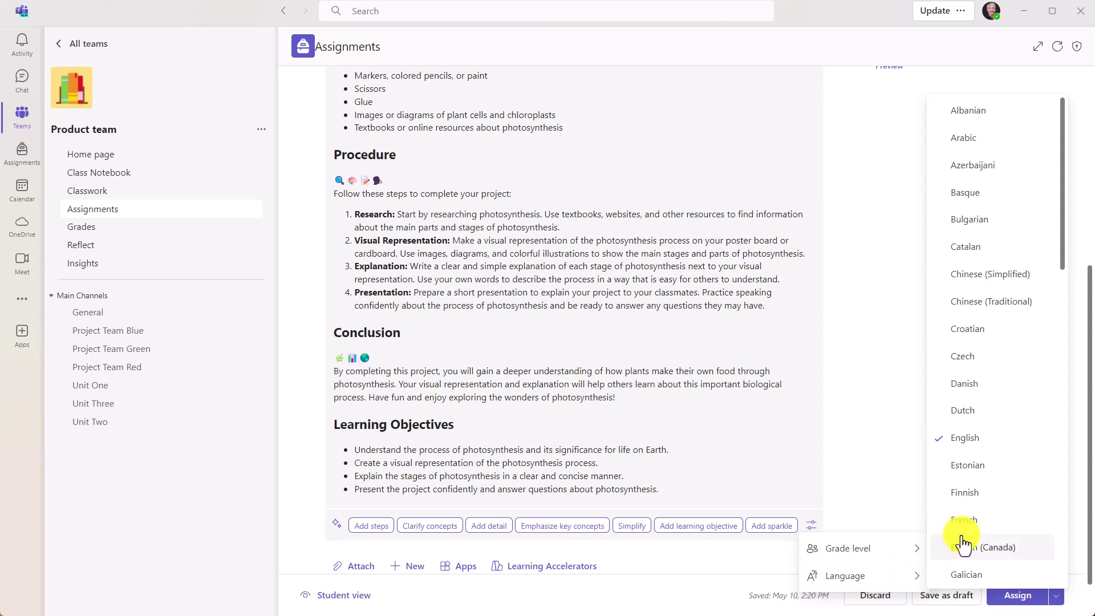
{"action": "scroll", "coordinate": [979, 505], "scroll_direction": "down", "scroll_amount": 5}
{"action": "scroll", "coordinate": [990, 429], "scroll_direction": "down", "scroll_amount": 5}
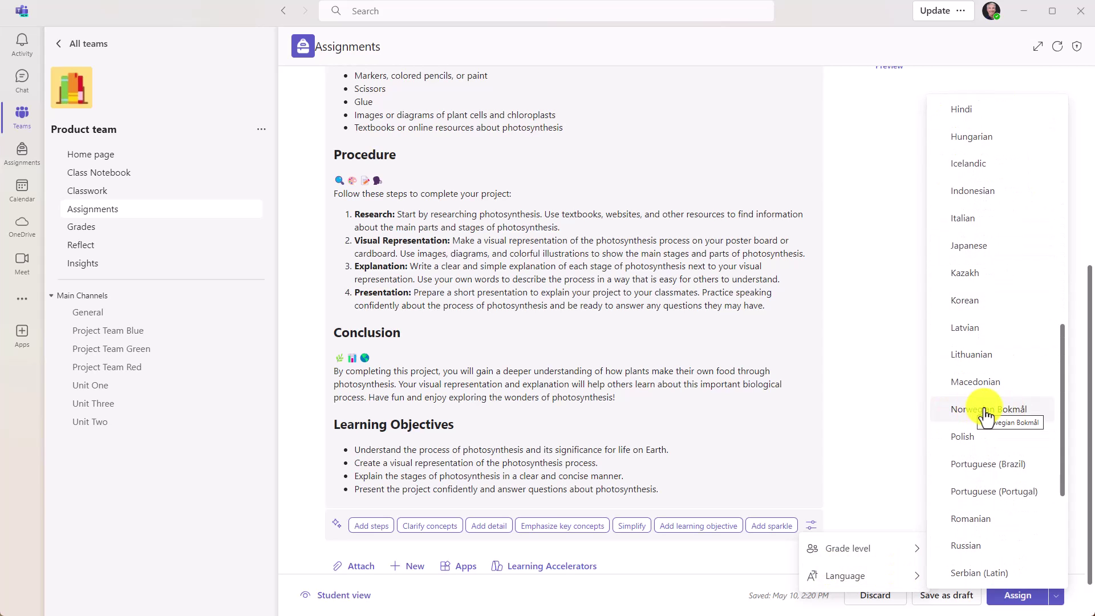
{"action": "left_click", "coordinate": [878, 414]}
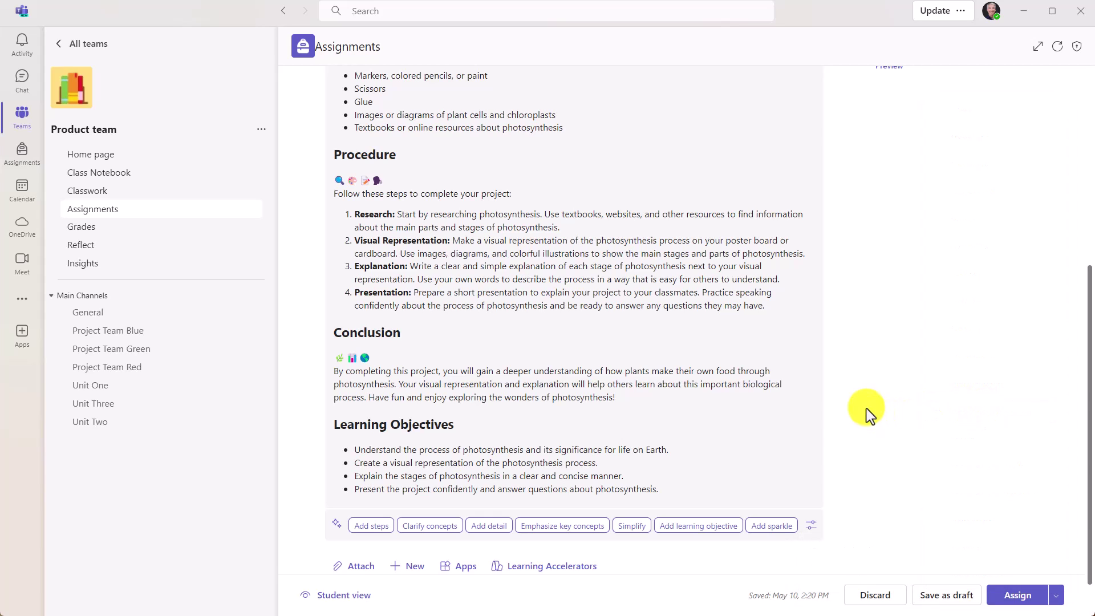
{"action": "left_click", "coordinate": [488, 527]}
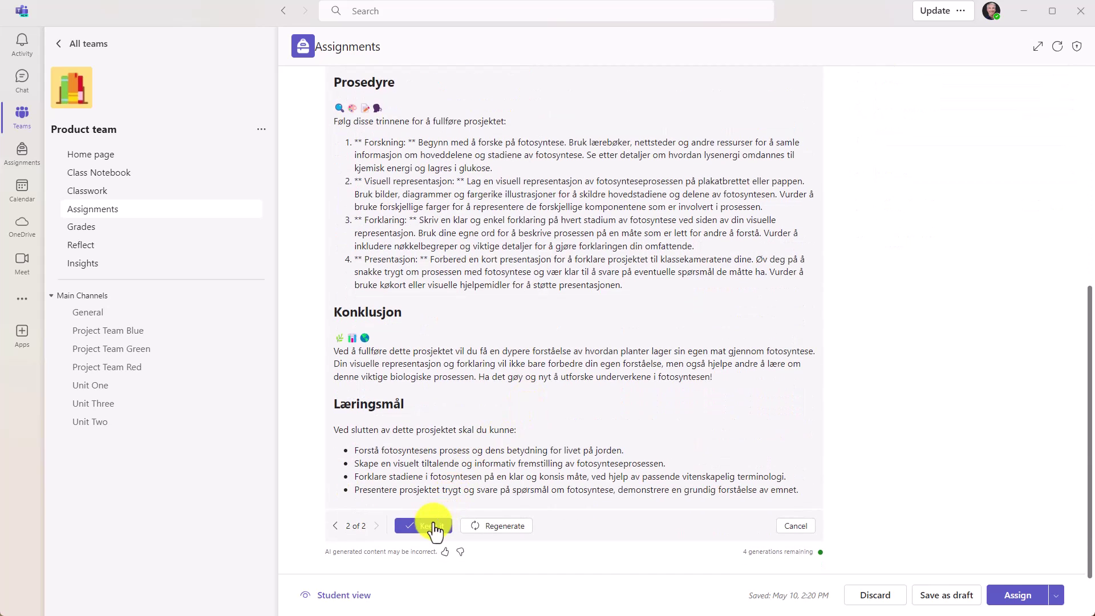
{"action": "left_click", "coordinate": [423, 525]}
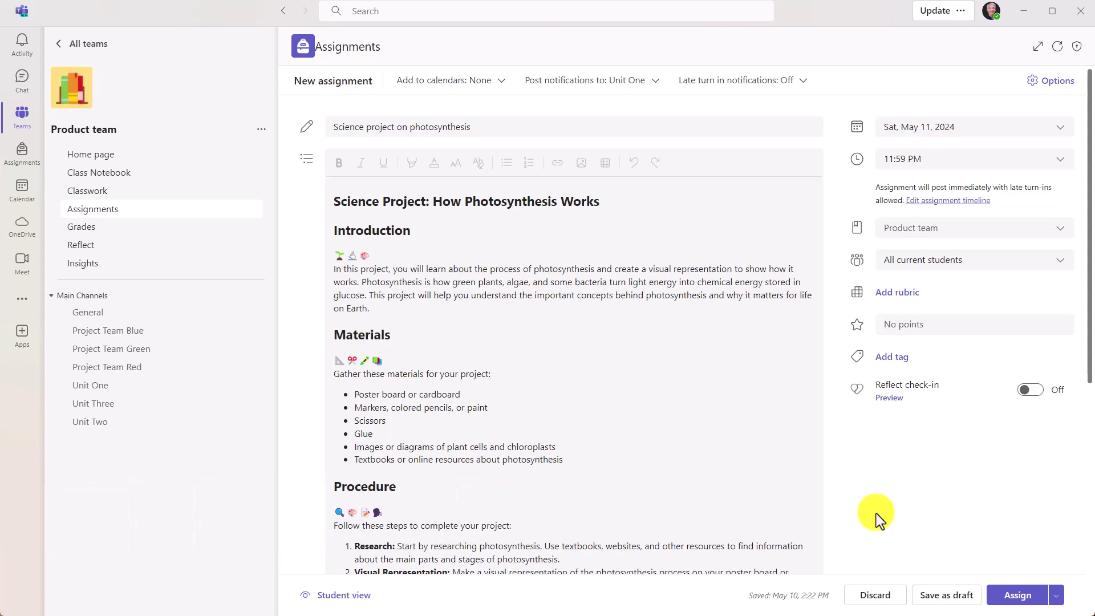
- Start an AI rubric titled "Photosynthesis project" in English, with the description "Evaluate students on the quality and detail of this photosynthesis project"
{"action": "left_click", "coordinate": [900, 297]}
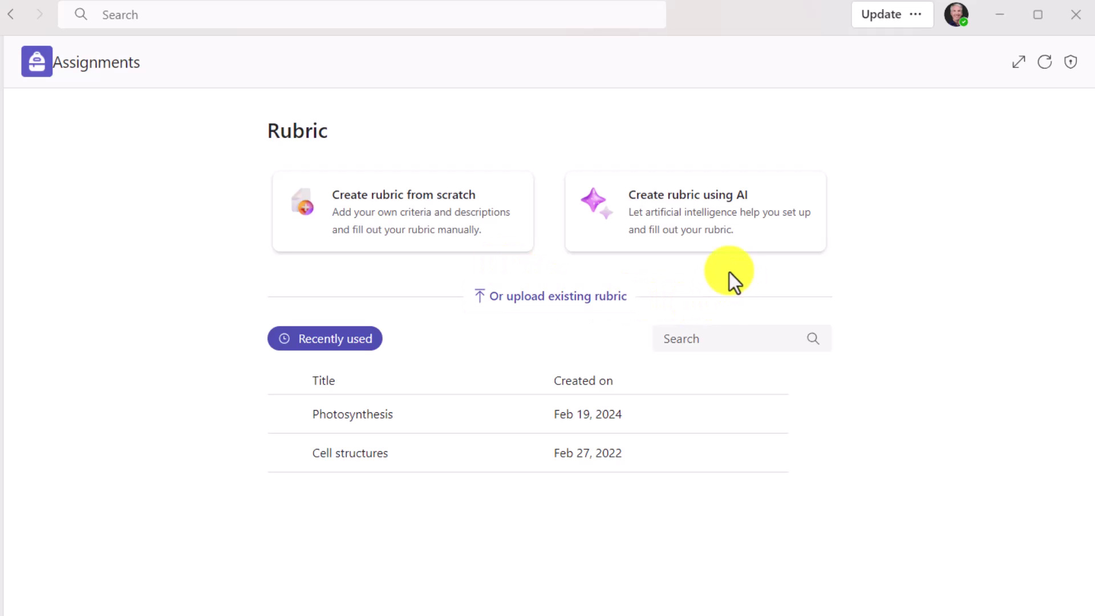
{"action": "left_click", "coordinate": [716, 230]}
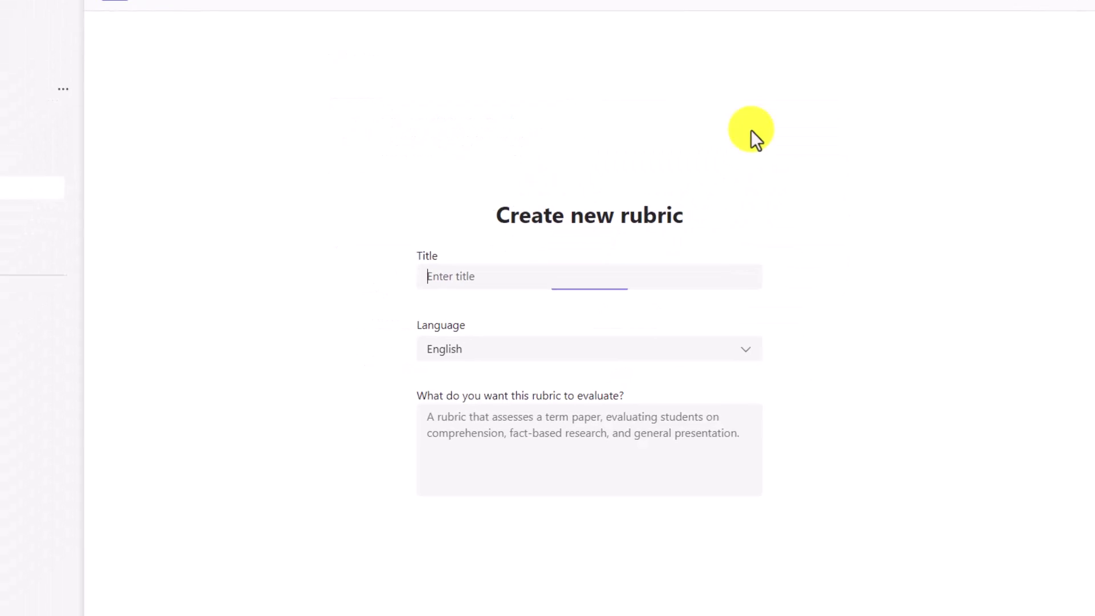
{"action": "type", "text": "Photosynthesis project"}
{"action": "left_click", "coordinate": [616, 321]}
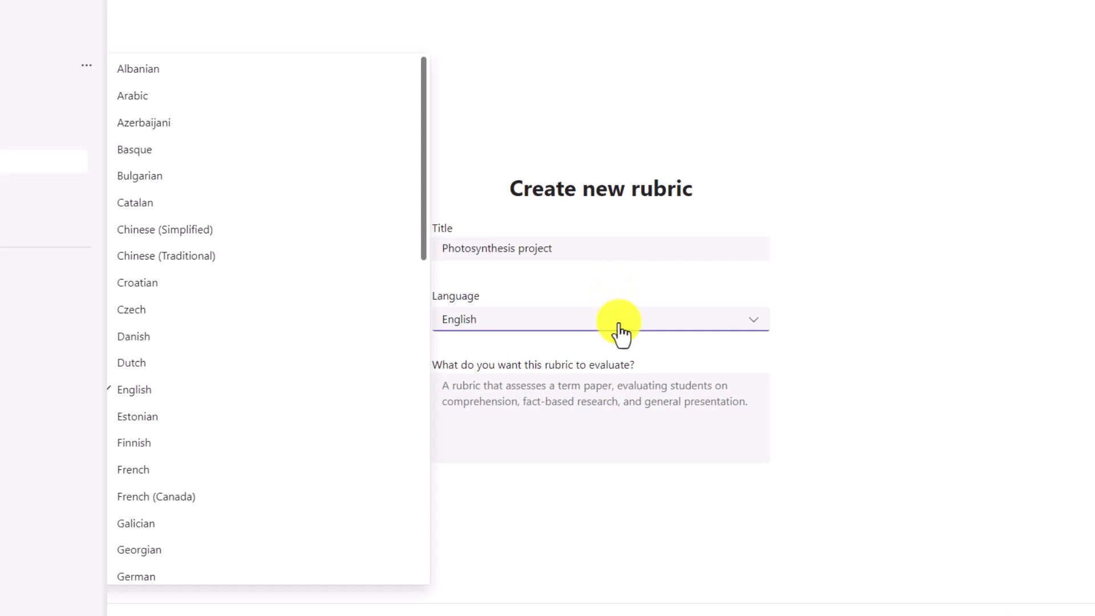
{"action": "left_click", "coordinate": [589, 330]}
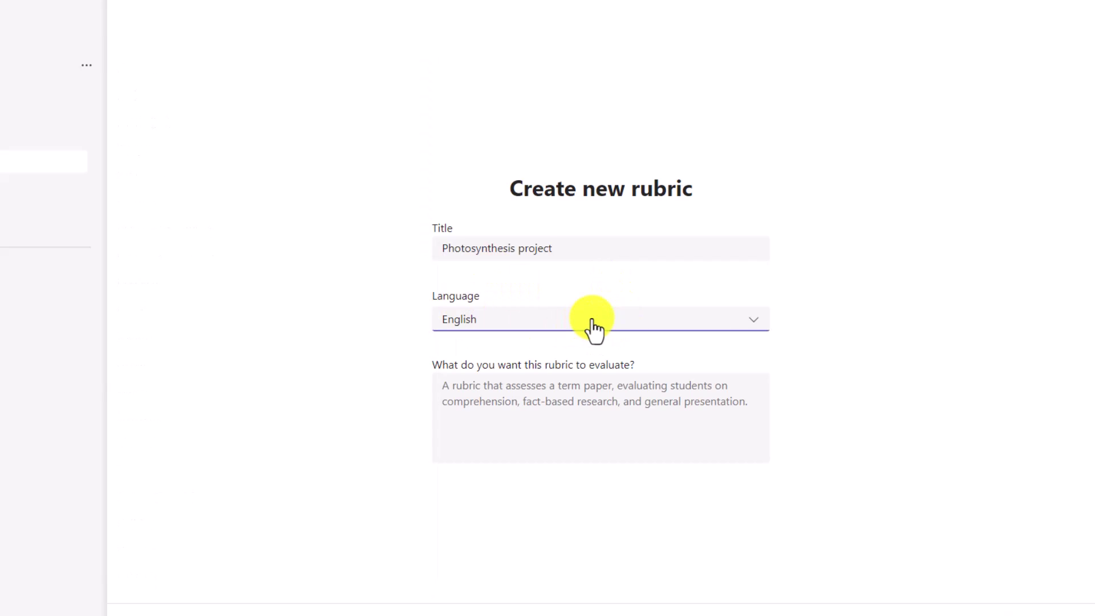
{"action": "left_click", "coordinate": [551, 386]}
{"action": "type", "text": "Evaluate students on the quality and detail of this photosynthesis project"}
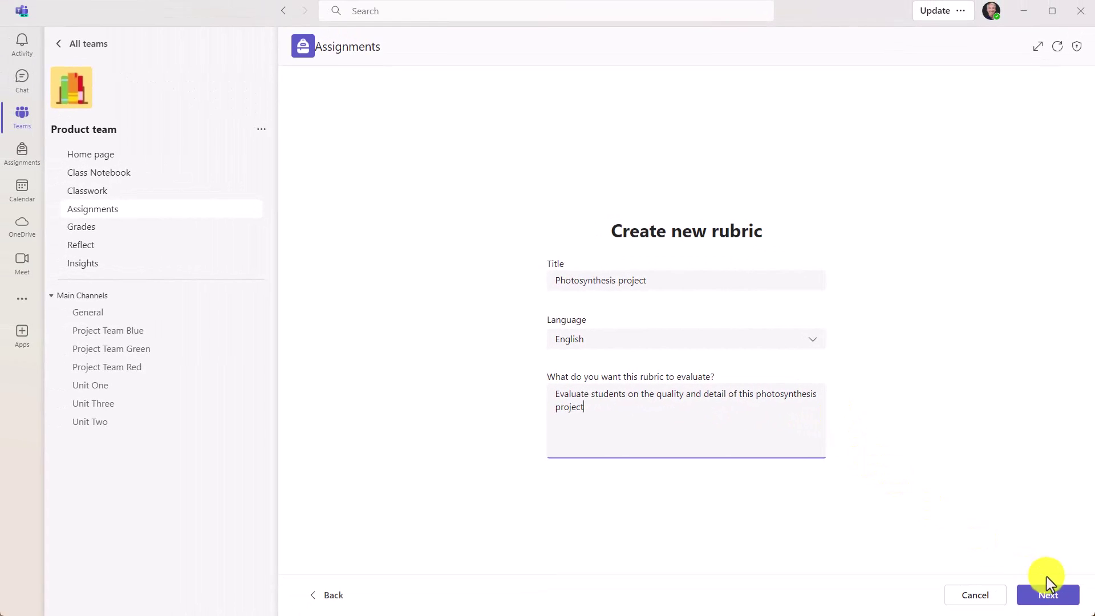
{"action": "left_click", "coordinate": [1044, 597]}
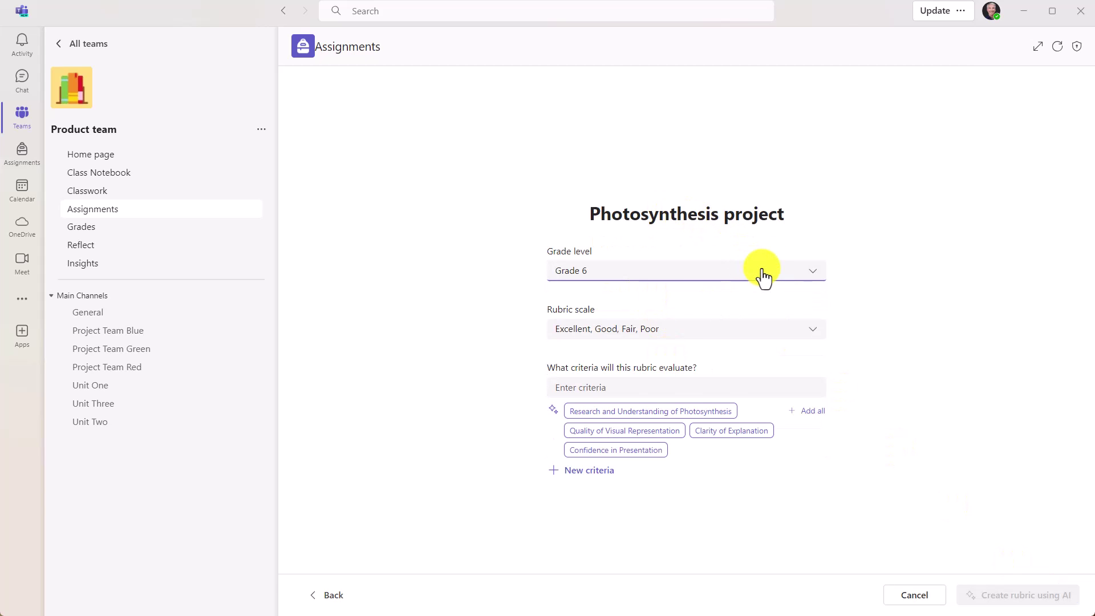
- Review the available grade levels and rubric scales, keeping Grade 6 and the Excellent, Good, Fair, Poor scale
{"action": "left_click", "coordinate": [757, 275]}
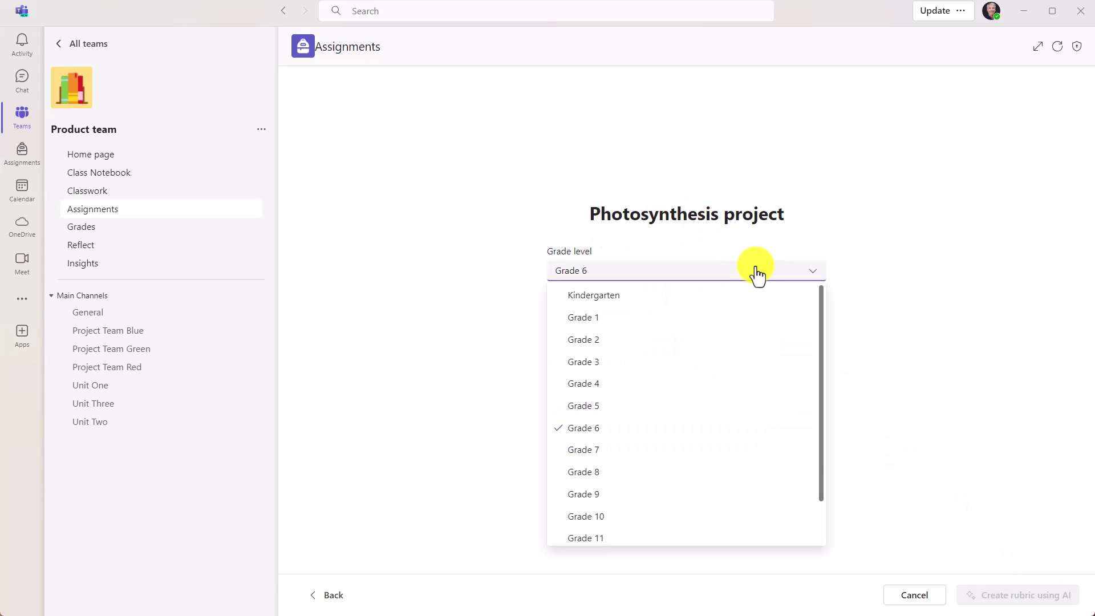
{"action": "left_click", "coordinate": [872, 262]}
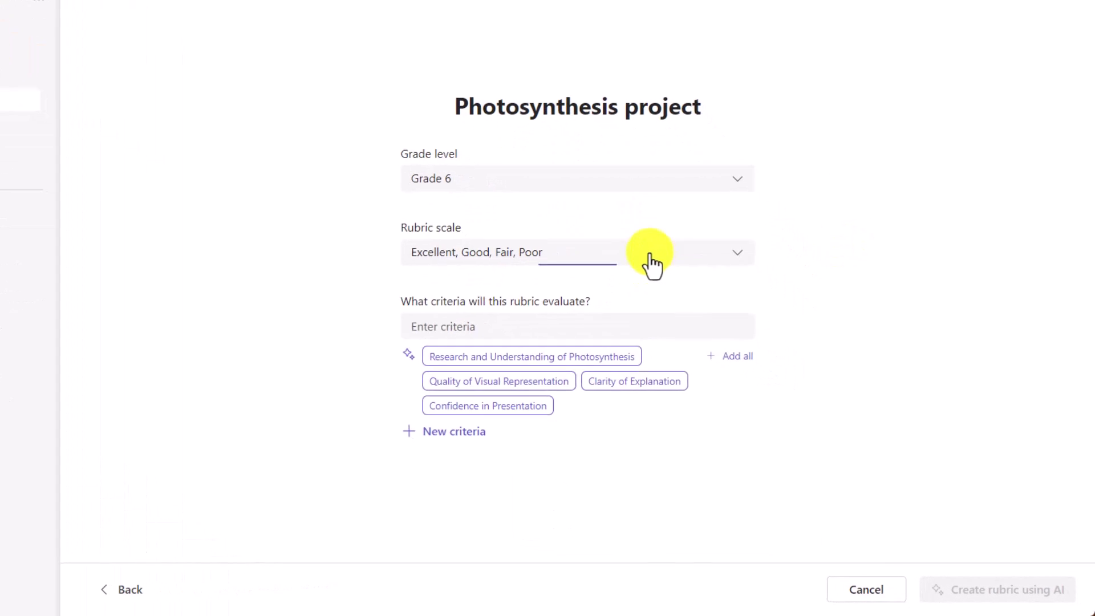
{"action": "left_click", "coordinate": [741, 330]}
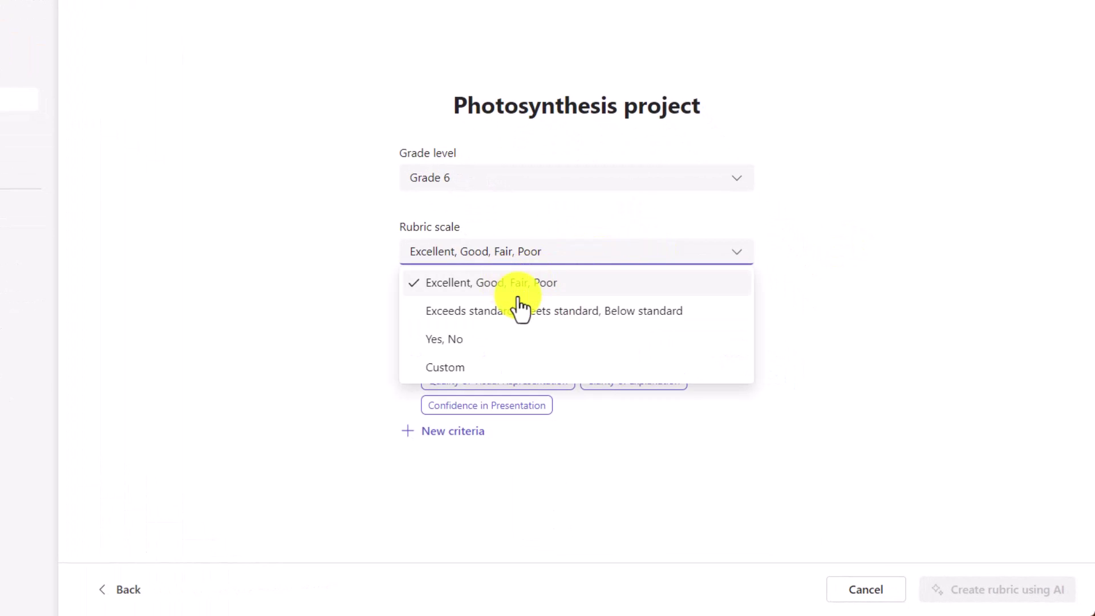
{"action": "left_click", "coordinate": [872, 238]}
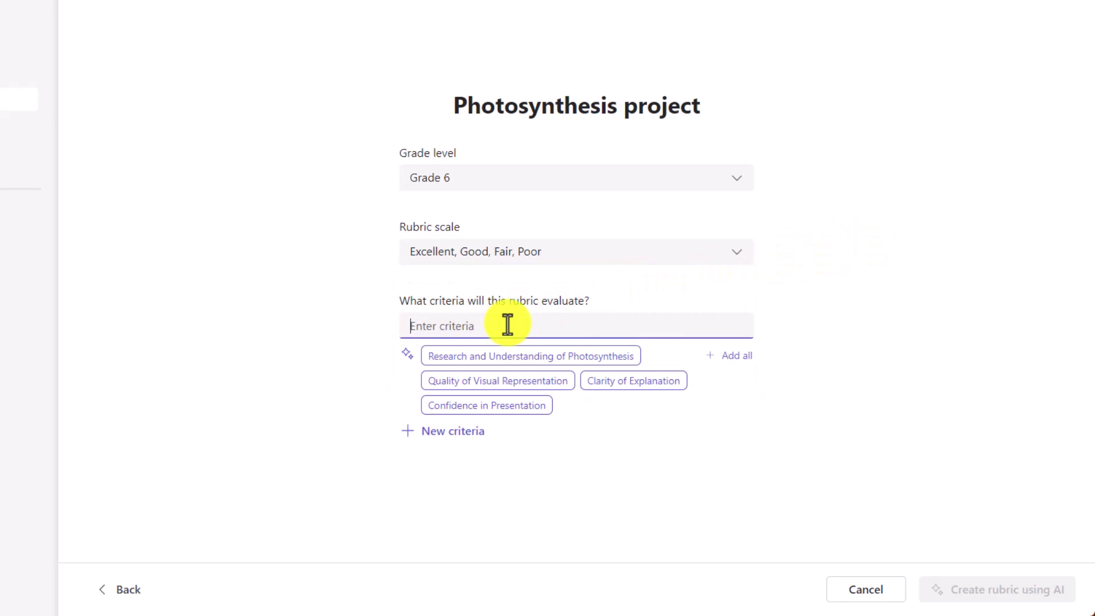
- Generate the rubric with AI using the suggested criteria Clarity of Explanation, Quality of Visual Representation, and Research and Understanding of Photosynthesis
{"action": "left_click", "coordinate": [639, 381]}
{"action": "left_click", "coordinate": [497, 382]}
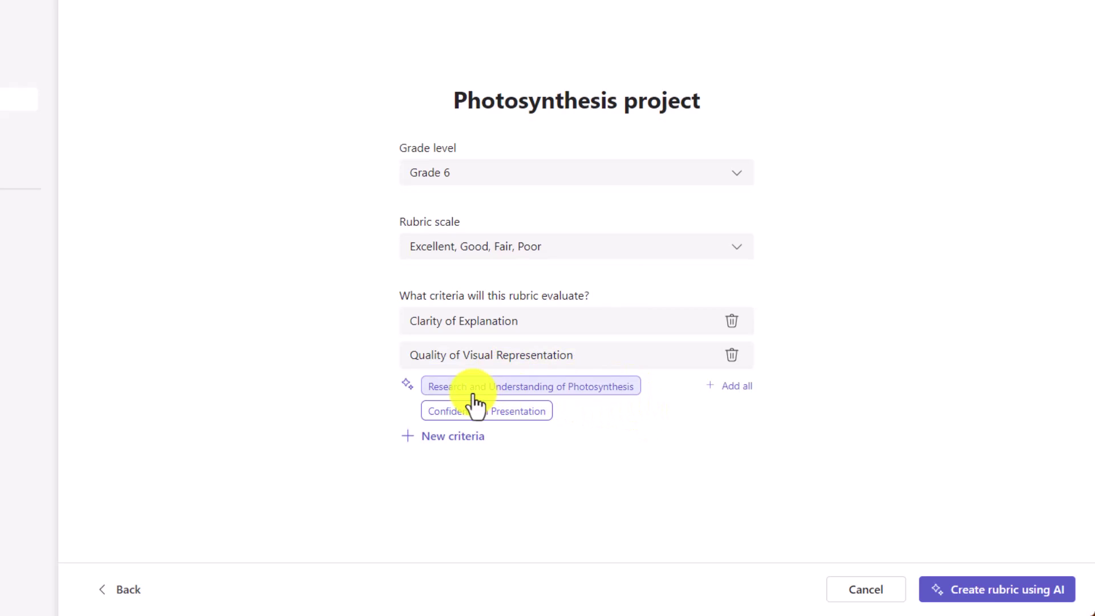
{"action": "left_click", "coordinate": [522, 387]}
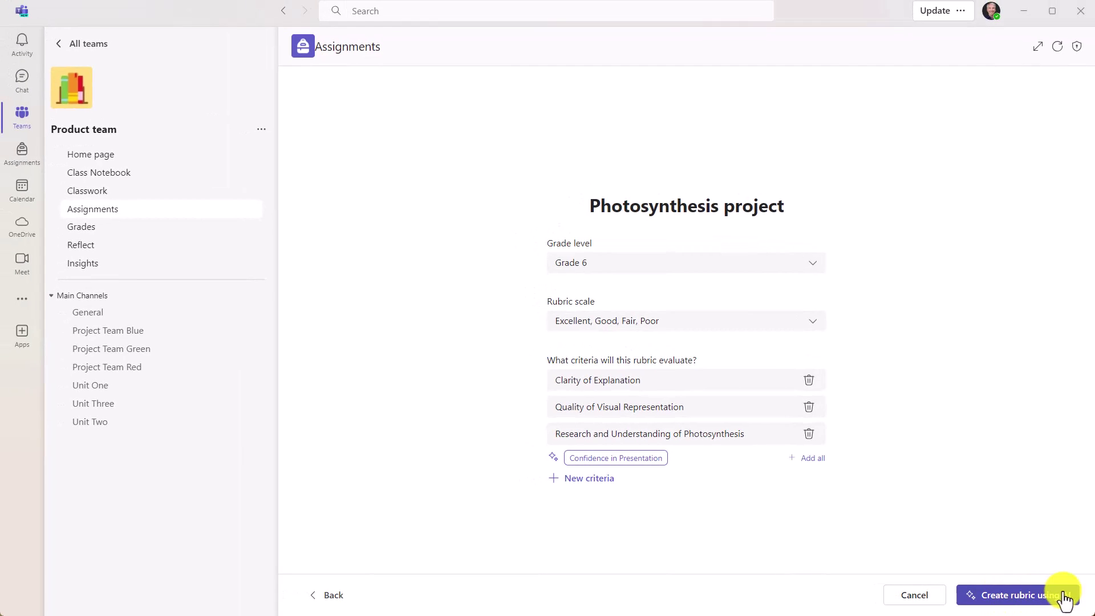
{"action": "left_click", "coordinate": [1025, 596]}
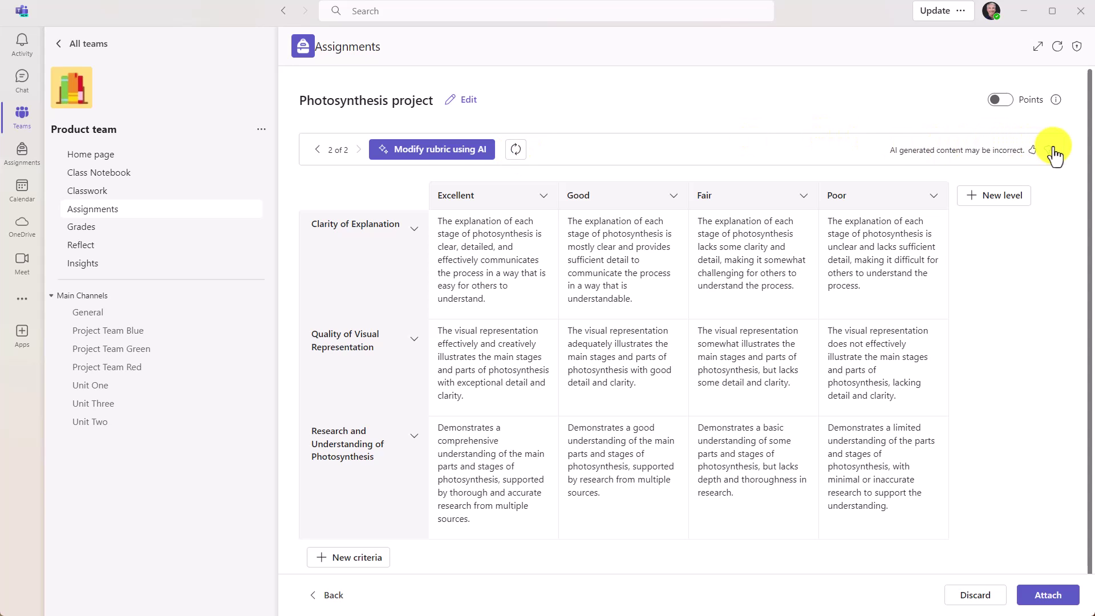
- Add the criterion "Application to the real world" to the rubric with its descriptions filled out by AI
{"action": "left_click", "coordinate": [370, 561]}
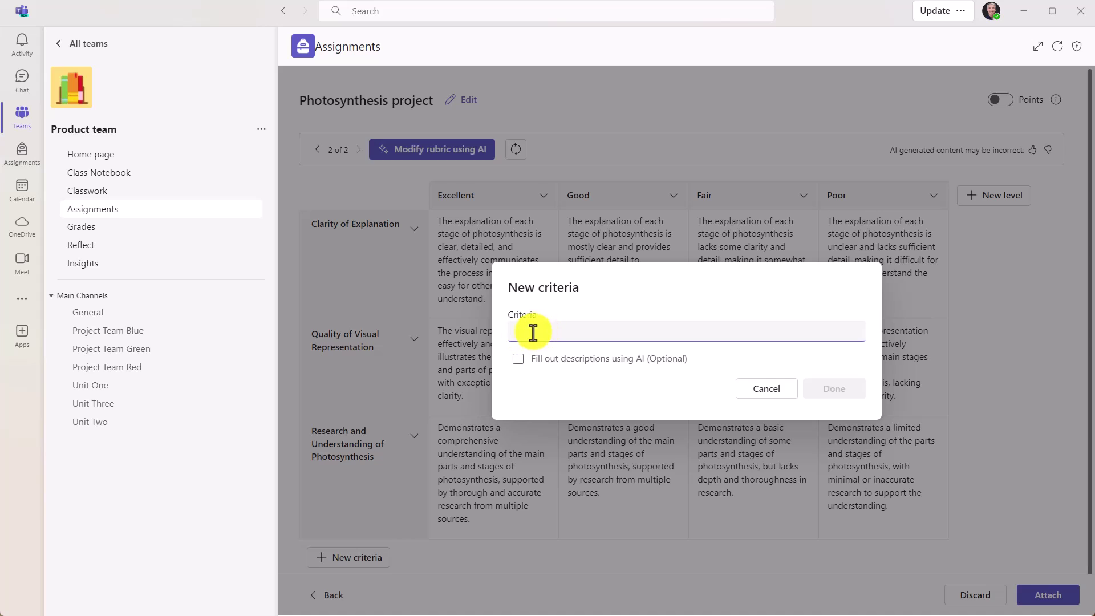
{"action": "left_click", "coordinate": [518, 359]}
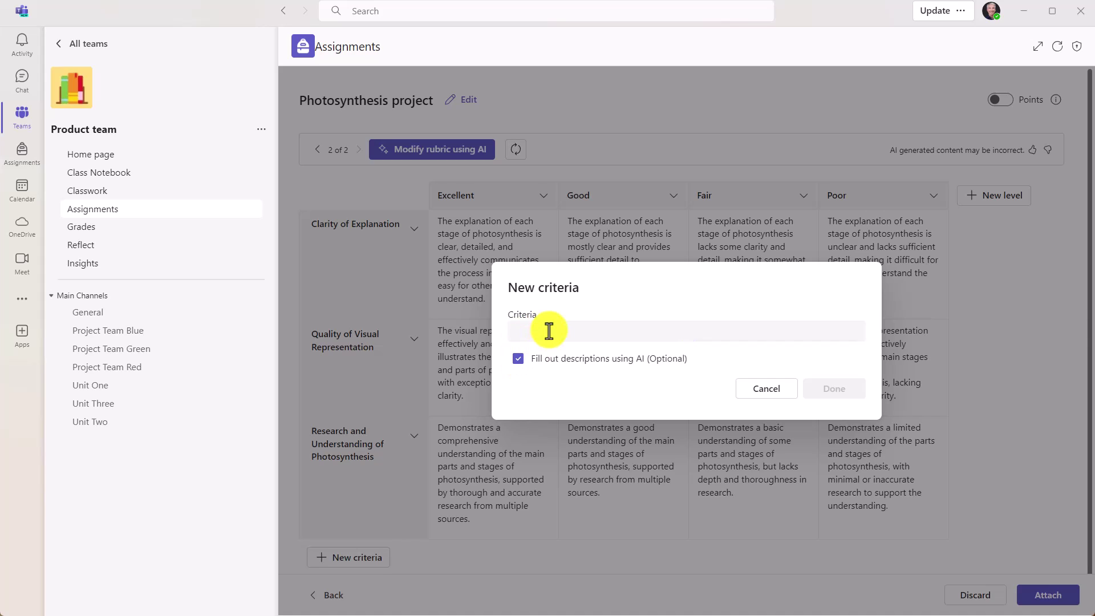
{"action": "type", "text": "Application to the real world"}
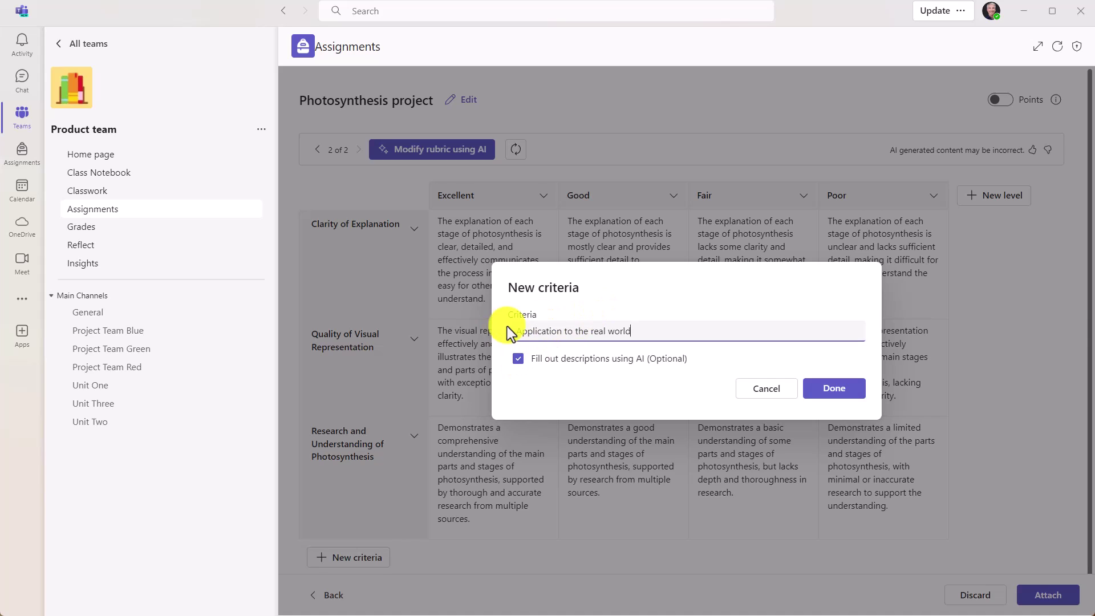
{"action": "left_click", "coordinate": [848, 392]}
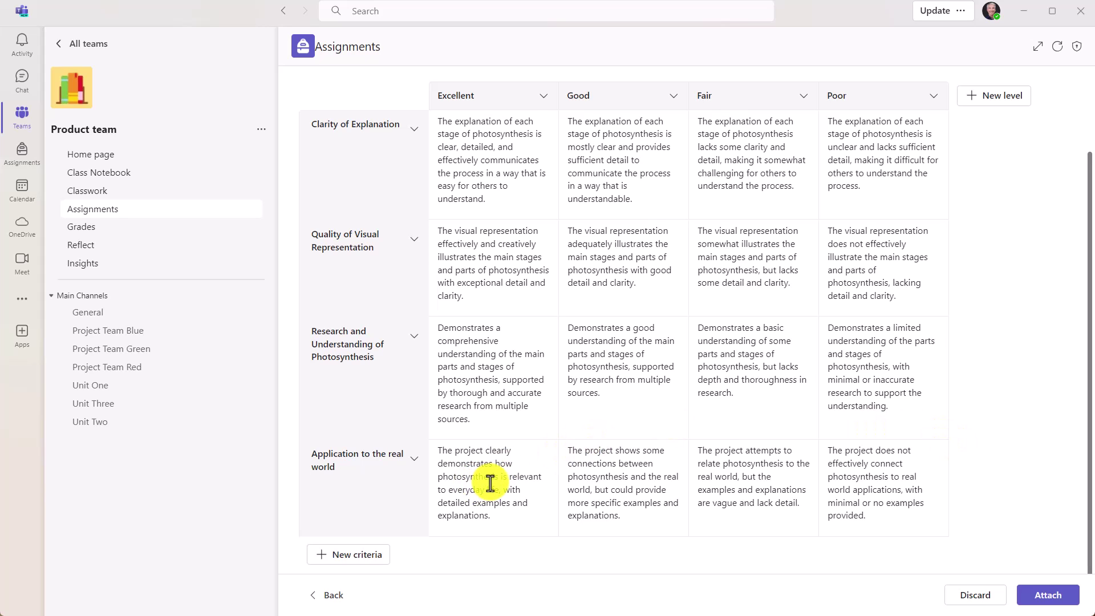
- Review the options for modifying the rubric using AI, including the grade levels, and cancel without updating the rubric
{"action": "scroll", "coordinate": [560, 415], "scroll_direction": "up", "scroll_amount": 2}
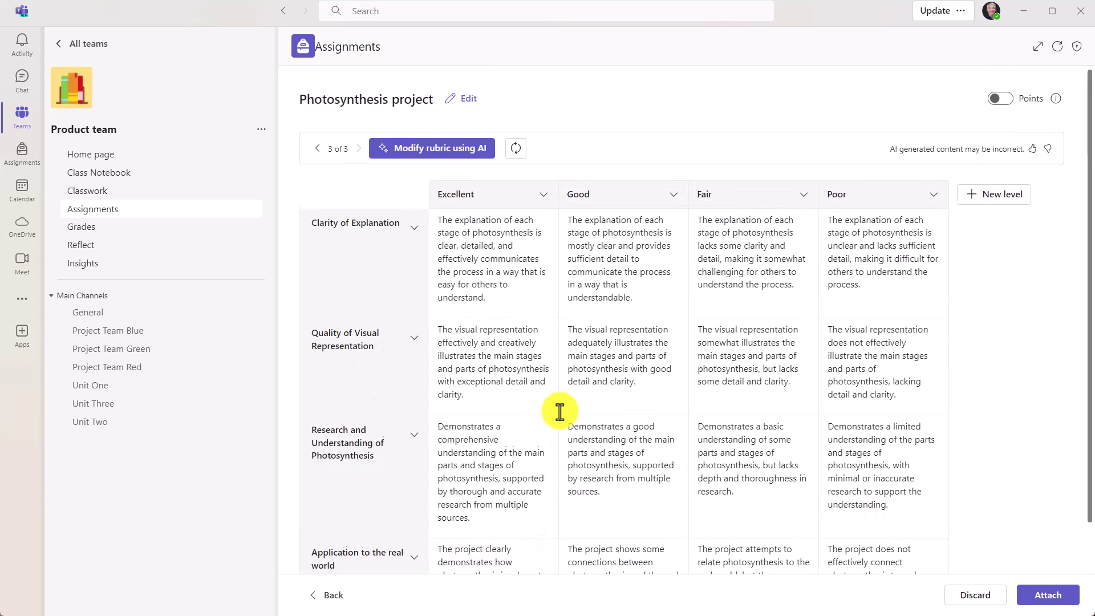
{"action": "left_click", "coordinate": [449, 157]}
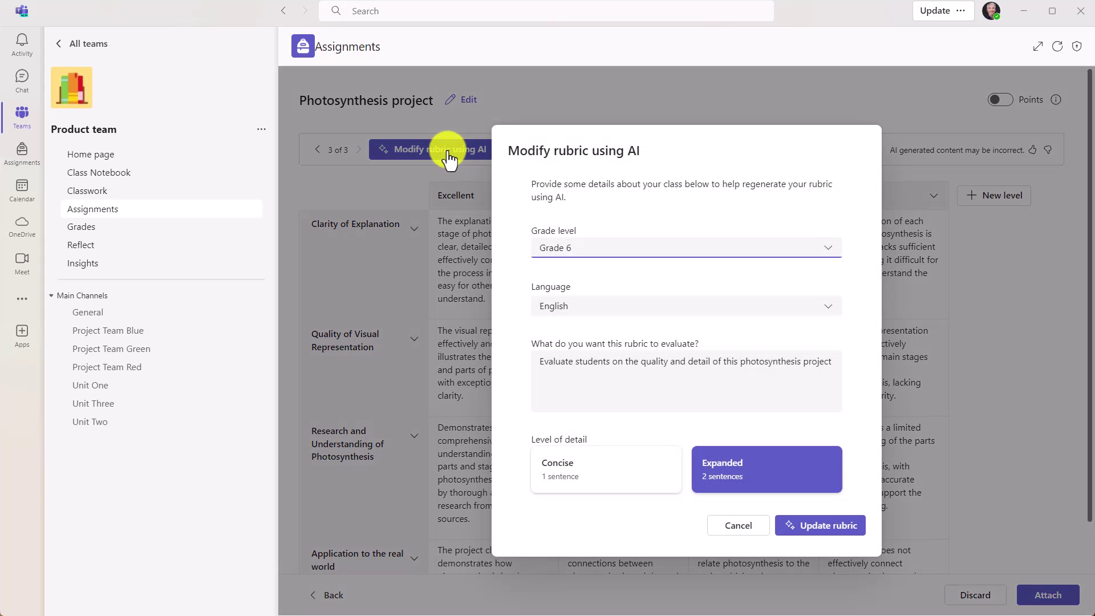
{"action": "left_click", "coordinate": [729, 254]}
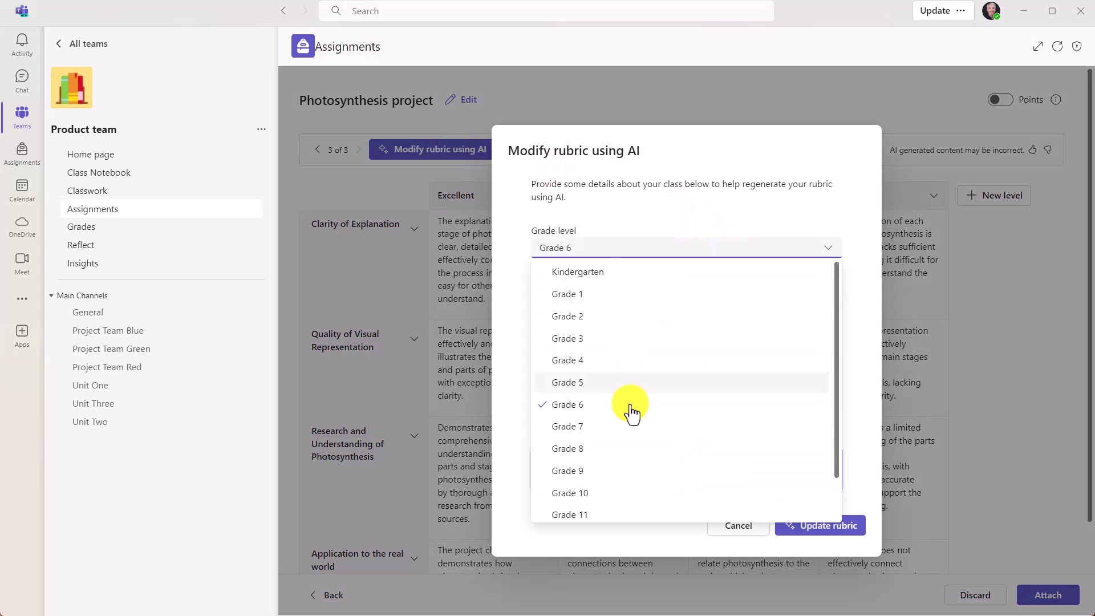
{"action": "left_click", "coordinate": [748, 199]}
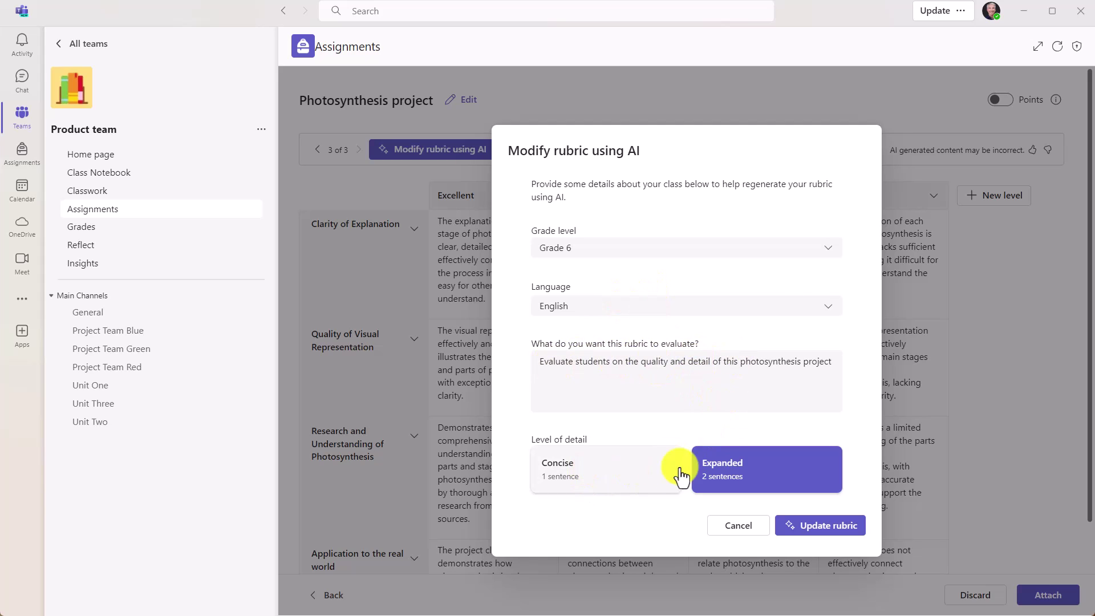
{"action": "left_click", "coordinate": [739, 525]}
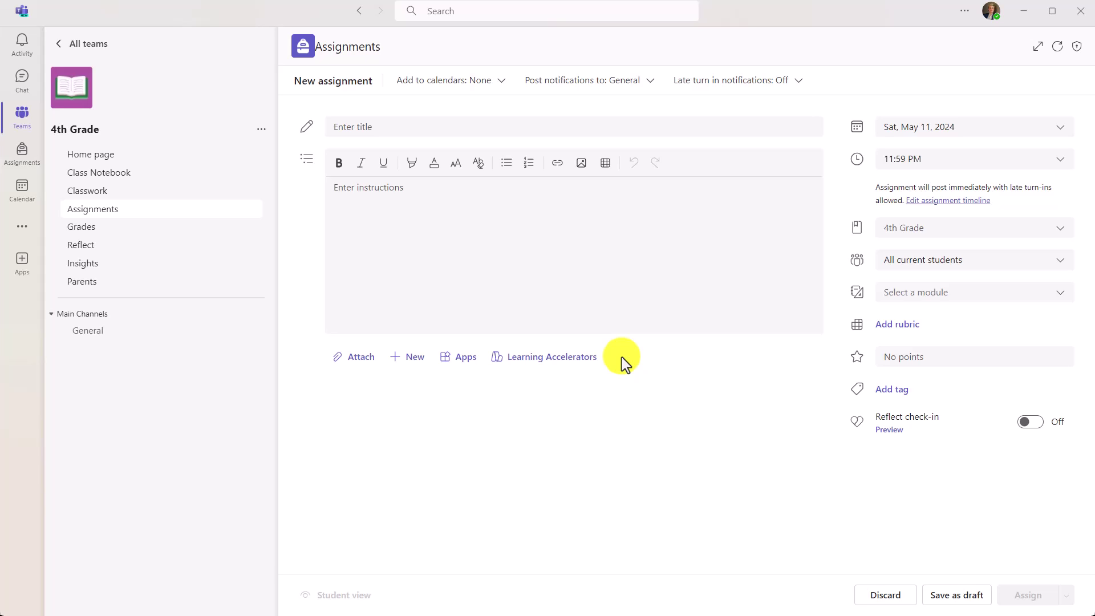
- Start a Reading Progress activity in the new 4th Grade assignment and look through the sample library and the Word or PDF import sources
{"action": "left_click", "coordinate": [533, 359]}
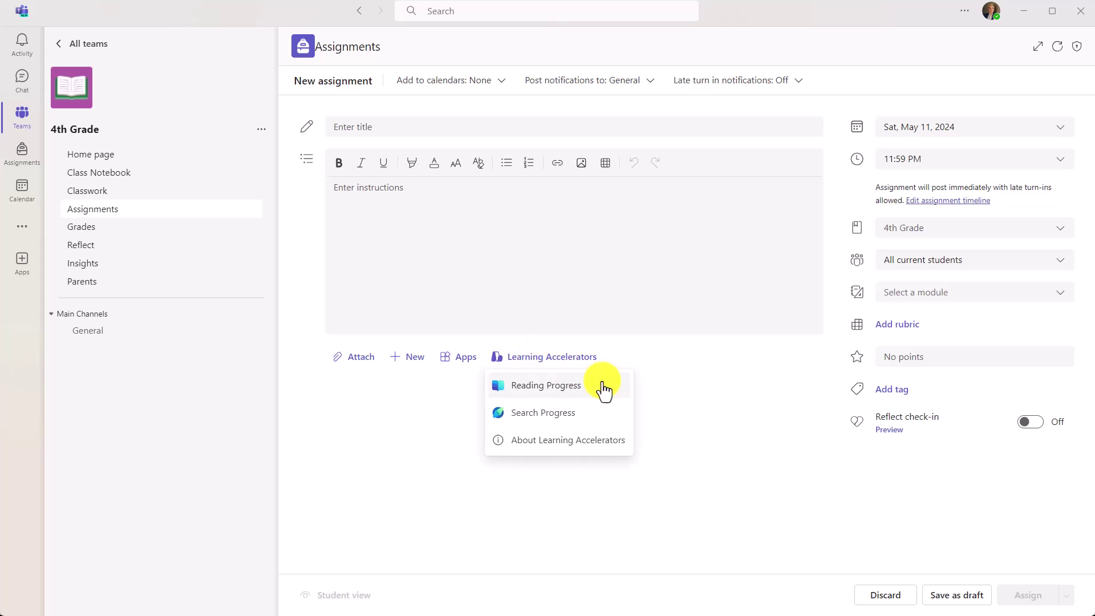
{"action": "left_click", "coordinate": [590, 395]}
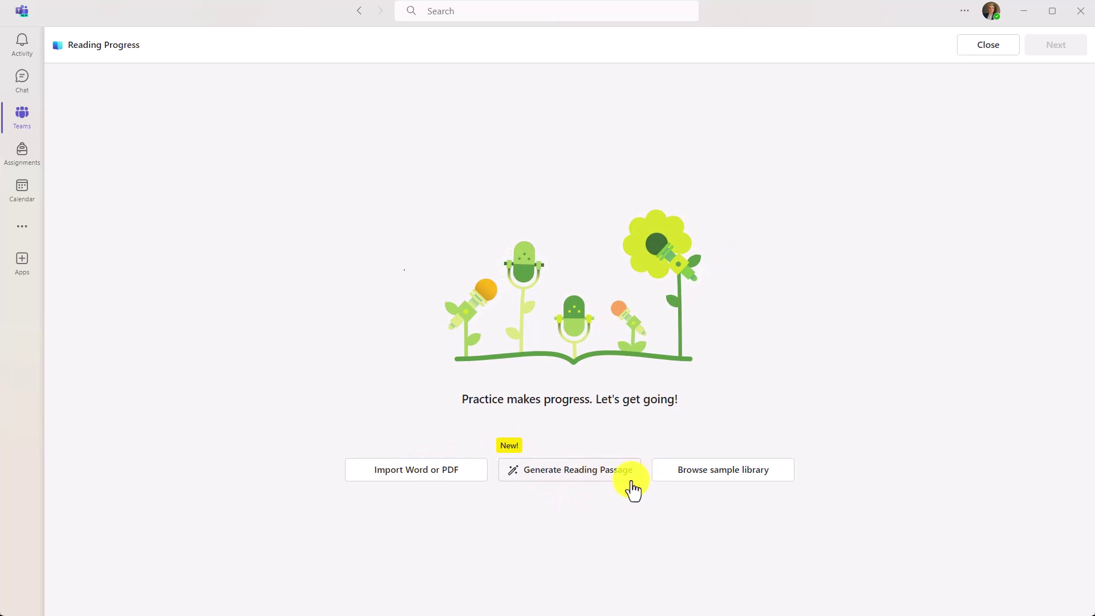
{"action": "left_click", "coordinate": [703, 478]}
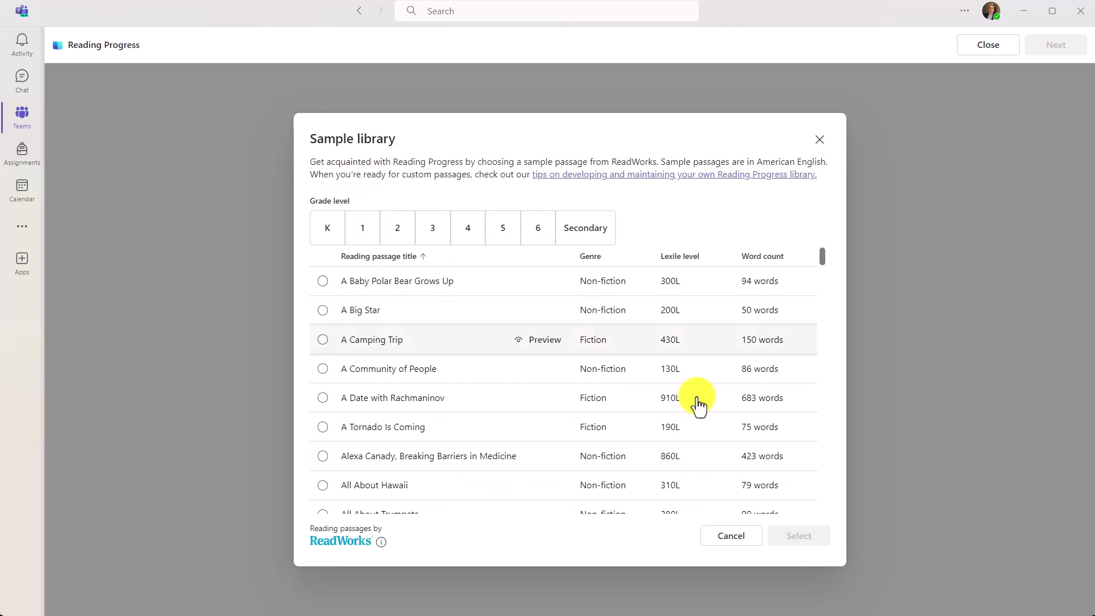
{"action": "left_click", "coordinate": [747, 536]}
{"action": "left_click", "coordinate": [425, 481]}
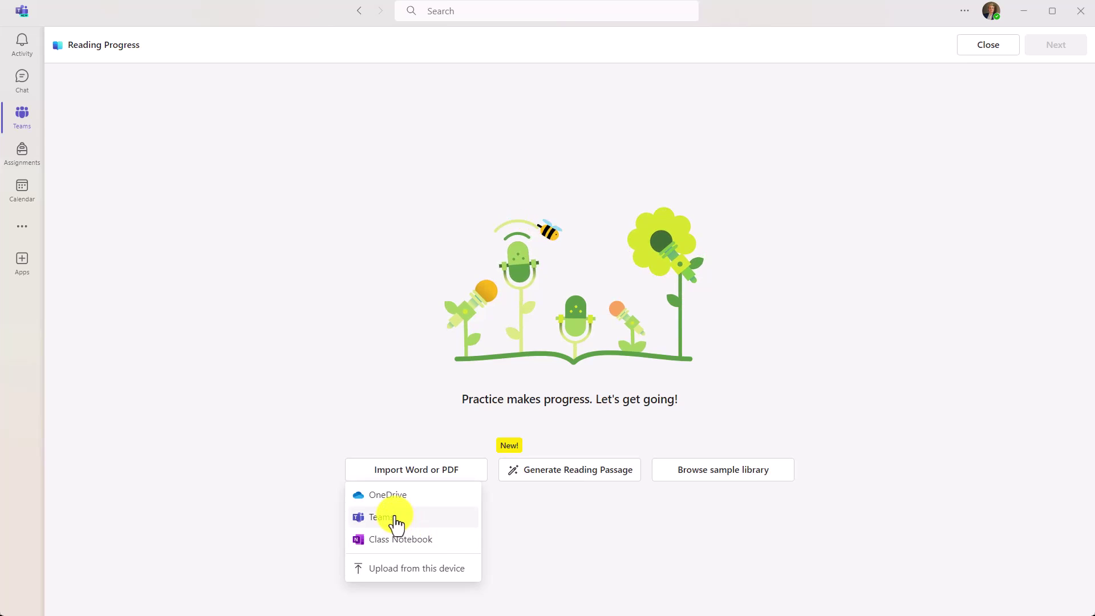
{"action": "left_click", "coordinate": [587, 540]}
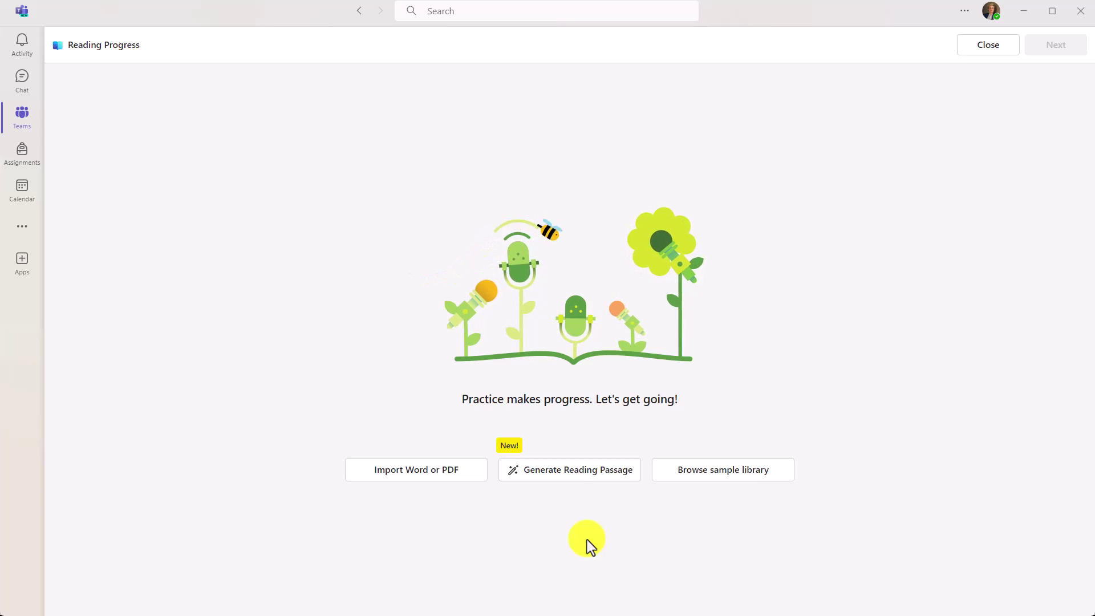
- Begin generating a custom reading passage with the topic Animals and a length of 200 - 300 words
{"action": "left_click", "coordinate": [559, 477]}
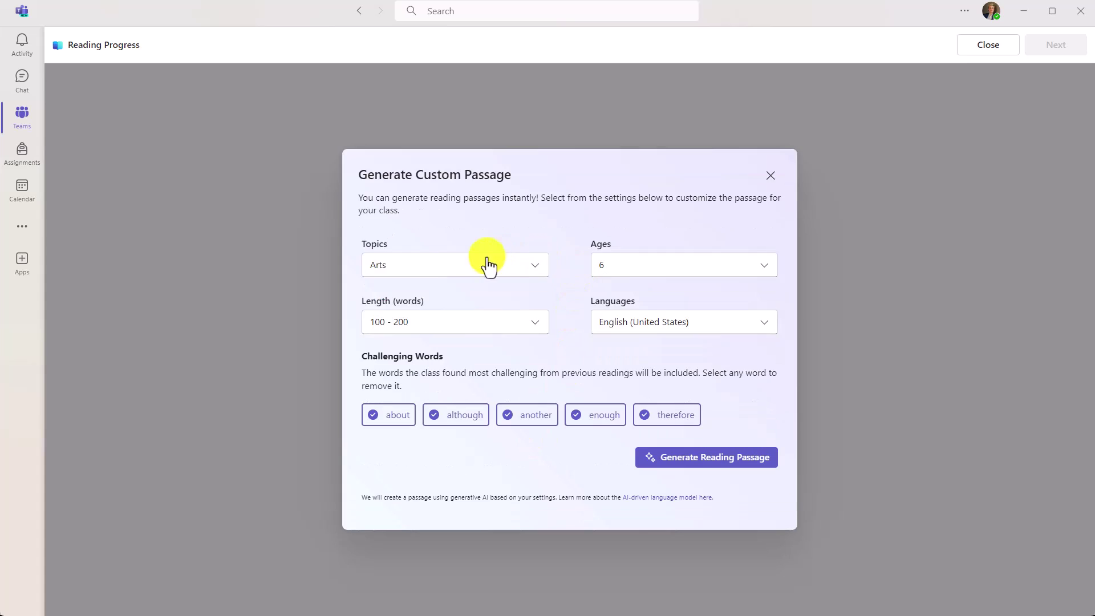
{"action": "left_click", "coordinate": [380, 234]}
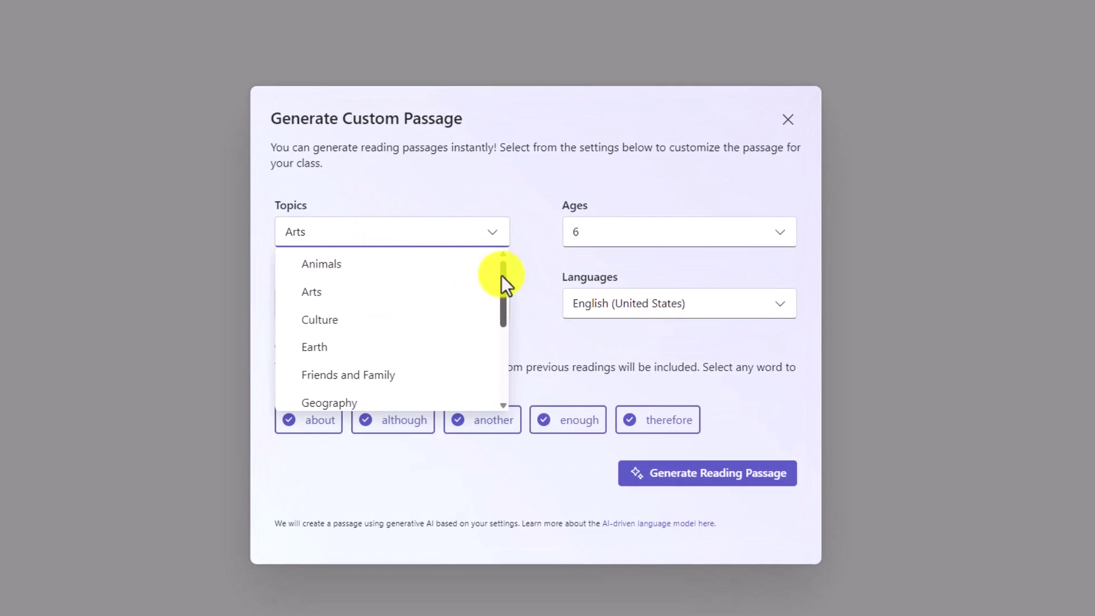
{"action": "mouse_move", "coordinate": [501, 276]}
{"action": "left_mouse_down"}
{"action": "mouse_move", "coordinate": [508, 354]}
{"action": "mouse_move", "coordinate": [501, 263]}
{"action": "left_mouse_up"}
{"action": "left_click", "coordinate": [338, 257]}
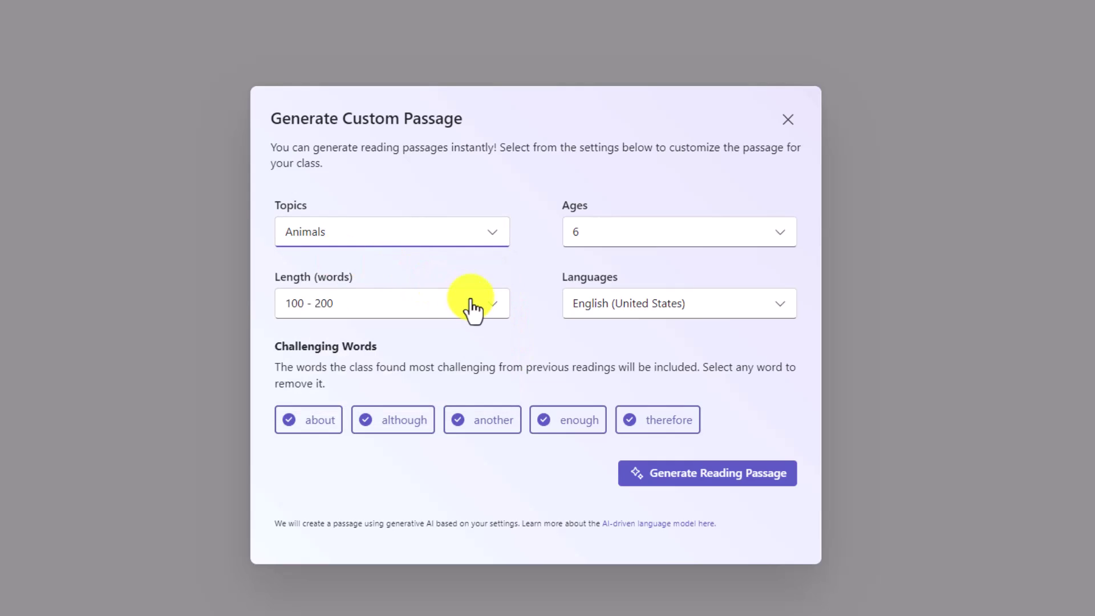
{"action": "left_click", "coordinate": [374, 307]}
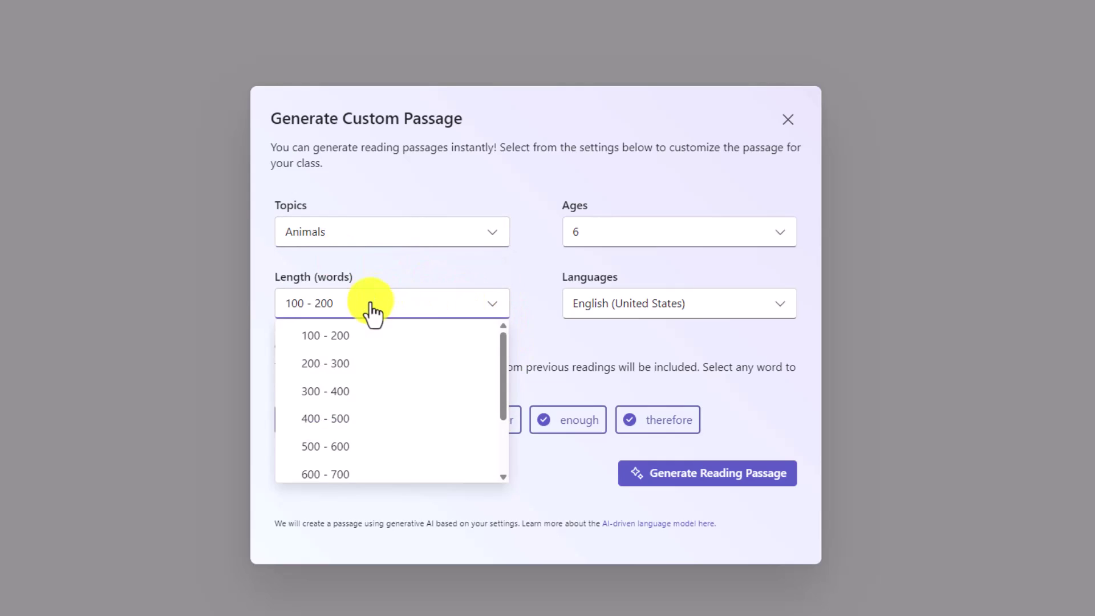
{"action": "left_click", "coordinate": [321, 365]}
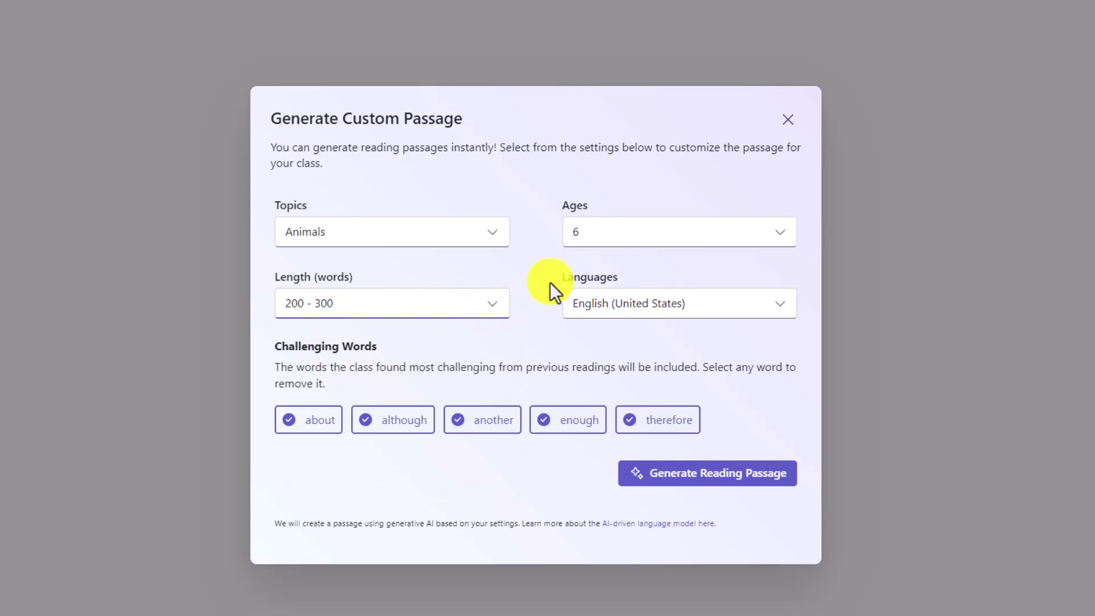
- Set the passage's age to 9 and browse the available languages, keeping English (United States)
{"action": "left_click", "coordinate": [638, 239]}
{"action": "mouse_move", "coordinate": [792, 285]}
{"action": "left_mouse_down"}
{"action": "mouse_move", "coordinate": [791, 341]}
{"action": "mouse_move", "coordinate": [789, 302]}
{"action": "left_mouse_up"}
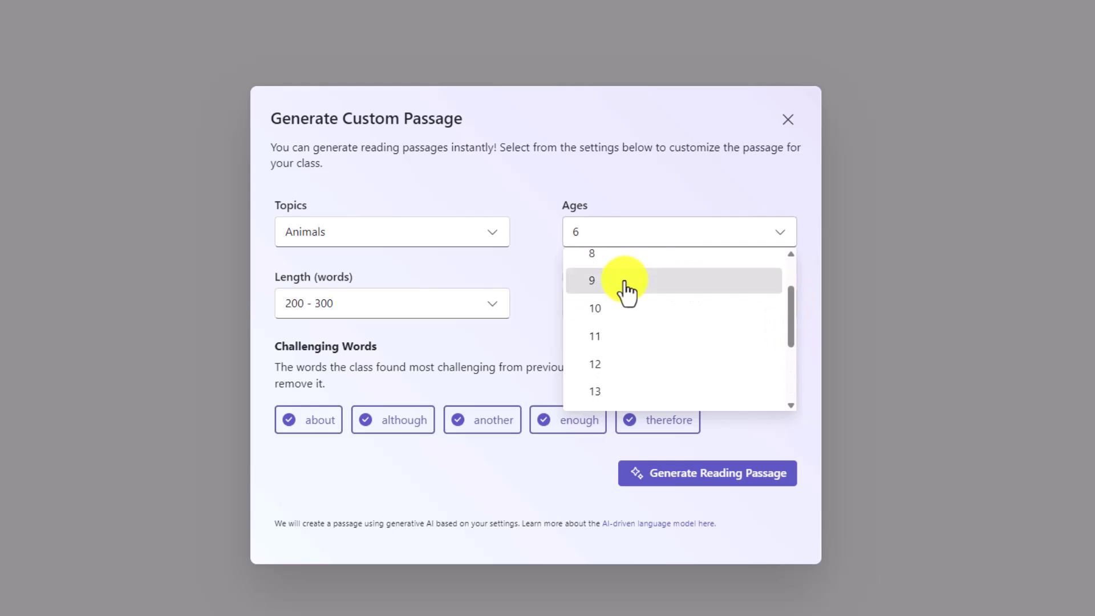
{"action": "left_click", "coordinate": [656, 281]}
{"action": "left_click", "coordinate": [685, 308]}
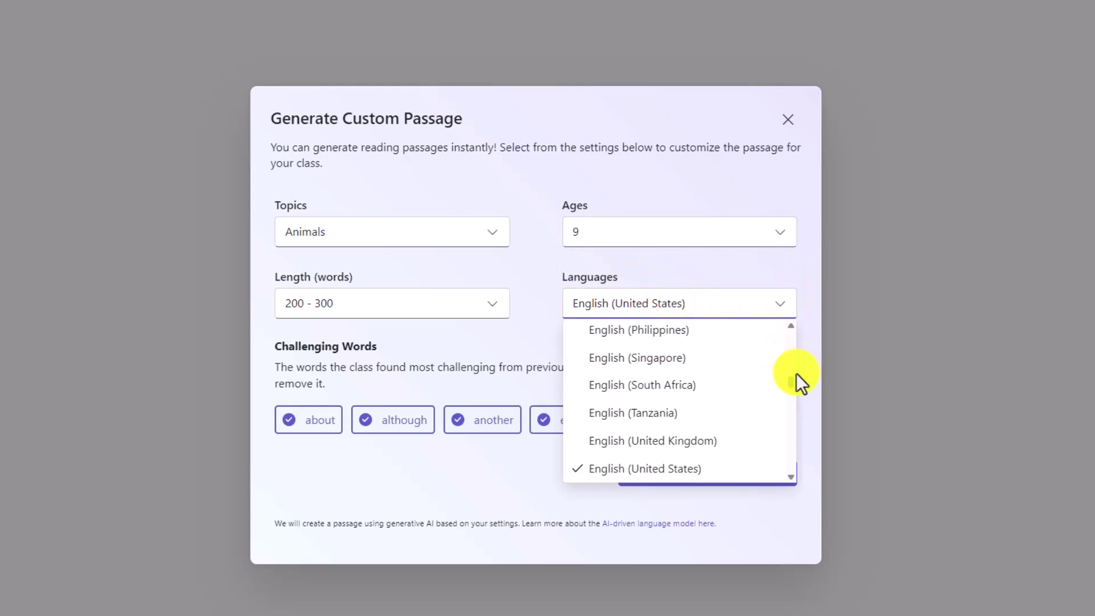
{"action": "left_click_drag", "start_coordinate": [789, 381], "coordinate": [771, 317]}
{"action": "left_click", "coordinate": [777, 313]}
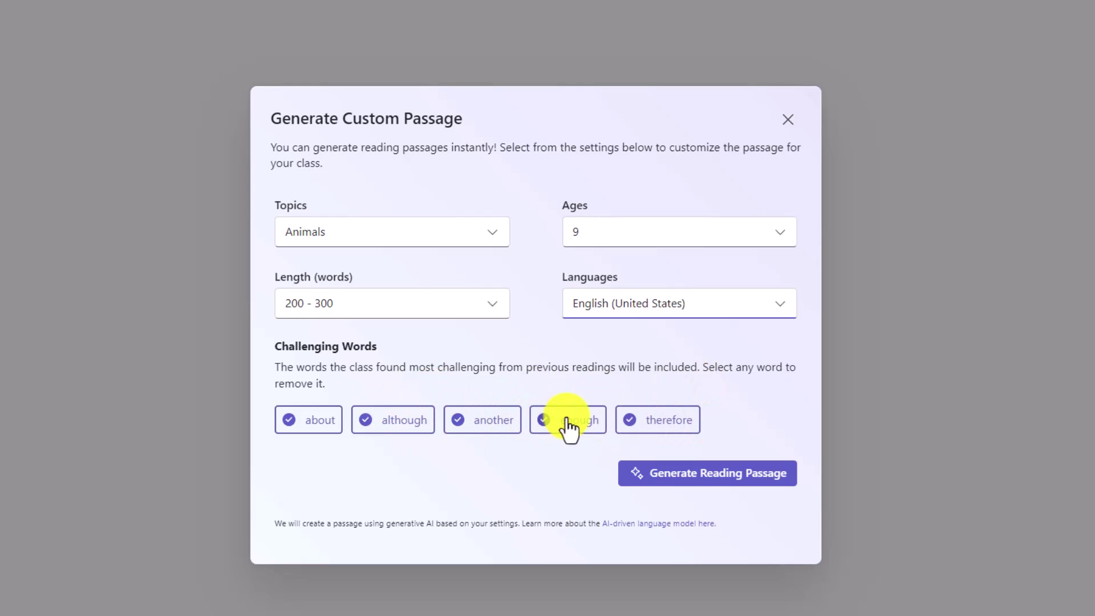
- Exclude the challenging words "another" and "therefore", generate the reading passage, and read it through
{"action": "left_click", "coordinate": [464, 425]}
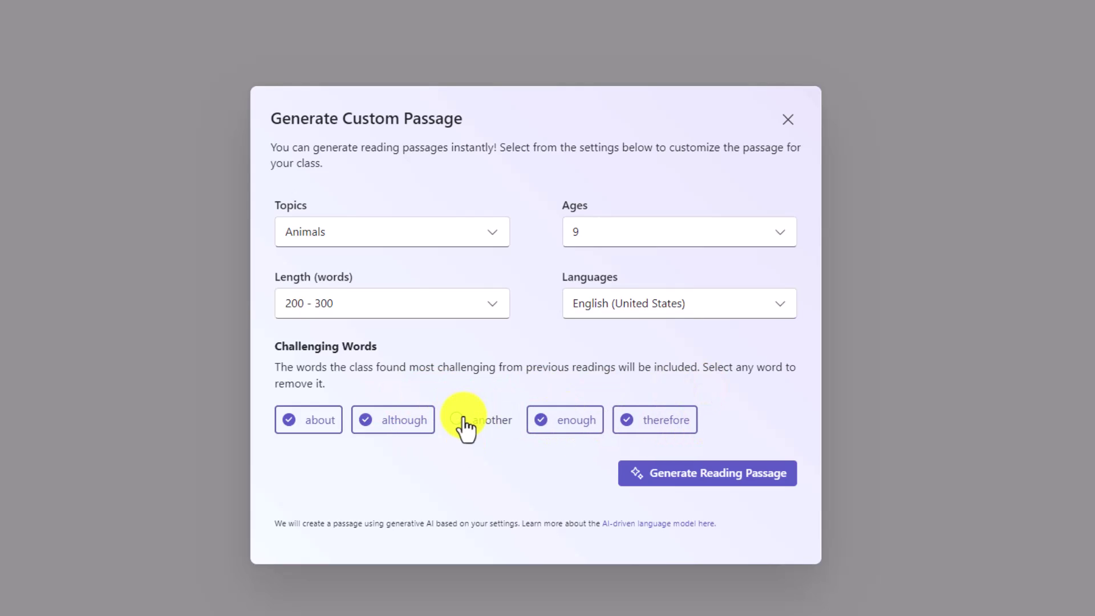
{"action": "left_click", "coordinate": [646, 422]}
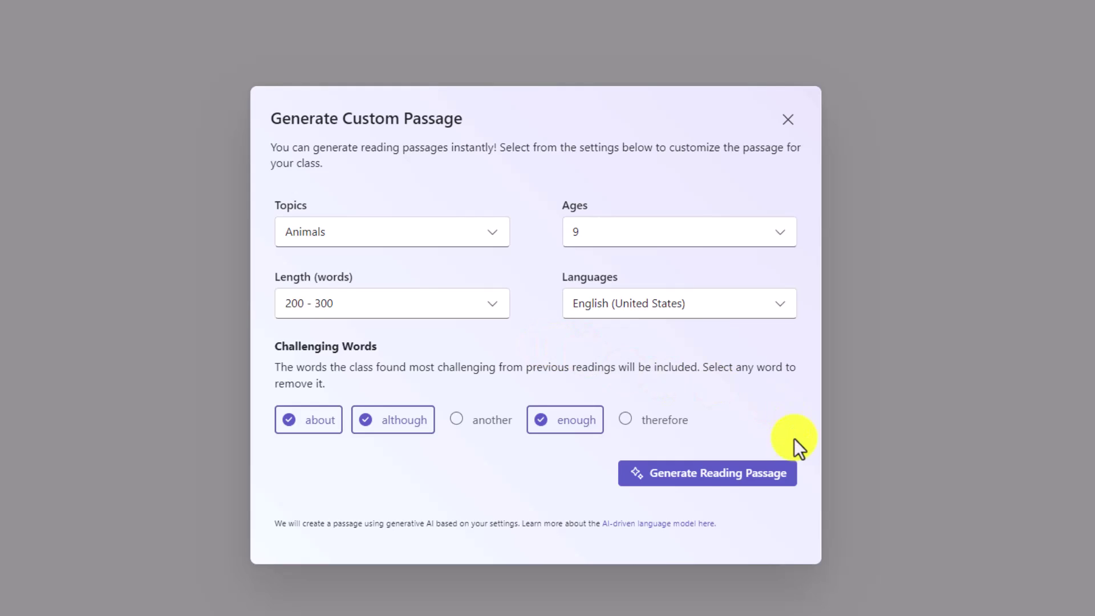
{"action": "left_click", "coordinate": [721, 479]}
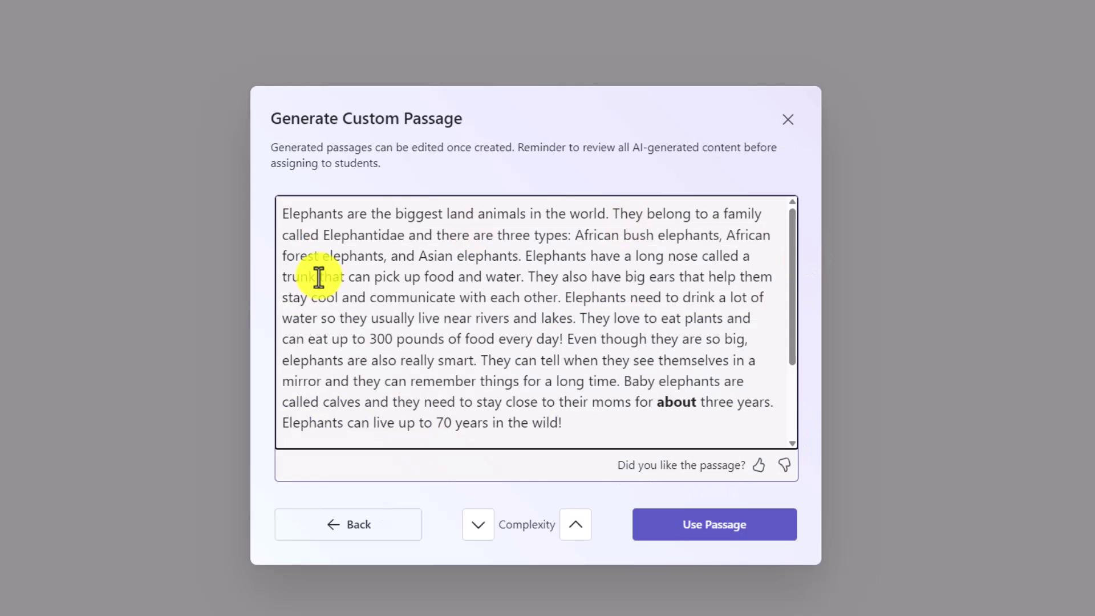
{"action": "left_click_drag", "start_coordinate": [790, 264], "coordinate": [803, 321]}
{"action": "scroll", "coordinate": [760, 252], "scroll_direction": "up", "scroll_amount": 2}
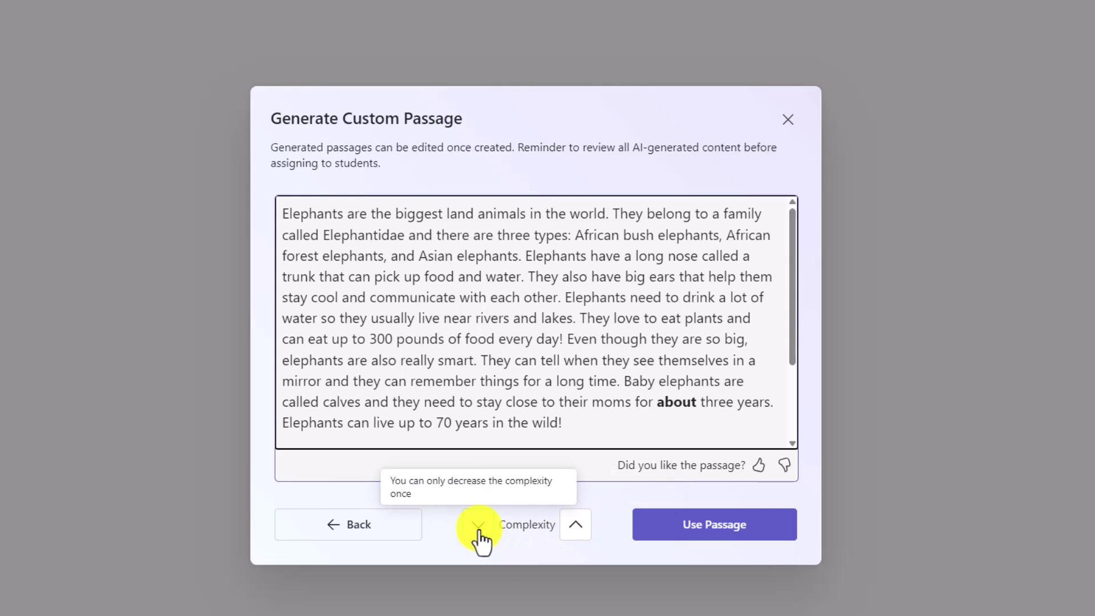
- Try raising and lowering the elephant passage's complexity, review the text to its end, and use the passage
{"action": "left_click", "coordinate": [580, 528]}
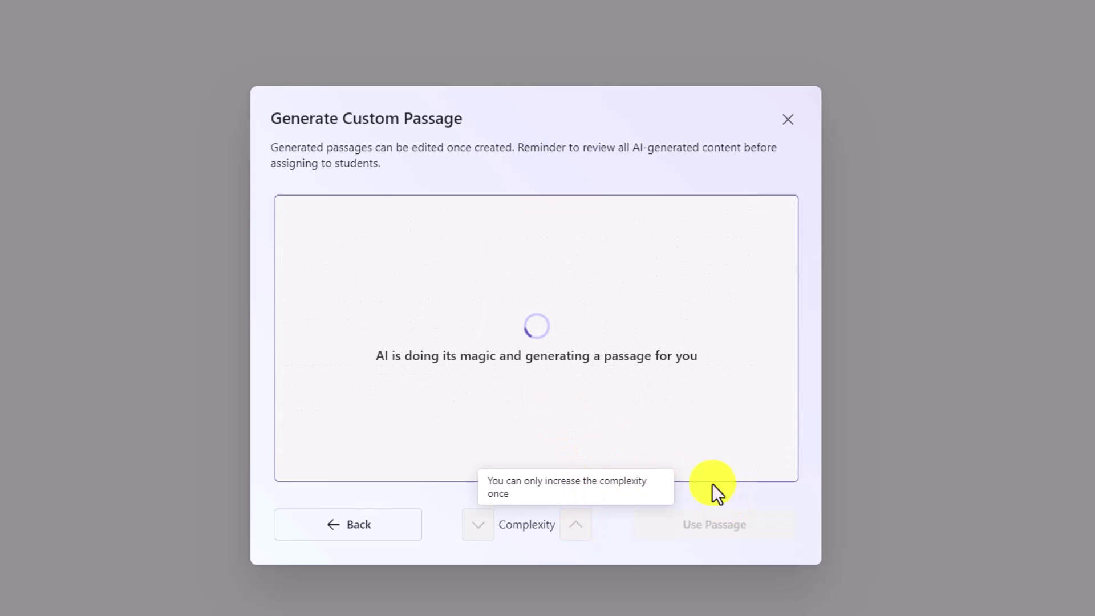
{"action": "left_click", "coordinate": [476, 531]}
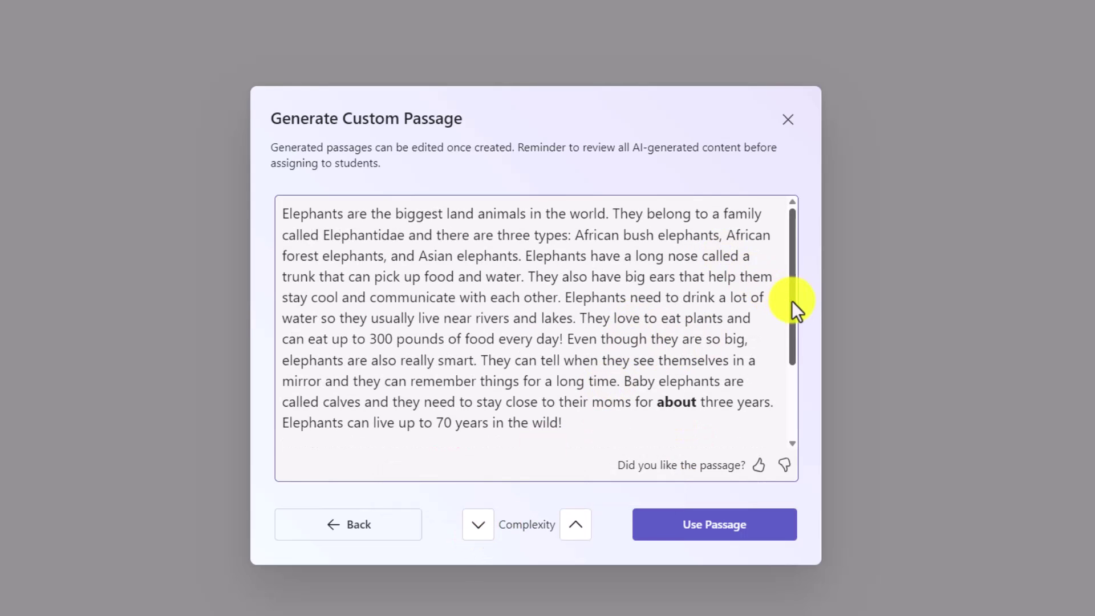
{"action": "left_click_drag", "start_coordinate": [792, 300], "coordinate": [791, 402]}
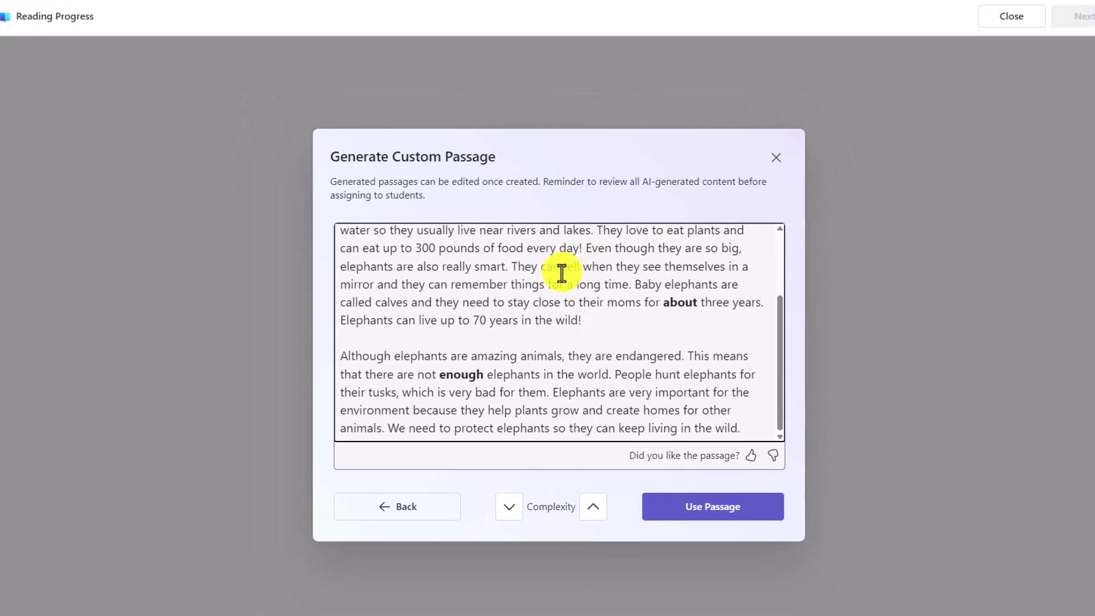
{"action": "left_click", "coordinate": [721, 509]}
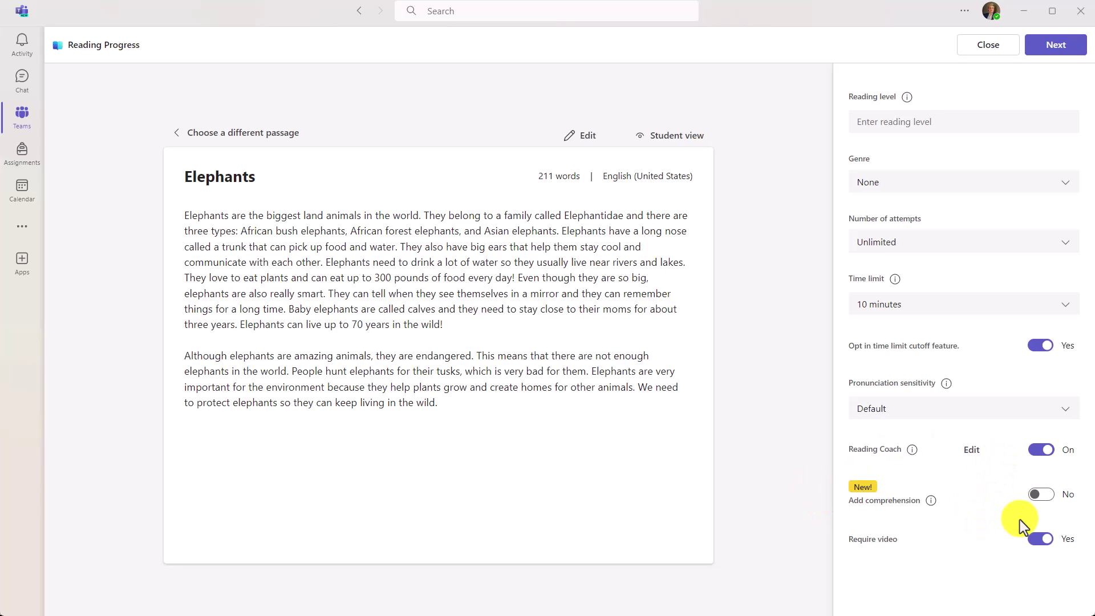
- Turn on comprehension for the Elephants passage, generate questions with AI, and look through them
{"action": "left_click", "coordinate": [1047, 496]}
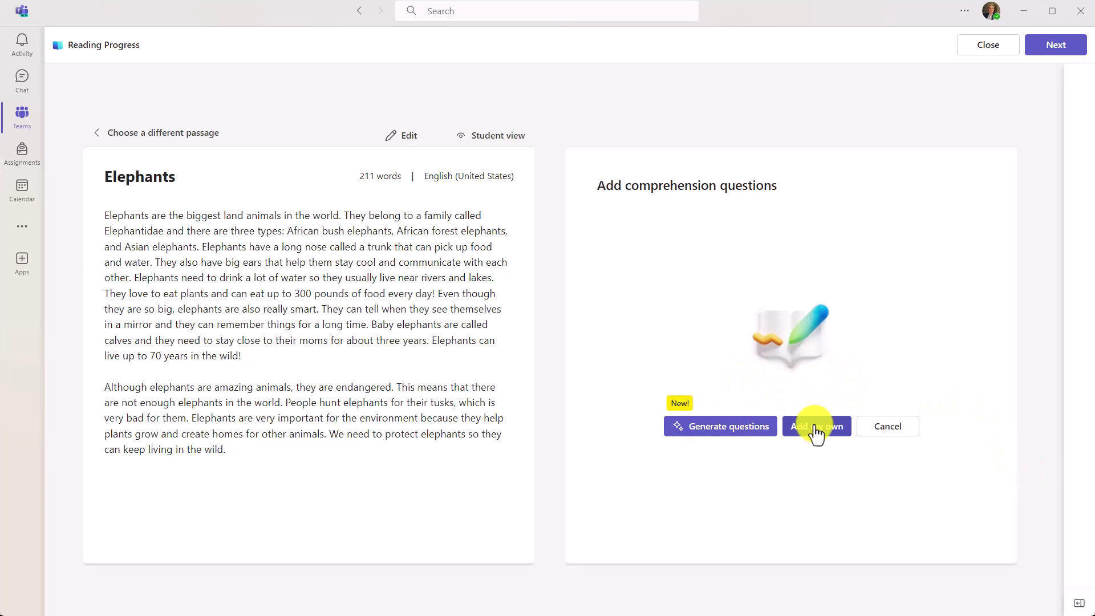
{"action": "left_click", "coordinate": [716, 429]}
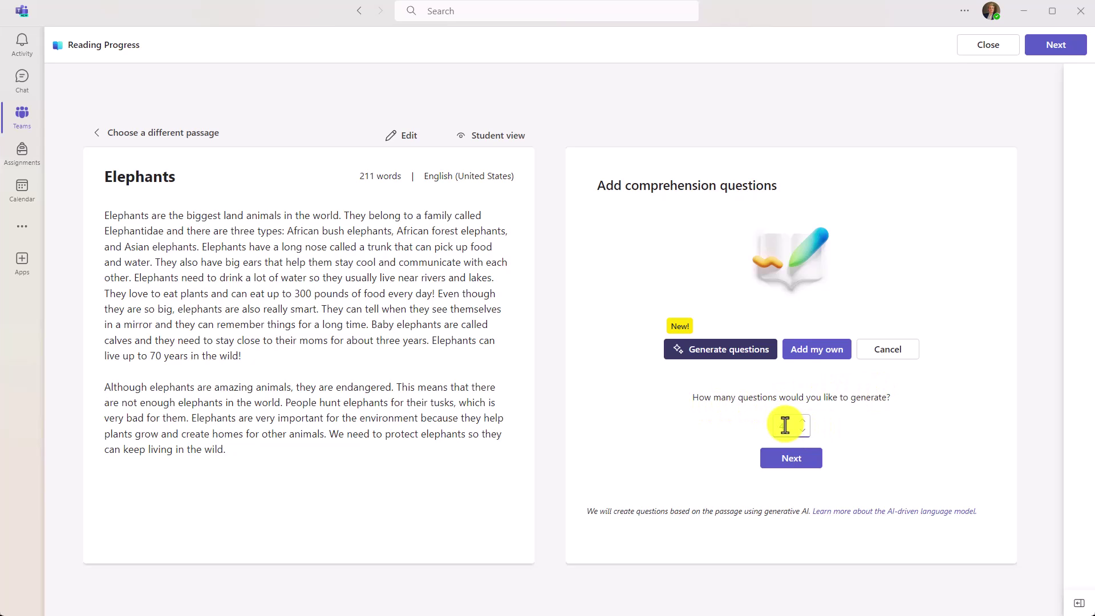
{"action": "left_click", "coordinate": [791, 458]}
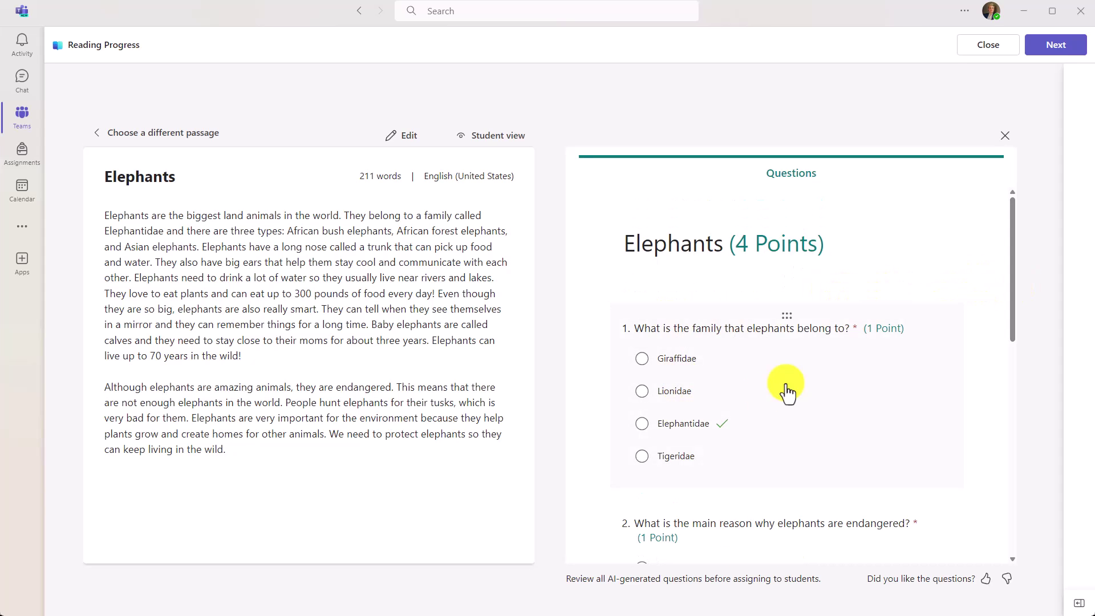
{"action": "left_click_drag", "start_coordinate": [1010, 287], "coordinate": [1005, 245]}
- Move the question about the elephants' family down one place, delete it, and look over the remaining questions
{"action": "left_click", "coordinate": [924, 341]}
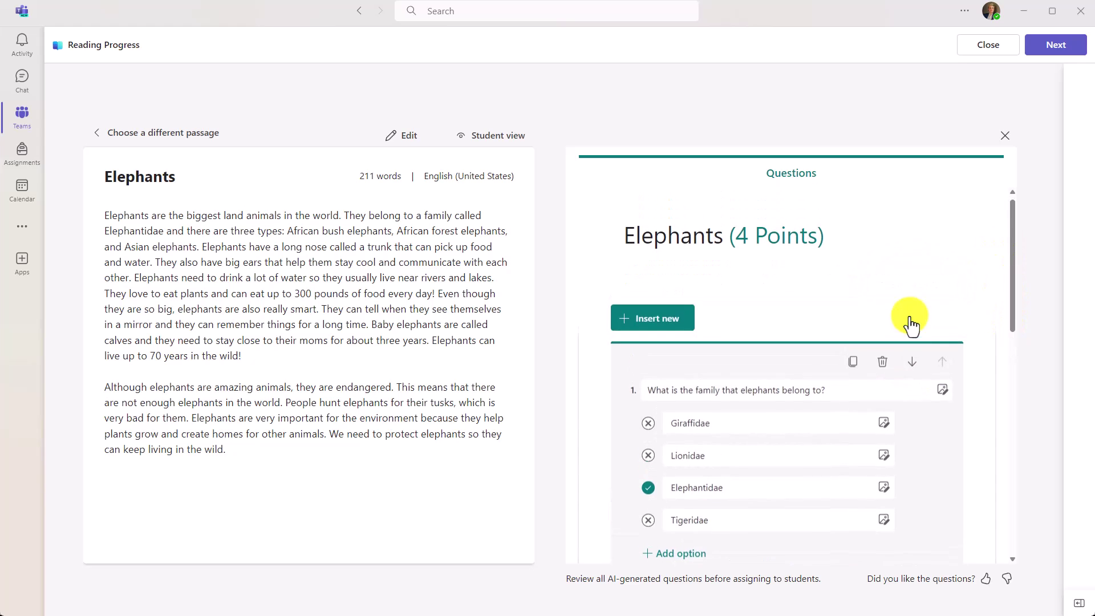
{"action": "left_click", "coordinate": [912, 363]}
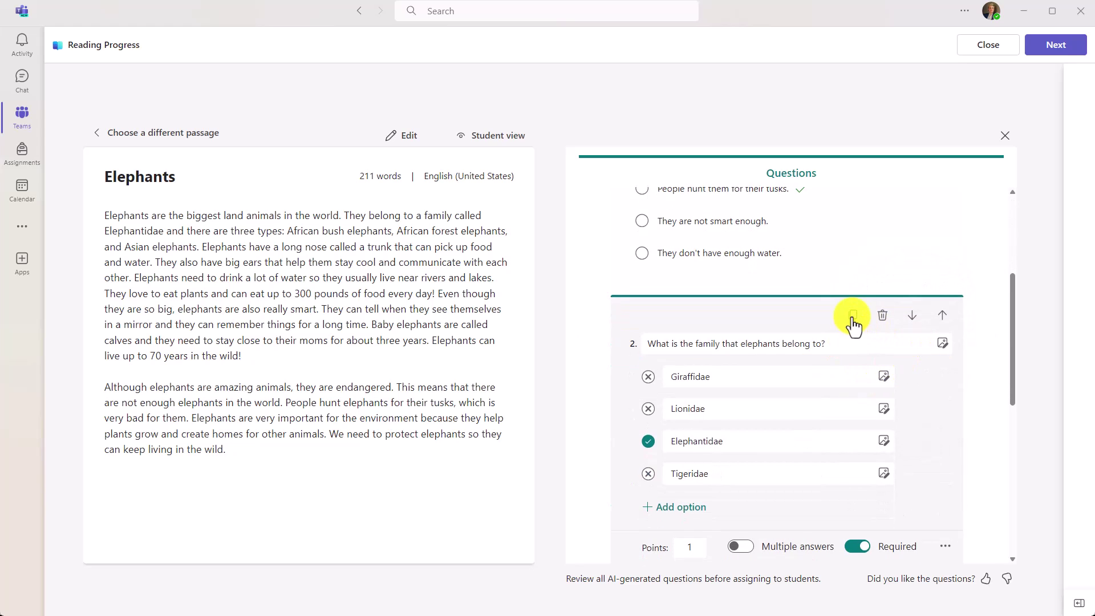
{"action": "left_click", "coordinate": [882, 317]}
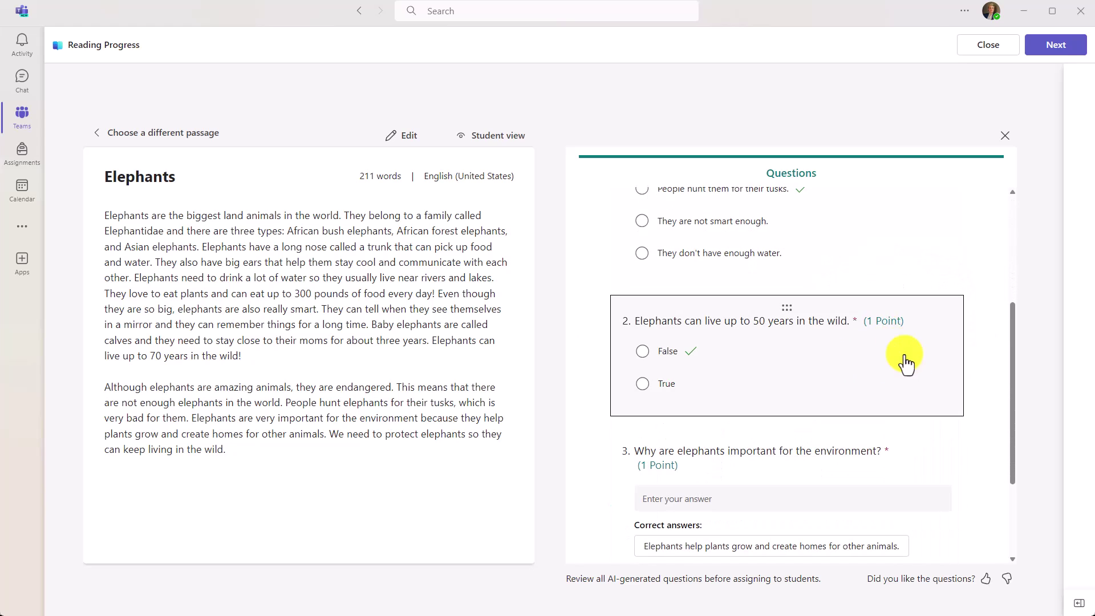
{"action": "left_click_drag", "start_coordinate": [1014, 364], "coordinate": [1004, 209]}
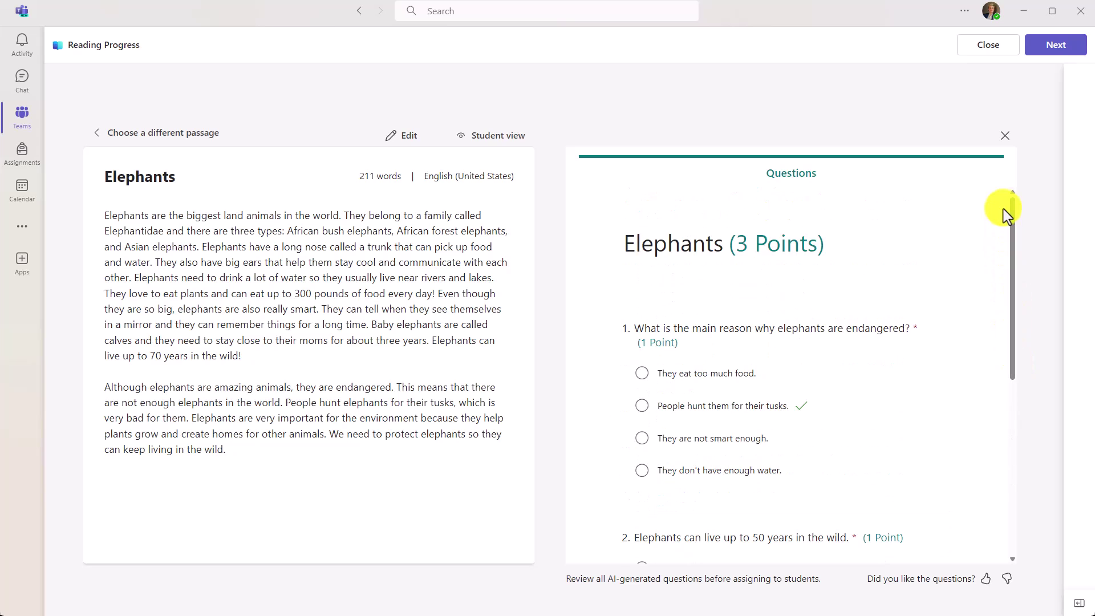
{"action": "left_click", "coordinate": [1072, 601]}
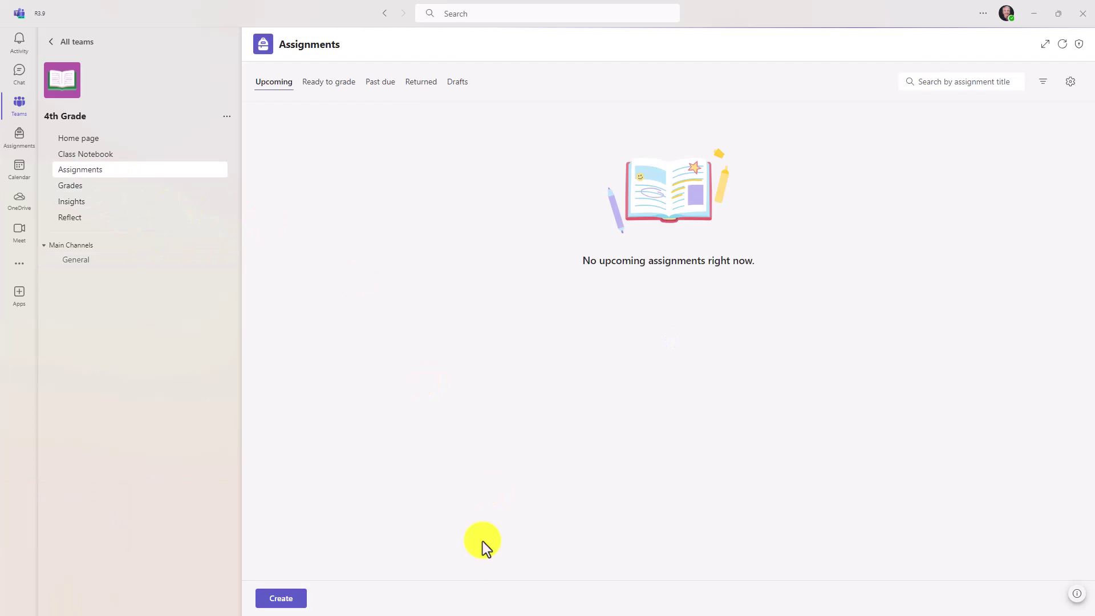
- Start a new 4th Grade assignment and turn on the Reflect check-in for the Geography Reading Progress assignment
{"action": "left_click", "coordinate": [301, 599]}
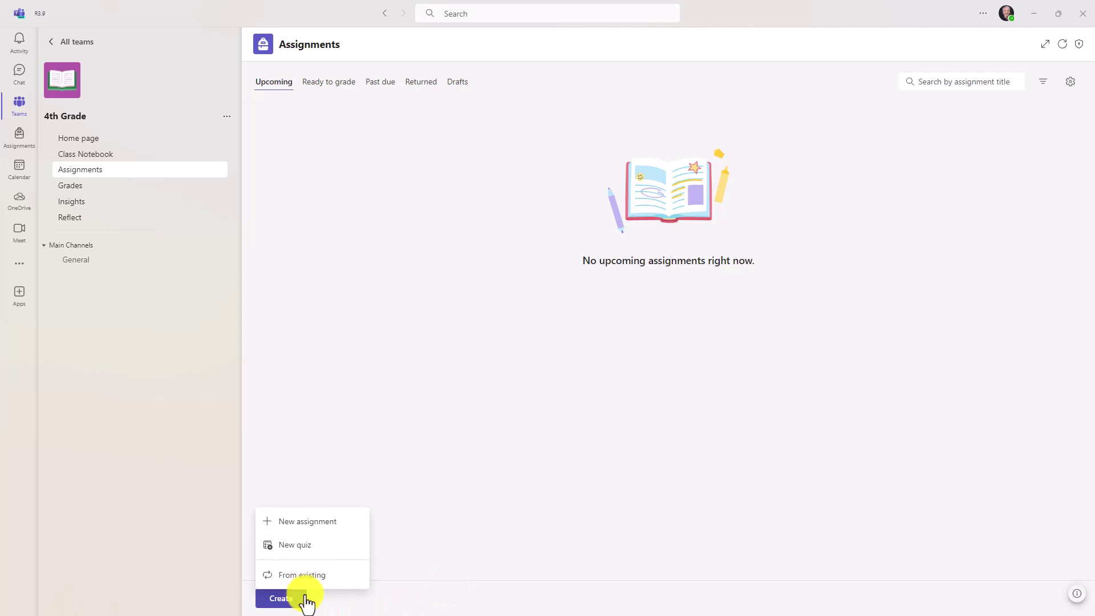
{"action": "left_click", "coordinate": [333, 531]}
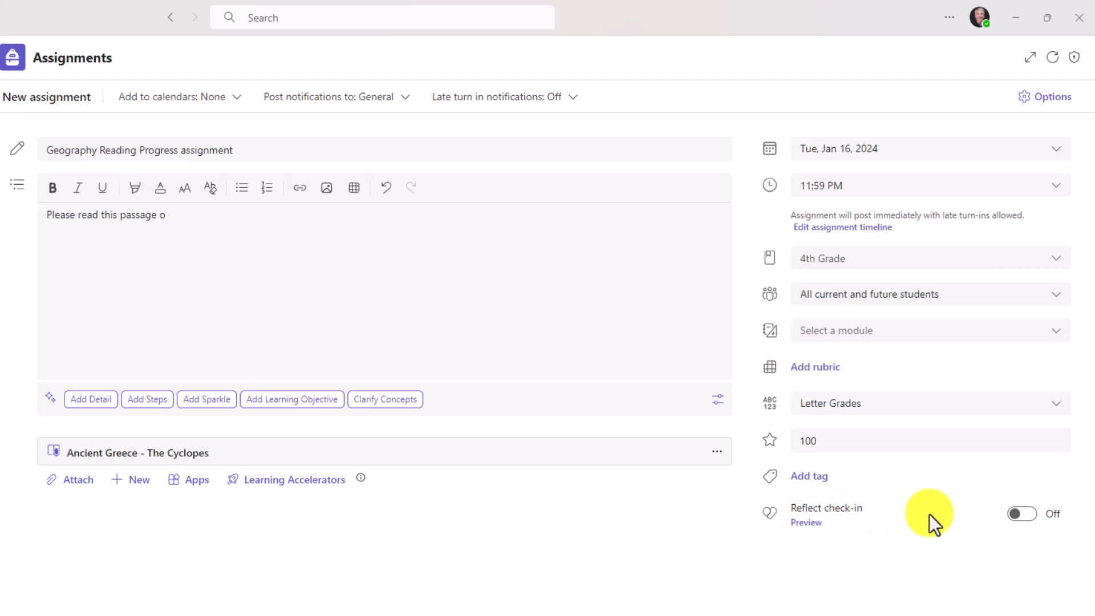
{"action": "left_click", "coordinate": [1021, 514]}
- Preview the Reflect check-in by choosing the light-green smiling face and trying emotions such as glad and valued, and close the preview
{"action": "left_click", "coordinate": [804, 533]}
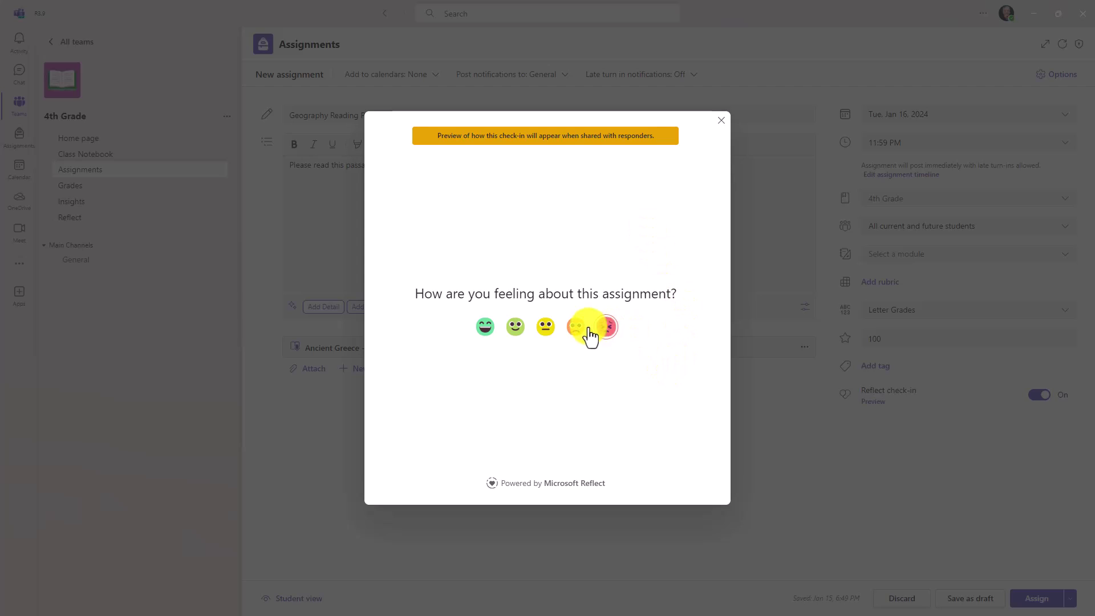
{"action": "left_click", "coordinate": [515, 327]}
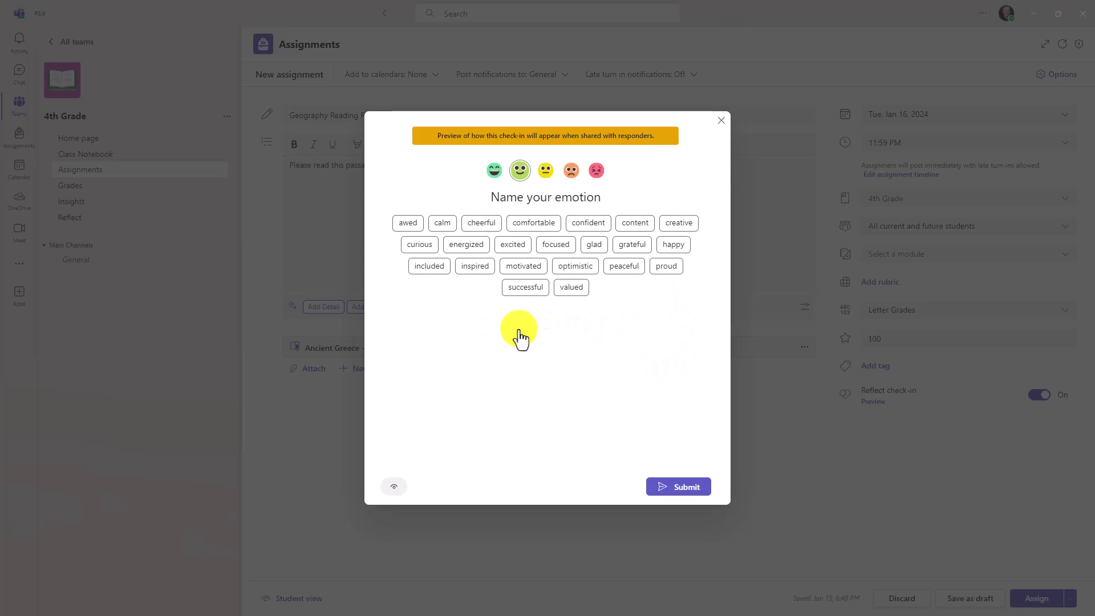
{"action": "left_click", "coordinate": [511, 246]}
{"action": "left_click", "coordinate": [594, 247]}
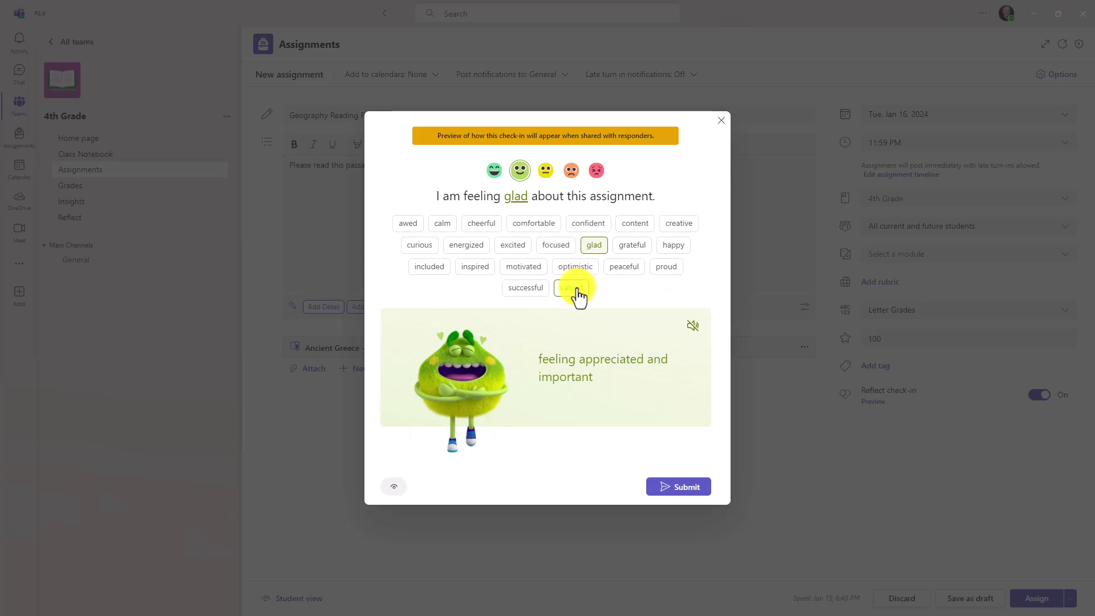
{"action": "left_click", "coordinate": [573, 289]}
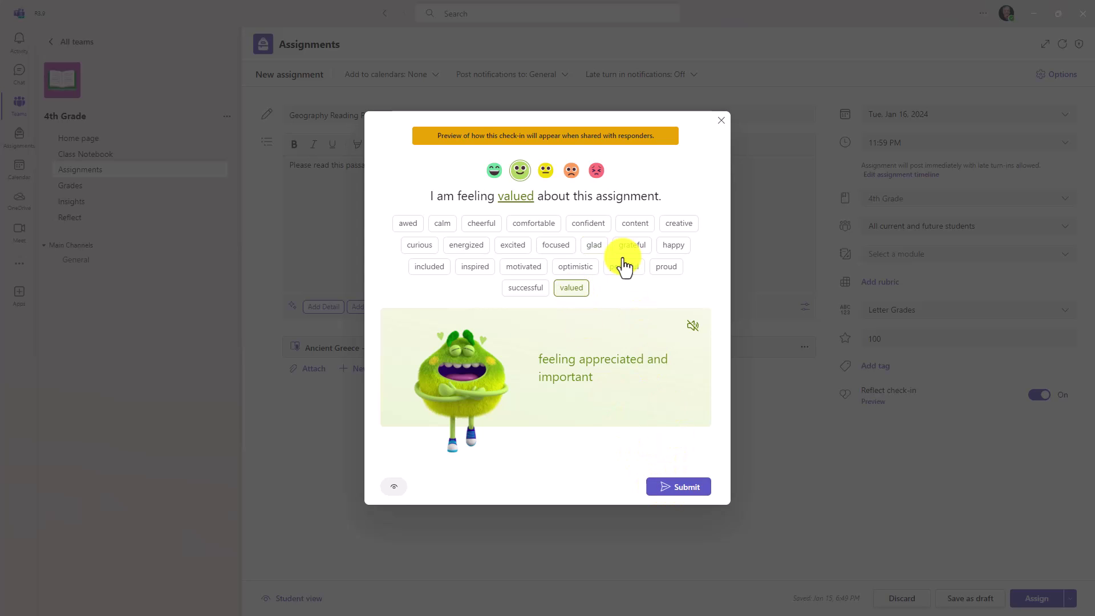
{"action": "left_click", "coordinate": [721, 120]}
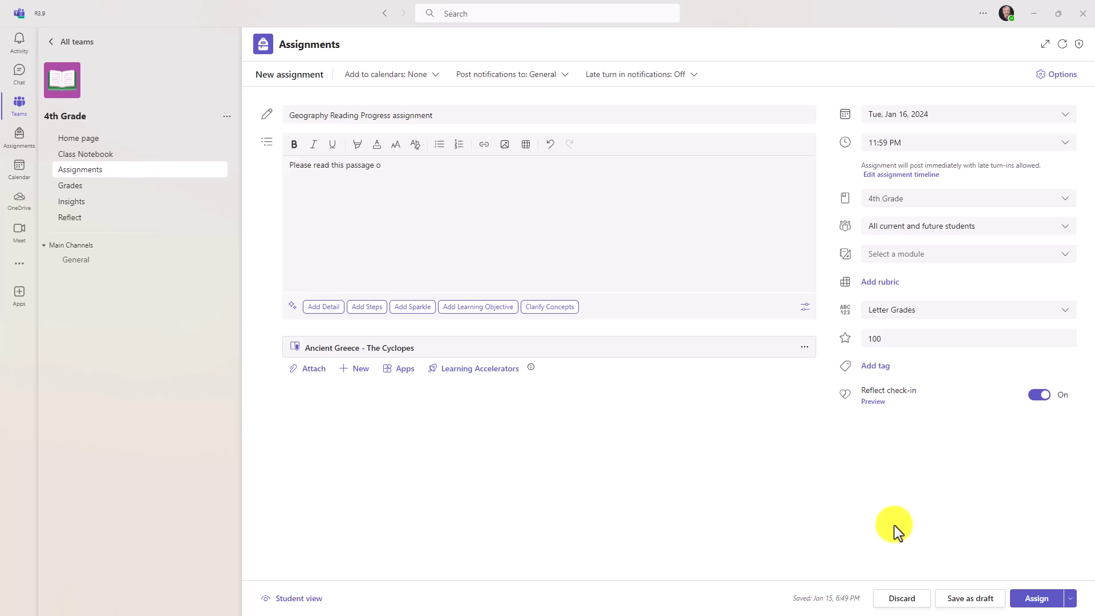
- Assign the Geography Reading Progress assignment, and in the student's account open it from the General channel and turn it in
{"action": "left_click", "coordinate": [1036, 597]}
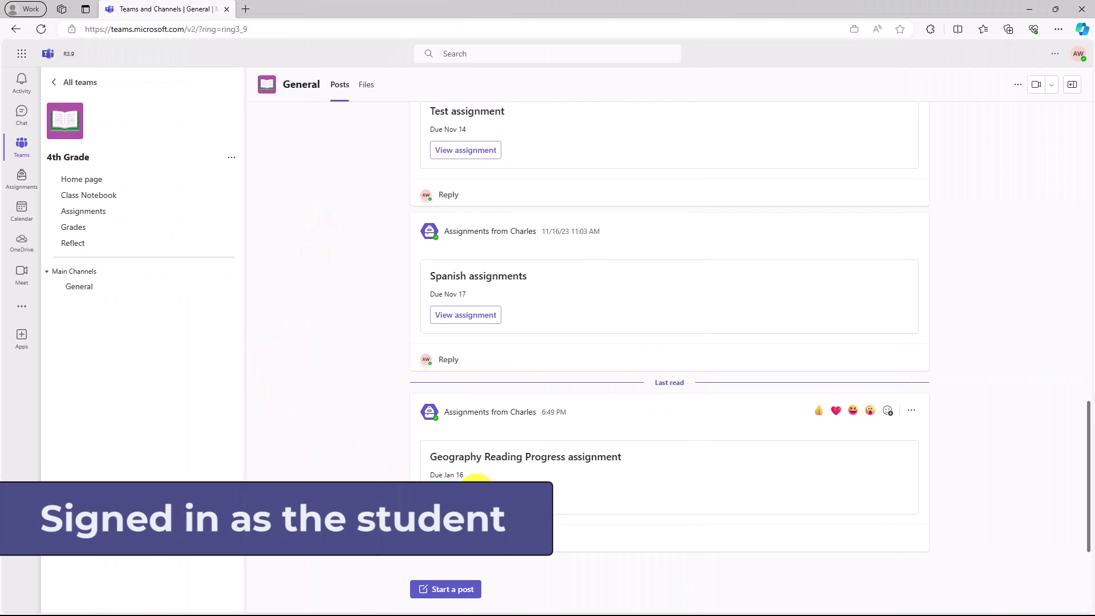
{"action": "left_click", "coordinate": [471, 494]}
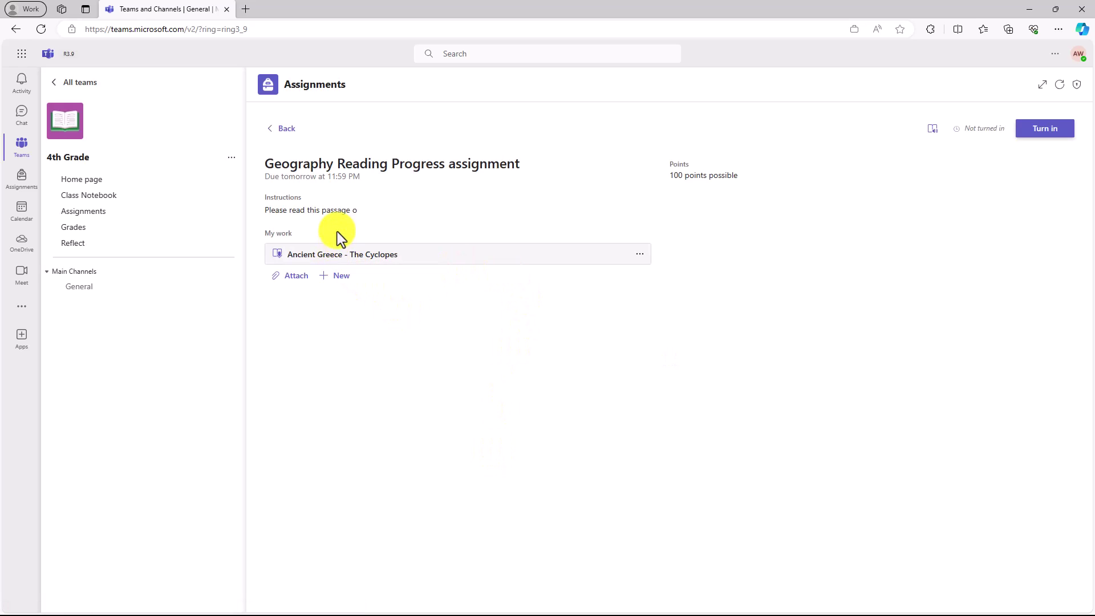
{"action": "left_click", "coordinate": [1048, 129]}
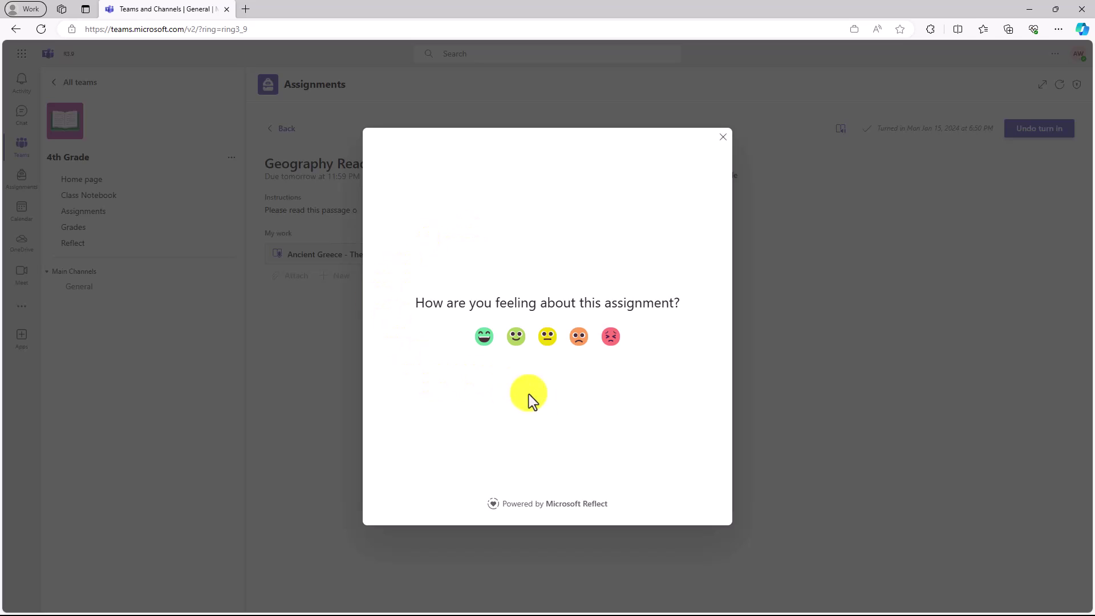
- Explore the check-in's happy emotions, choose the orange sad face with the emotion "stressed", submit the response, and close the check-in
{"action": "left_click", "coordinate": [516, 338]}
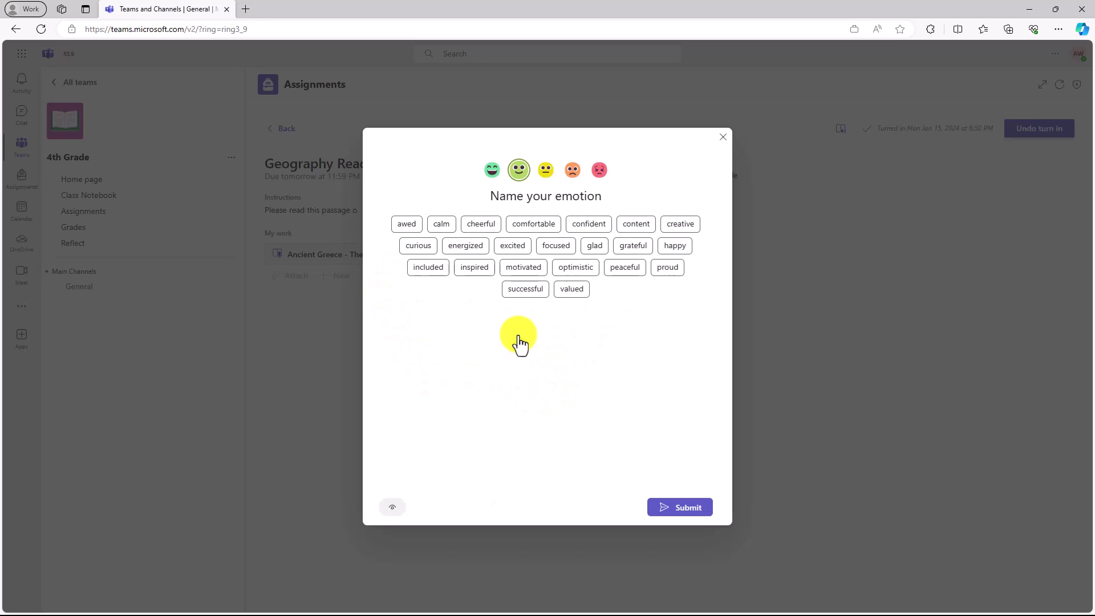
{"action": "left_click", "coordinate": [516, 272]}
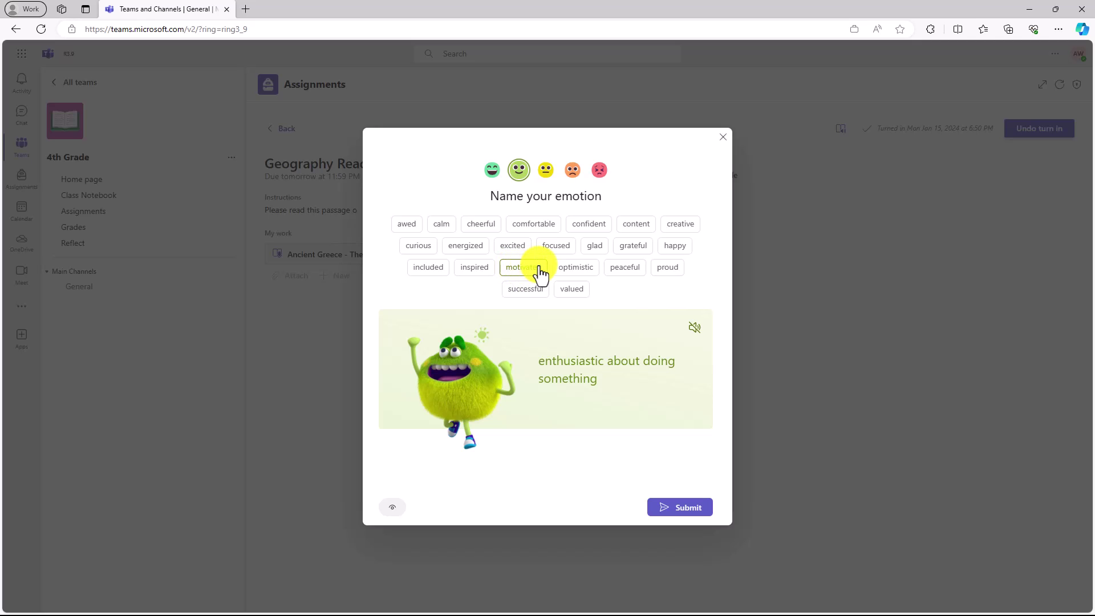
{"action": "left_click", "coordinate": [573, 170]}
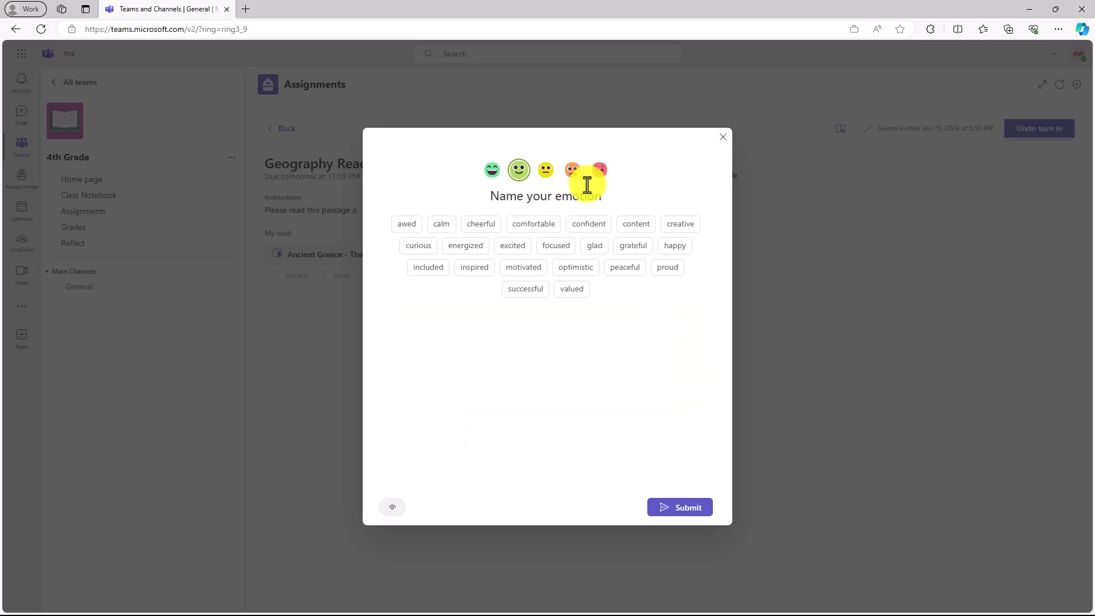
{"action": "left_click", "coordinate": [588, 226]}
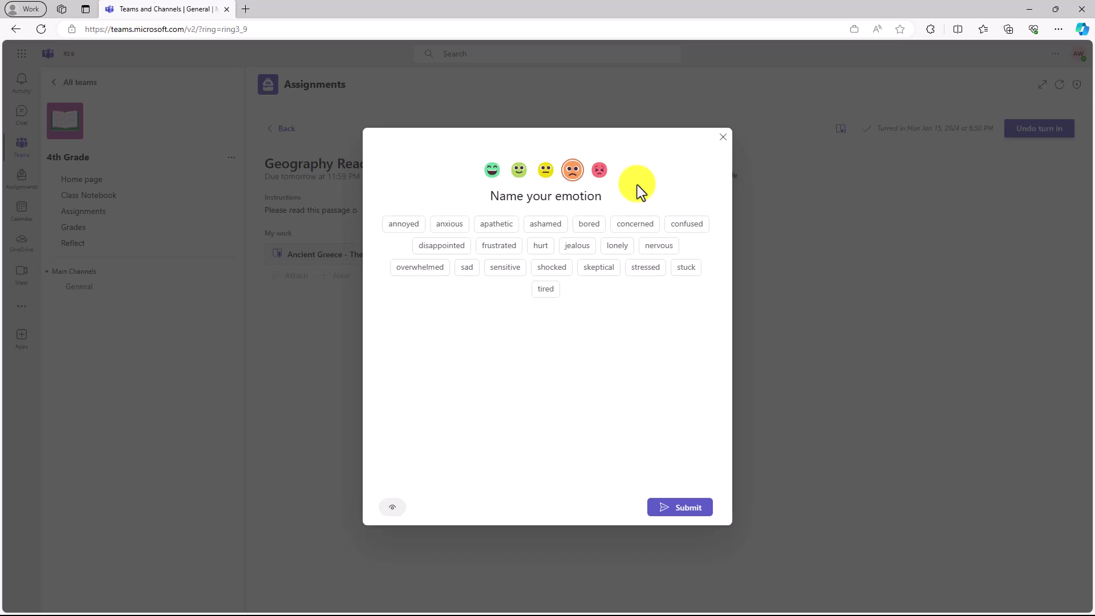
{"action": "left_click", "coordinate": [642, 268]}
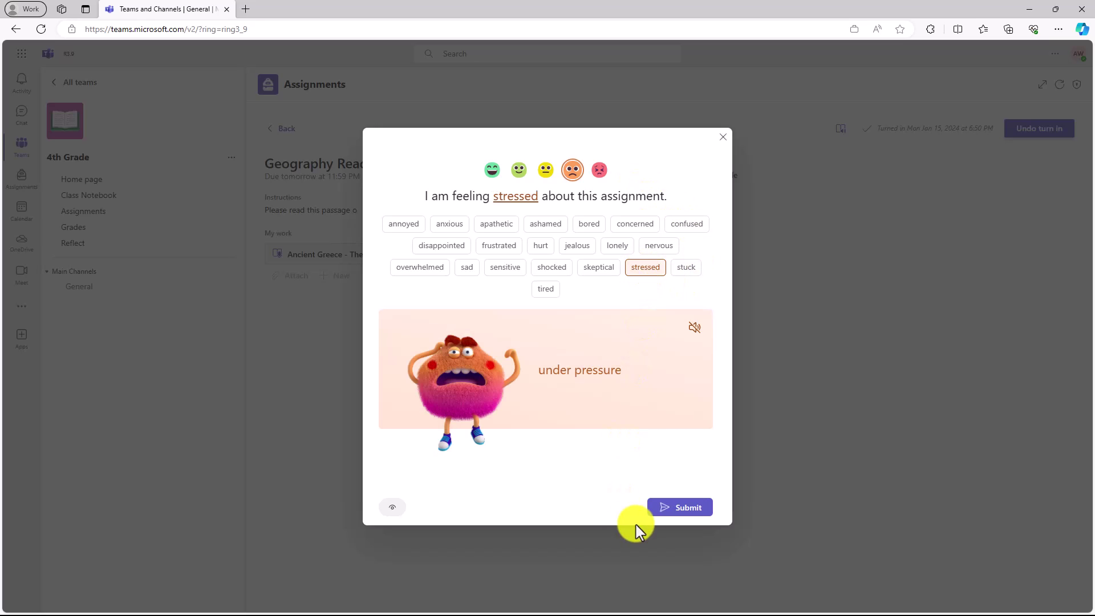
{"action": "left_click", "coordinate": [691, 508]}
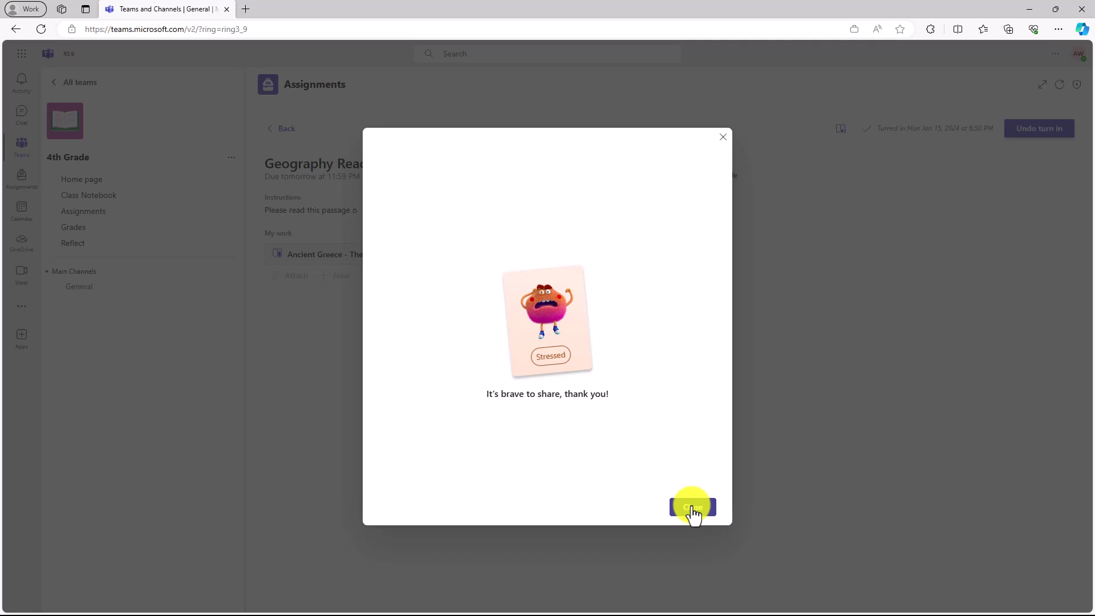
{"action": "left_click", "coordinate": [693, 508]}
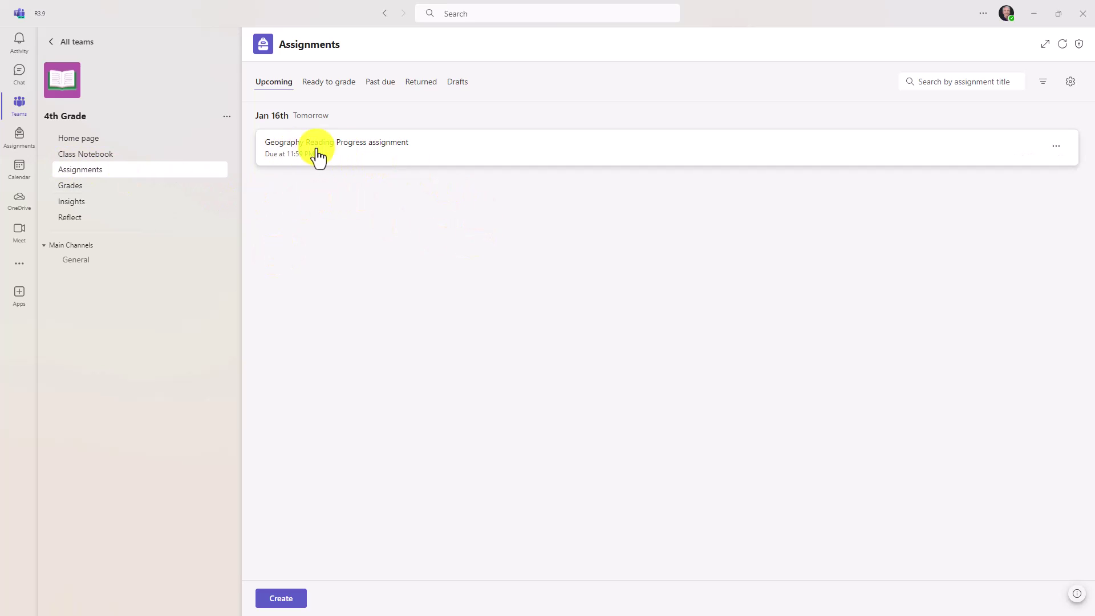
- In the teacher's account, open the Geography Reading Progress assignment and view the check-in responses in Reflect together mode
{"action": "left_click", "coordinate": [405, 148]}
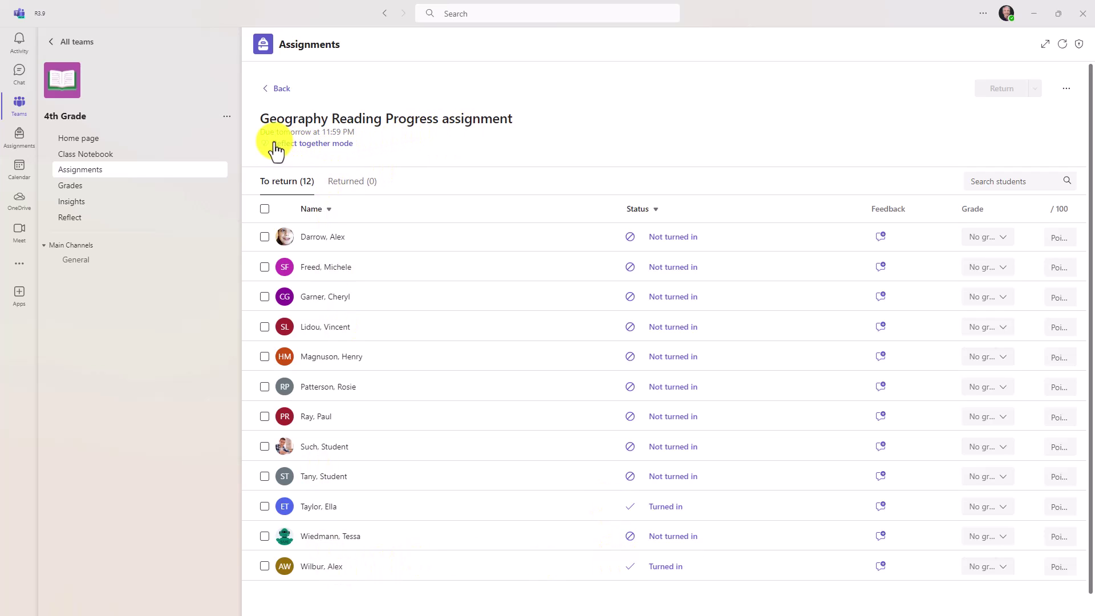
{"action": "left_click", "coordinate": [318, 144]}
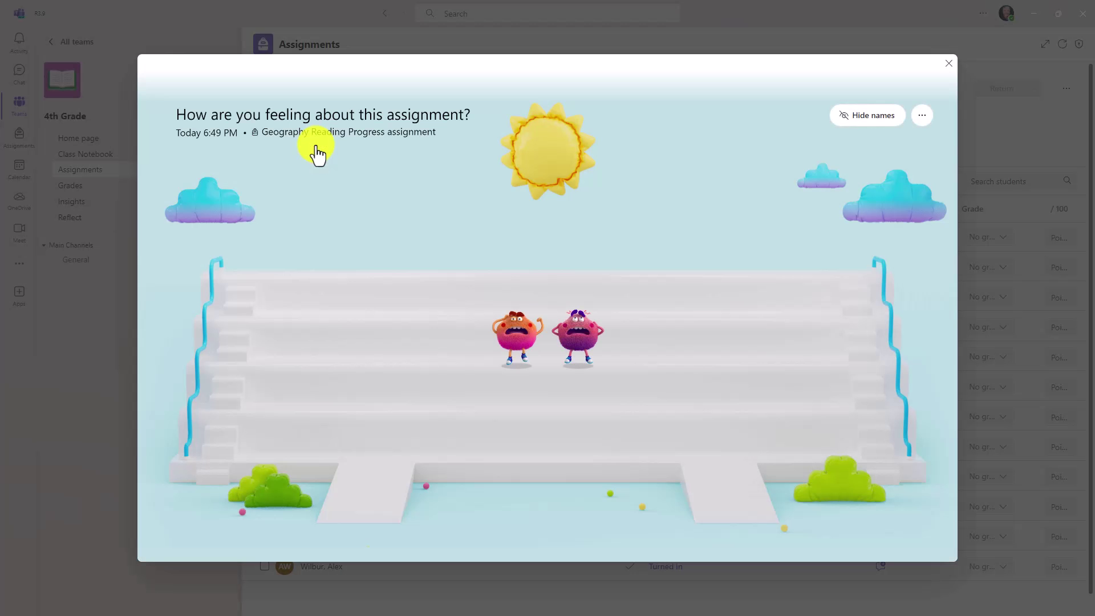
- Inspect both students' check-in responses in Reflect together mode, then open the stressed student's submission and view their Reflect trend
{"action": "mouse_move", "coordinate": [515, 327]}
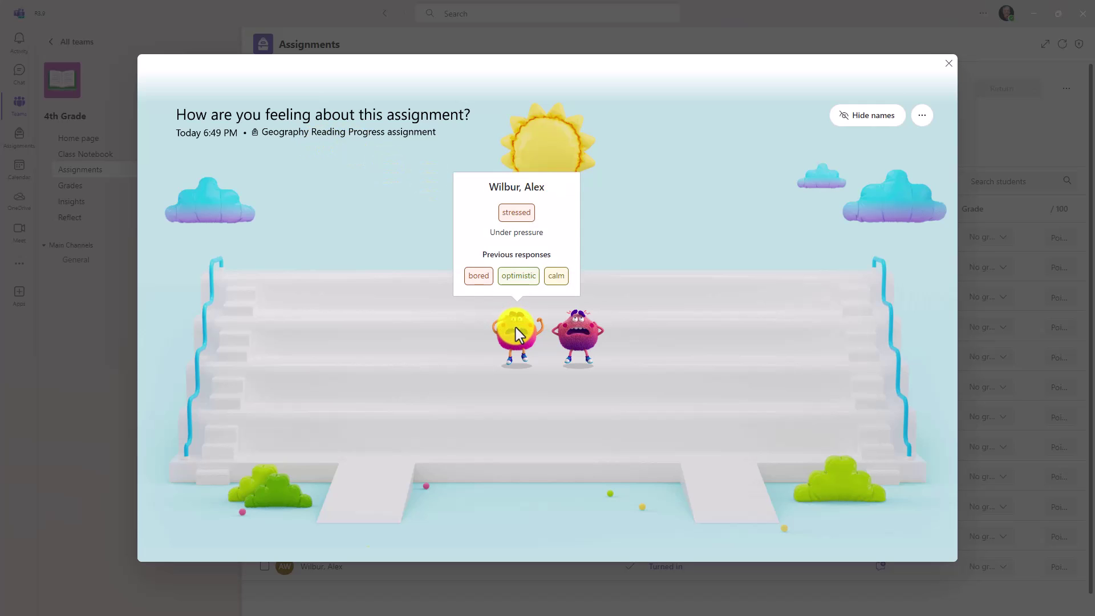
{"action": "mouse_move", "coordinate": [581, 328]}
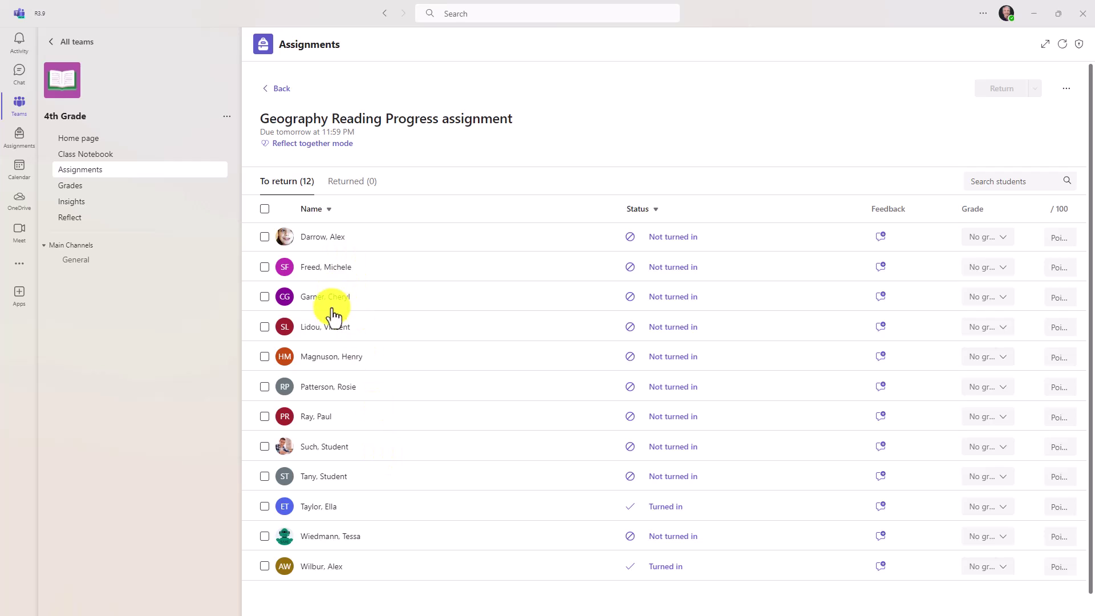
{"action": "left_click", "coordinate": [323, 567]}
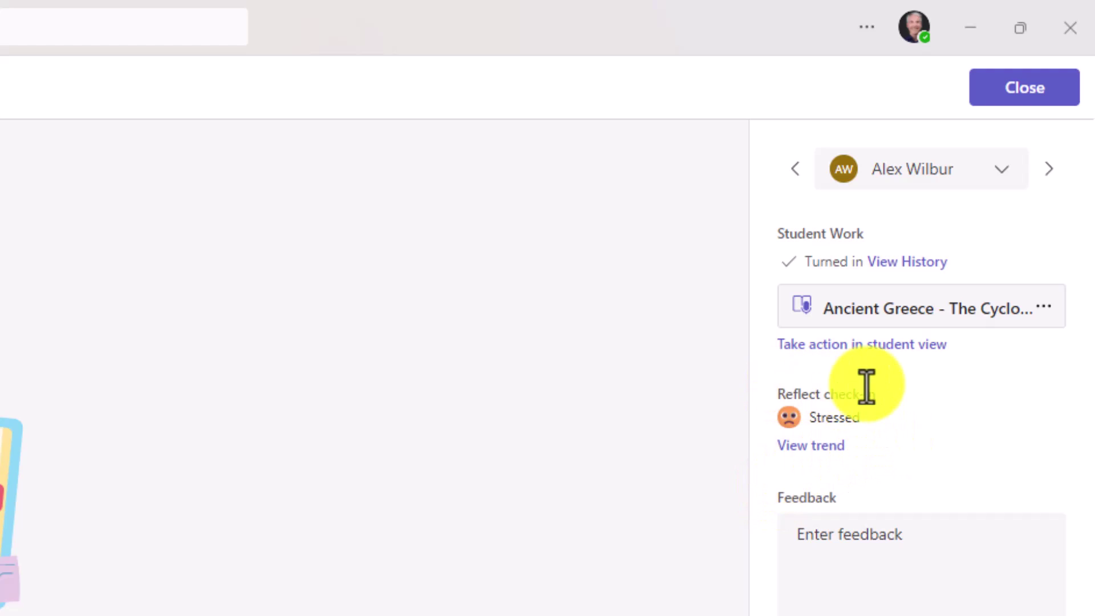
{"action": "left_click", "coordinate": [819, 447]}
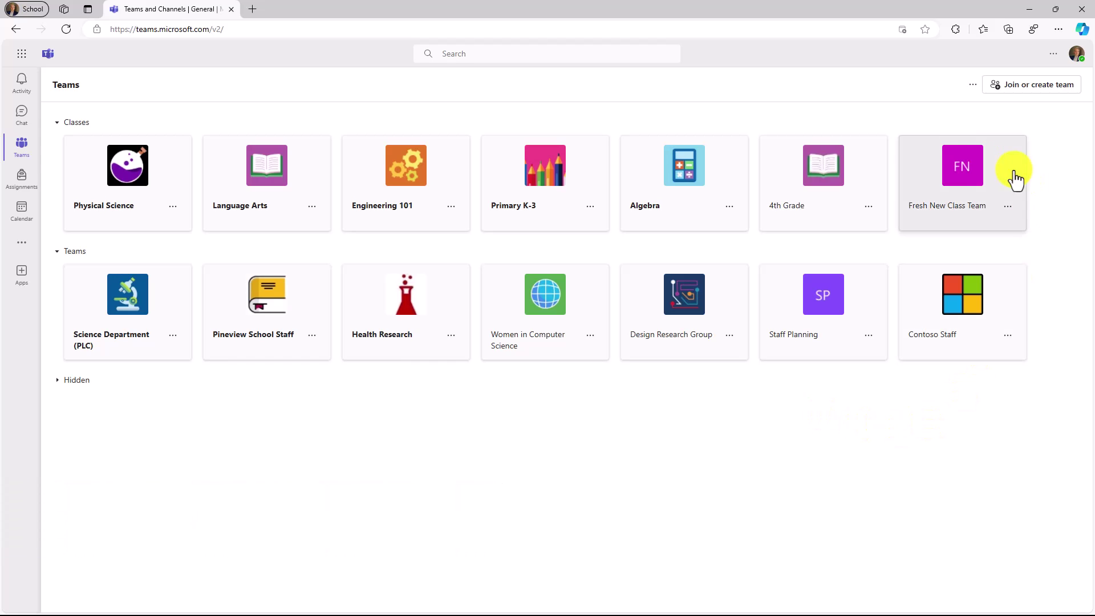
- In Fresh New Class Team's Classwork, start adding modules reused from the existing Algebra class
{"action": "left_click", "coordinate": [962, 190]}
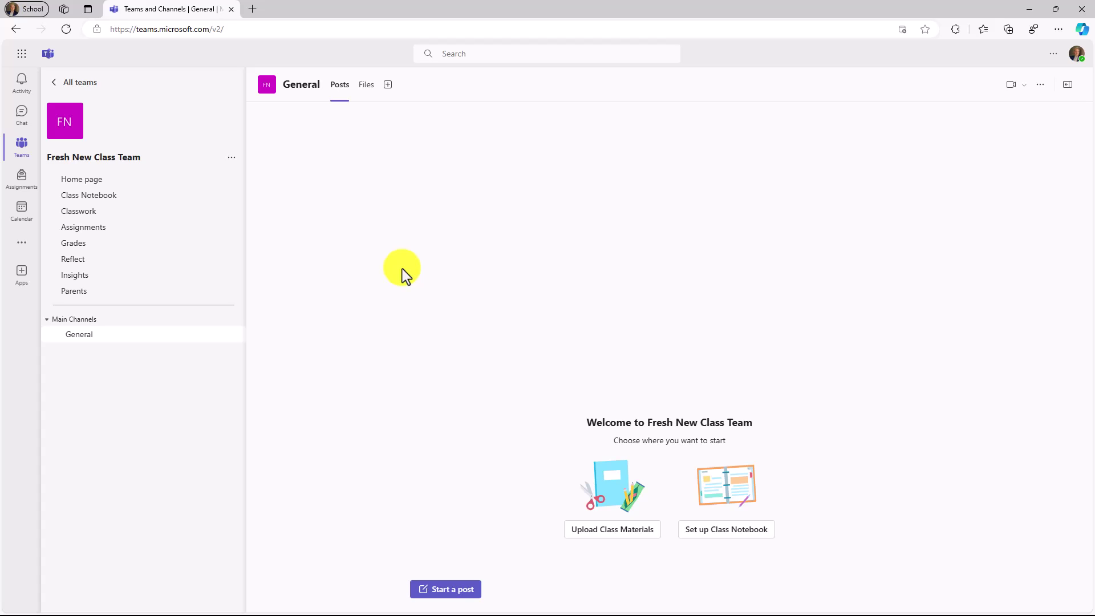
{"action": "left_click", "coordinate": [86, 214]}
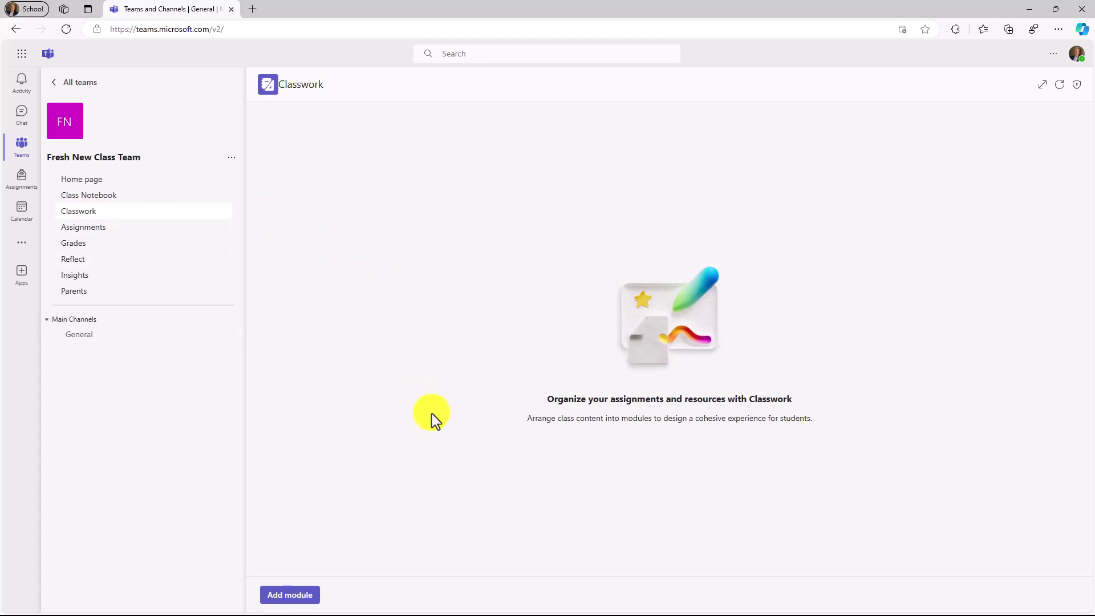
{"action": "left_click", "coordinate": [297, 596]}
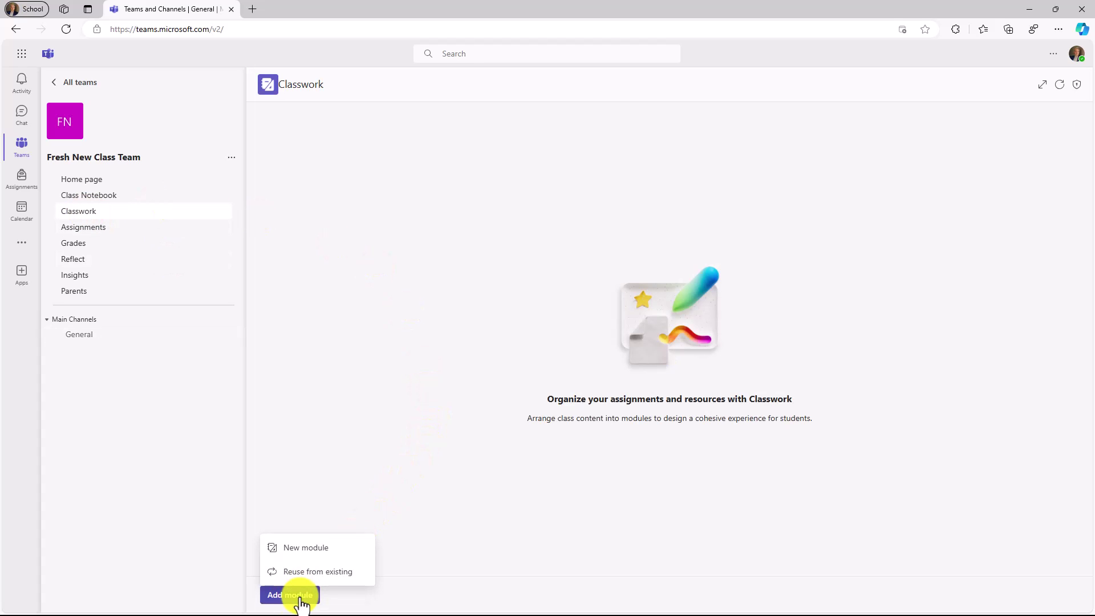
{"action": "left_click", "coordinate": [317, 572]}
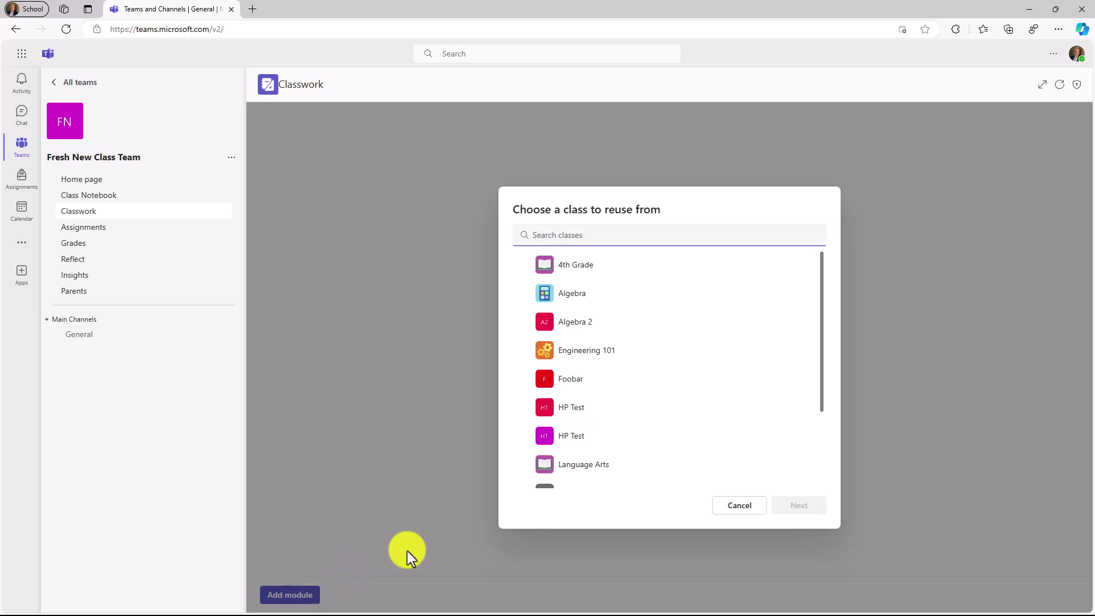
{"action": "left_click", "coordinate": [571, 296]}
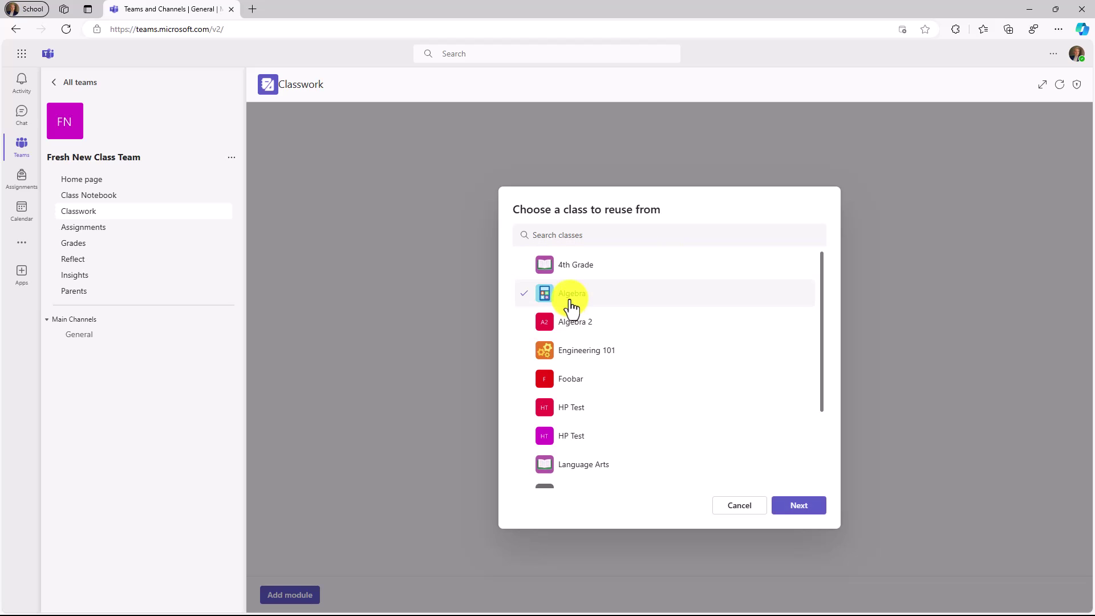
{"action": "left_click", "coordinate": [799, 507]}
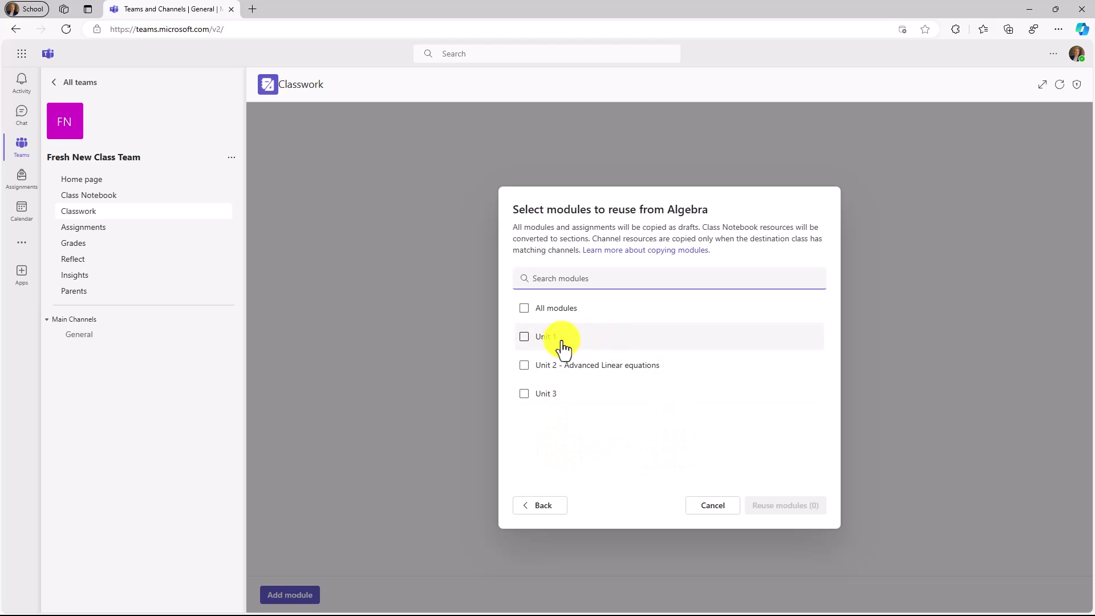
- Select all Algebra modules, Unit 1, Unit 2 - Advanced Linear equations and Unit 3, and reuse them in this class
{"action": "left_click", "coordinate": [524, 338]}
{"action": "left_click", "coordinate": [523, 365]}
{"action": "left_click", "coordinate": [524, 336]}
{"action": "left_click", "coordinate": [524, 308]}
{"action": "left_click", "coordinate": [524, 308]}
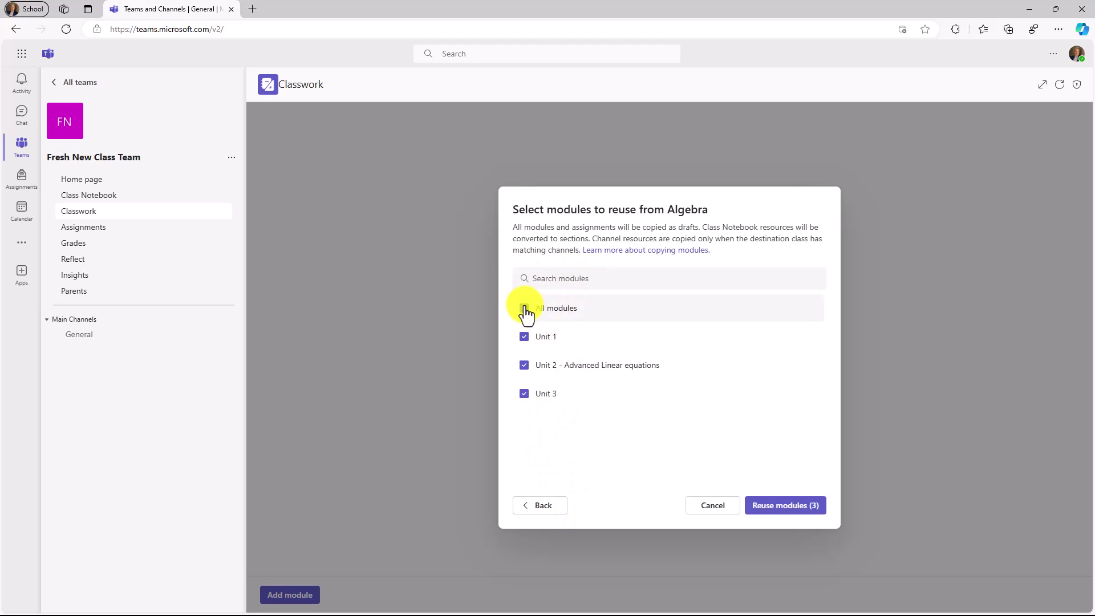
{"action": "left_click", "coordinate": [783, 509]}
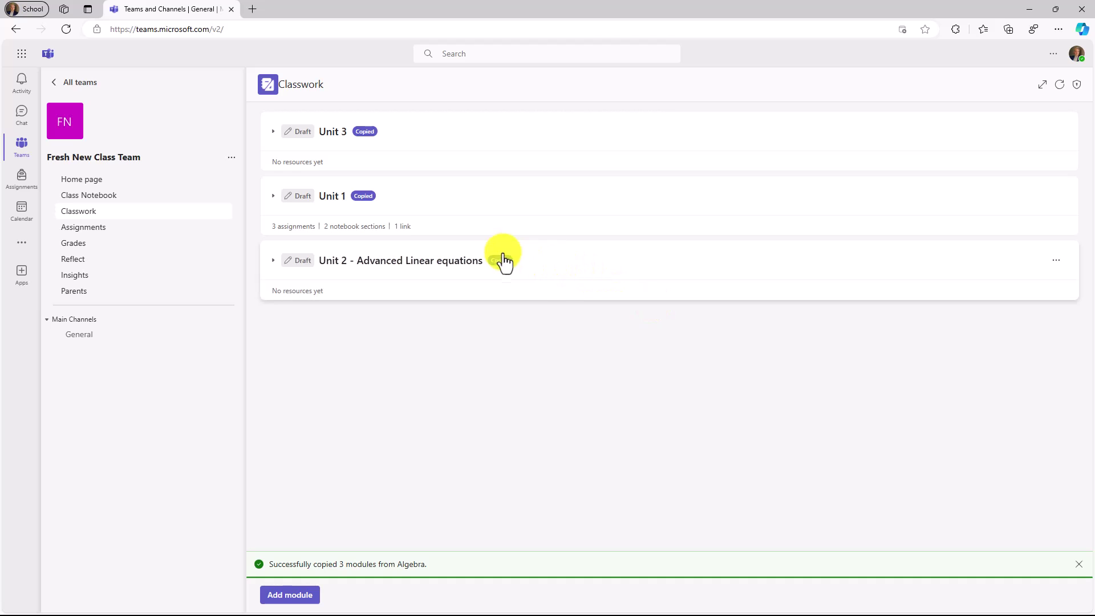
- Arrange the copied modules in order from Unit 1 to Unit 3, and expand Unit 1 to review its resources
{"action": "left_click_drag", "start_coordinate": [967, 207], "coordinate": [964, 123]}
{"action": "left_click_drag", "start_coordinate": [770, 281], "coordinate": [759, 199]}
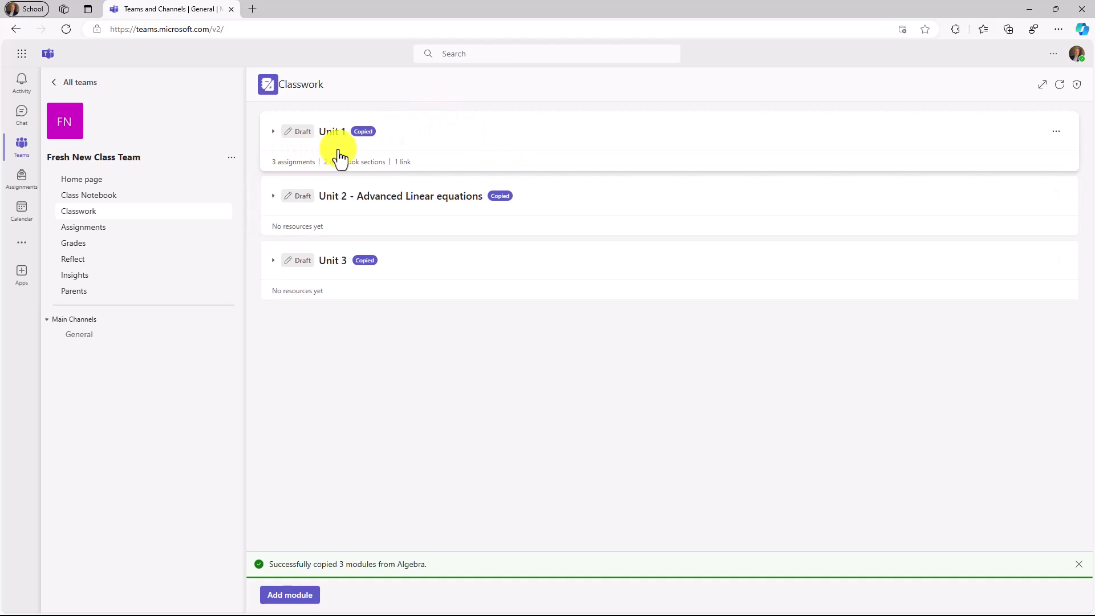
{"action": "left_click", "coordinate": [273, 133]}
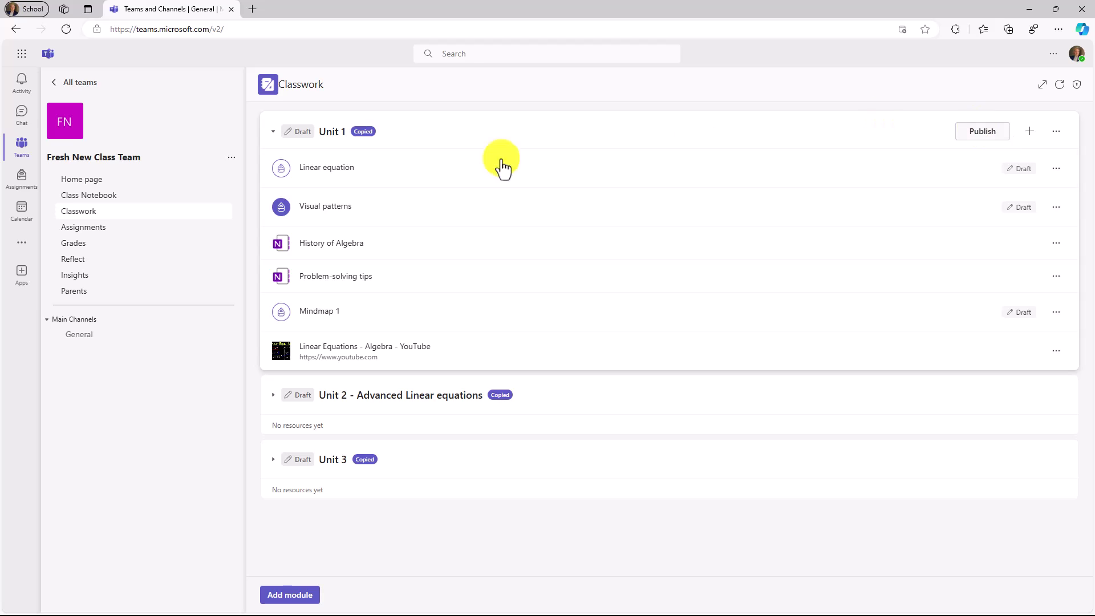
{"action": "left_click", "coordinate": [273, 131]}
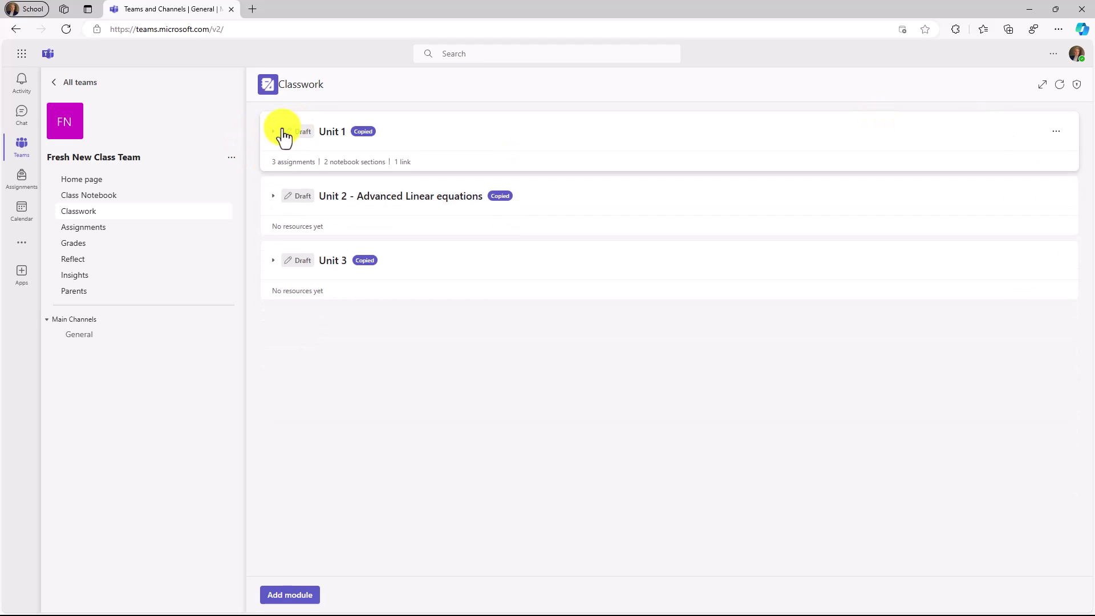
{"action": "left_click", "coordinate": [273, 132]}
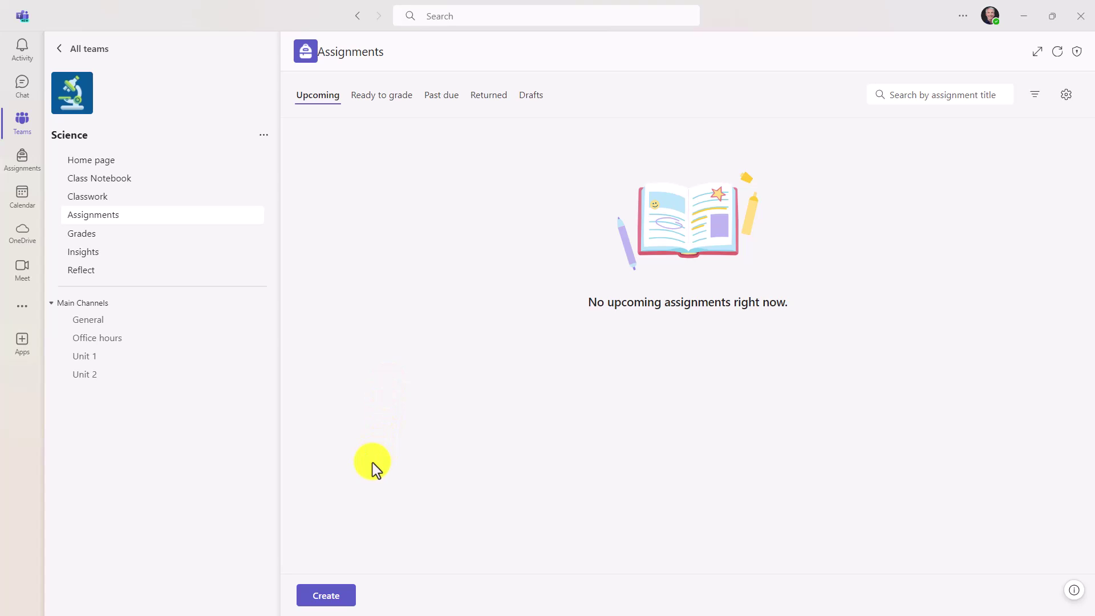
- Add a new quiz to the Science class assignments and turn on practice mode in its settings
{"action": "left_click", "coordinate": [337, 594]}
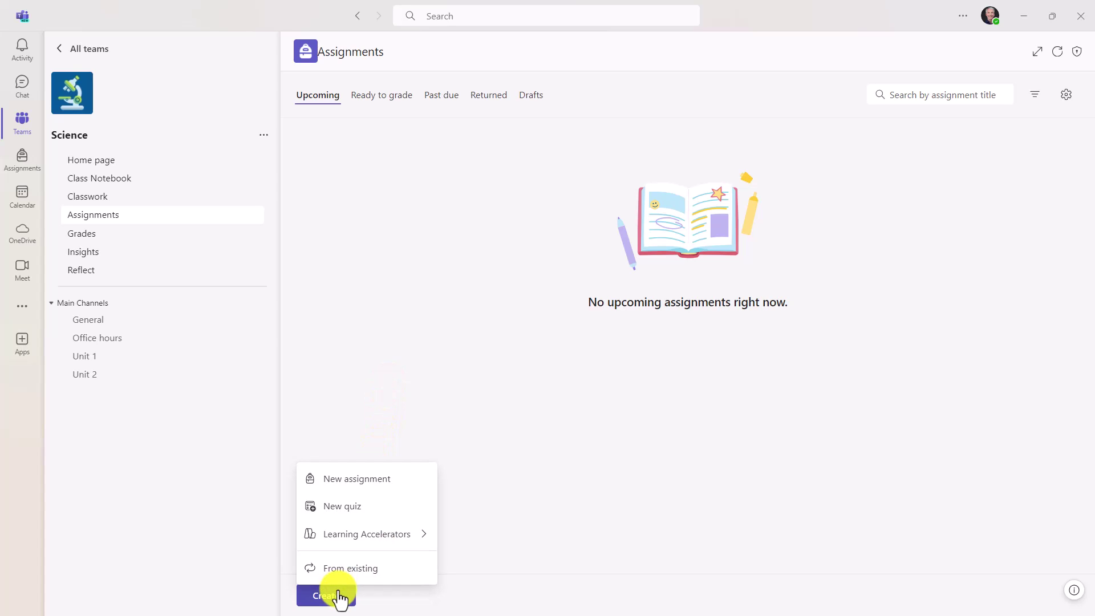
{"action": "left_click", "coordinate": [354, 507]}
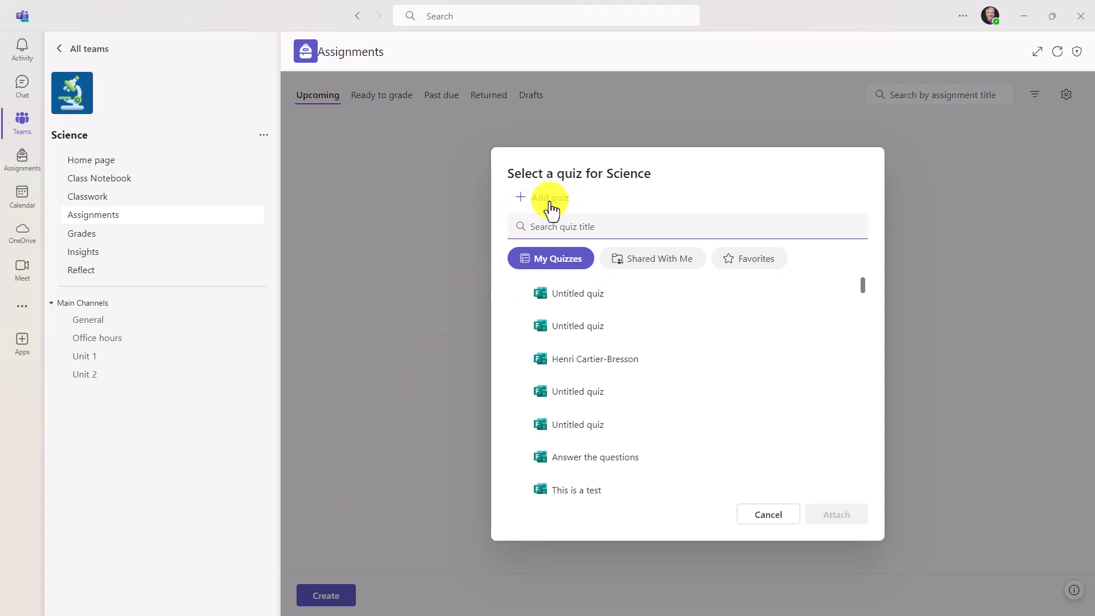
{"action": "left_click", "coordinate": [548, 199]}
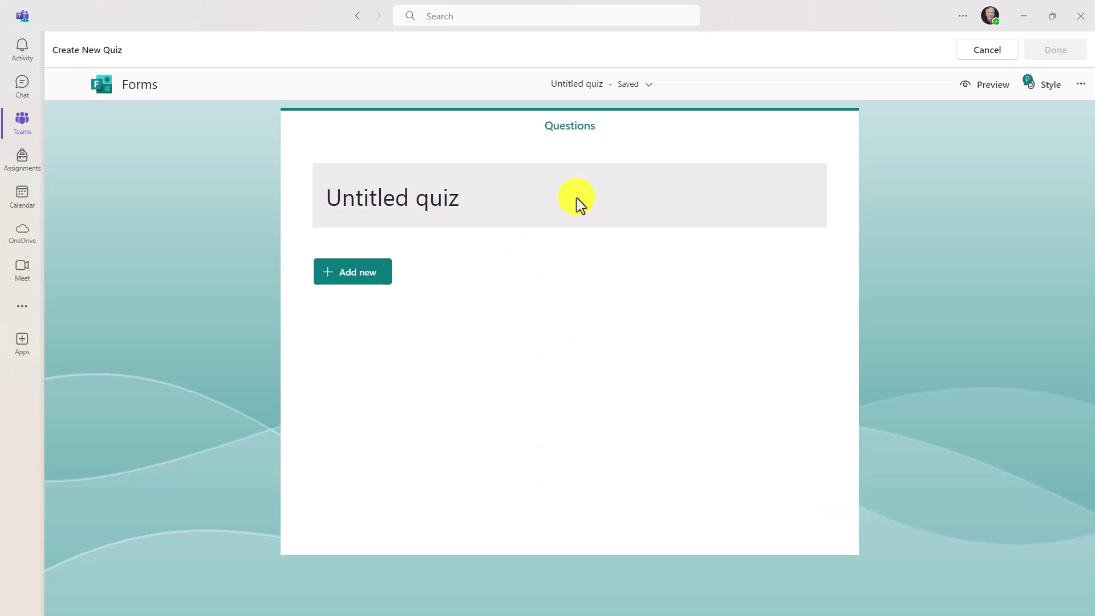
{"action": "left_click", "coordinate": [1082, 86]}
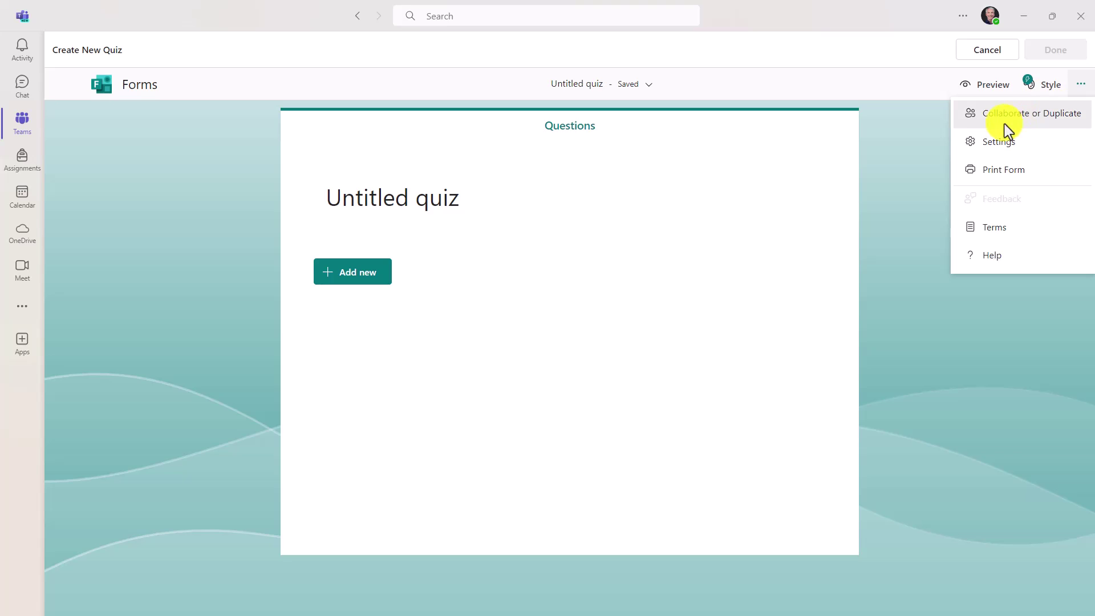
{"action": "left_click", "coordinate": [1013, 143]}
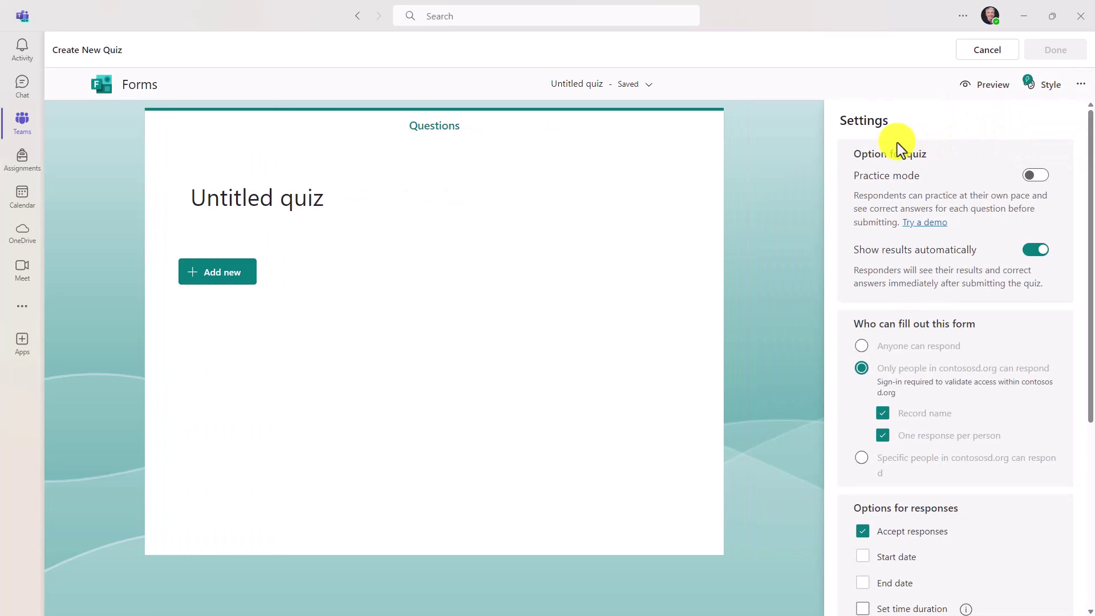
{"action": "left_click", "coordinate": [1036, 176]}
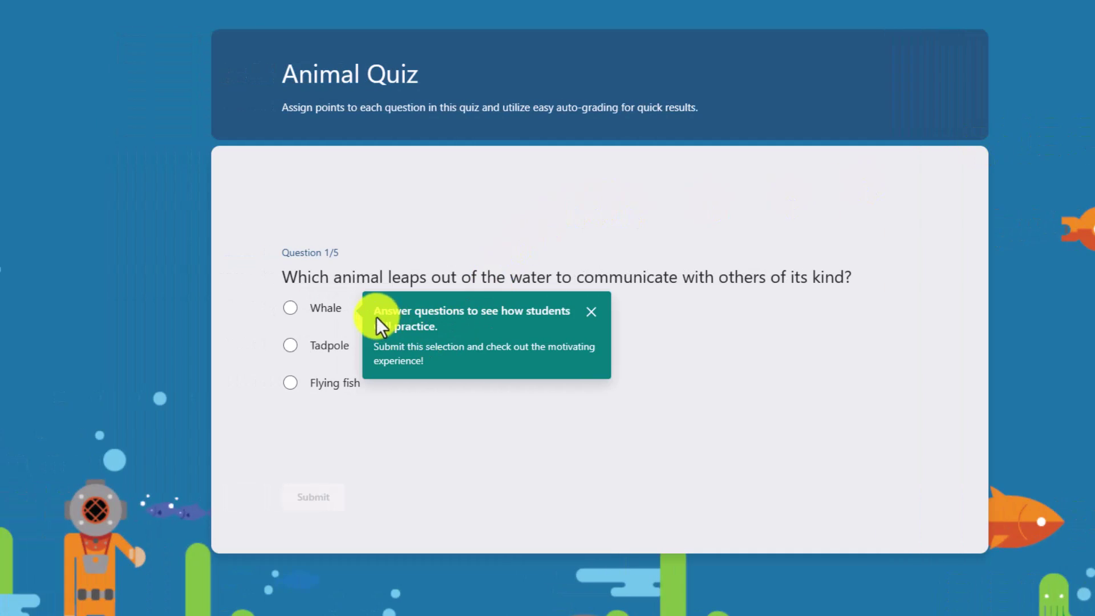
- In the Animal Quiz practice demo, dismiss the tip, submit "Whale" for question 1, and continue to question 2
{"action": "left_click", "coordinate": [600, 312]}
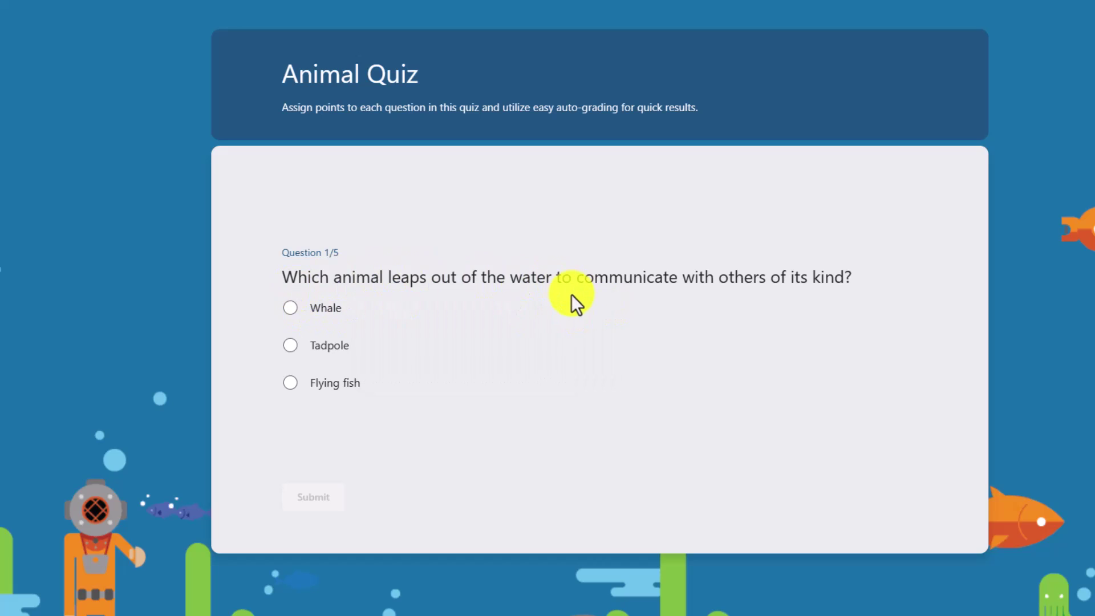
{"action": "left_click", "coordinate": [290, 310]}
{"action": "left_click", "coordinate": [341, 498]}
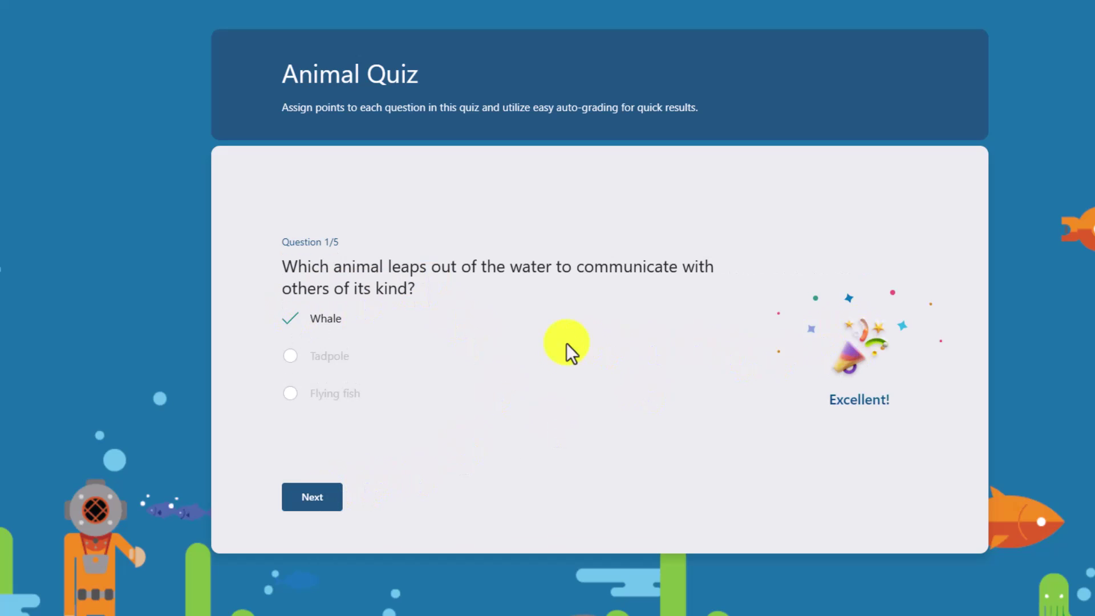
{"action": "left_click", "coordinate": [313, 502]}
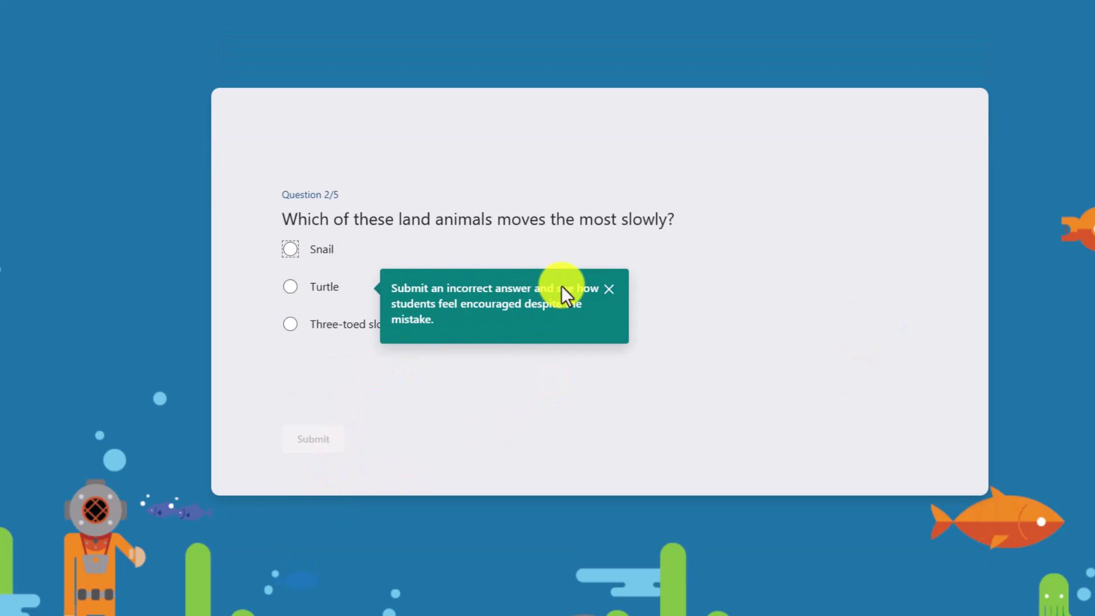
- Dismiss the tip on question 2, submit "Turtle", retry with "Snail", and continue to question 3
{"action": "left_click", "coordinate": [608, 289]}
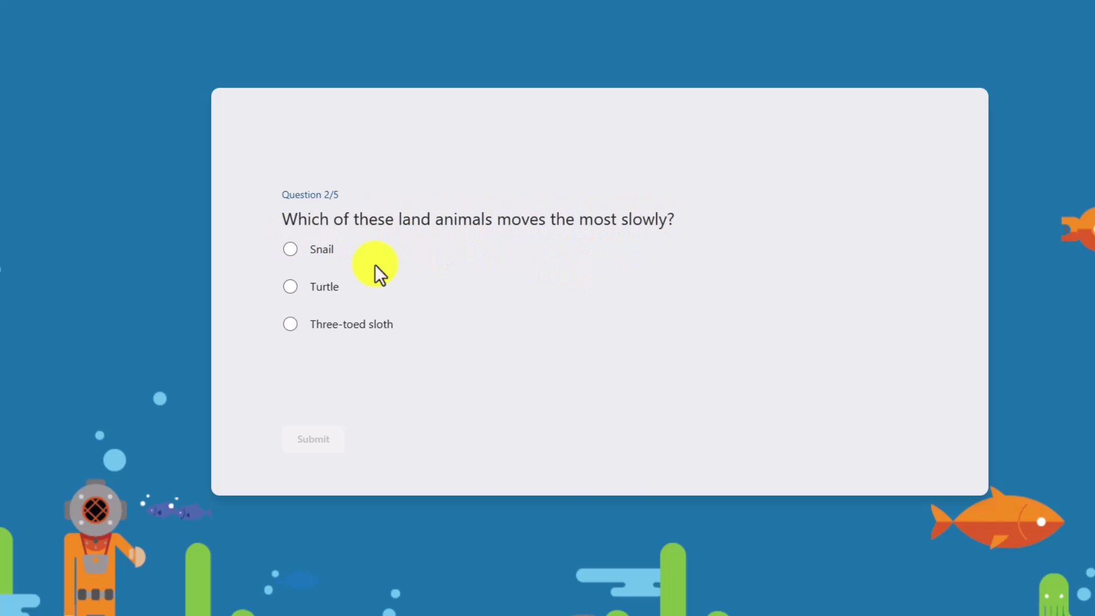
{"action": "left_click", "coordinate": [292, 289]}
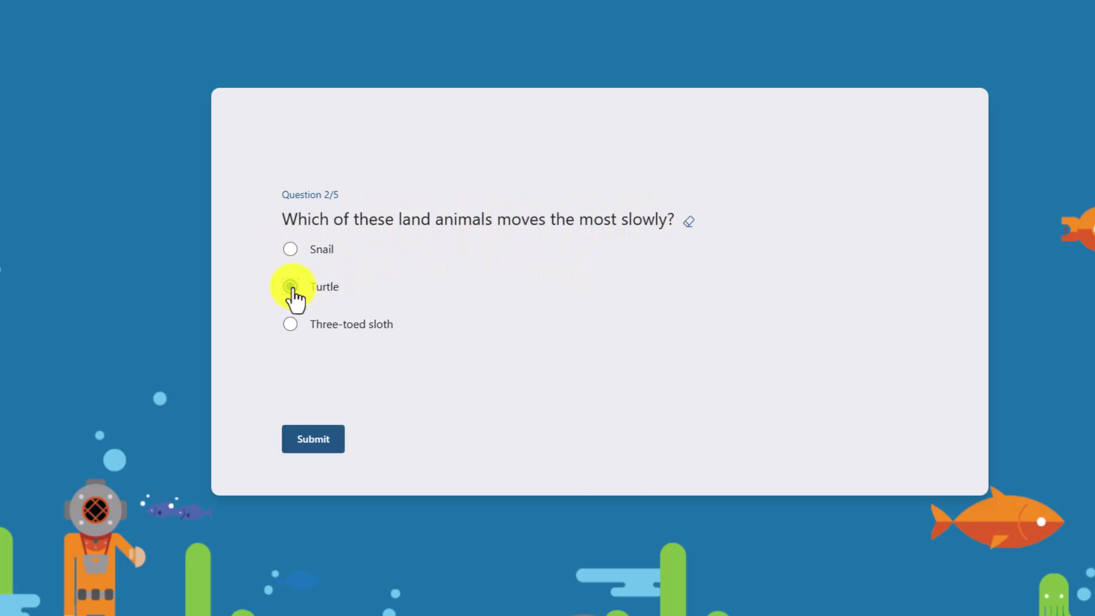
{"action": "left_click", "coordinate": [320, 448]}
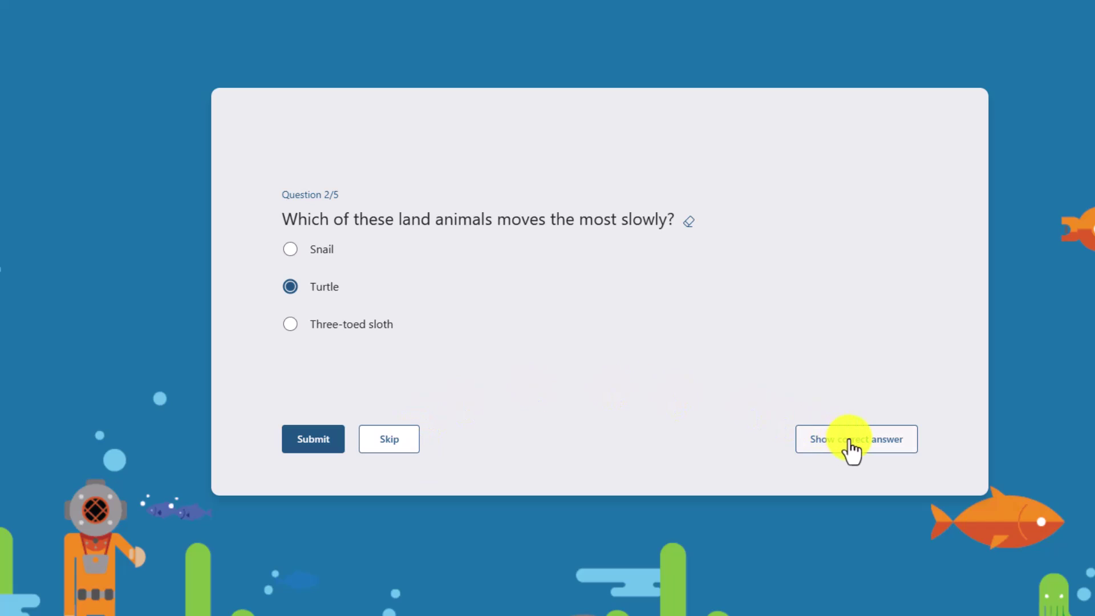
{"action": "left_click", "coordinate": [292, 251]}
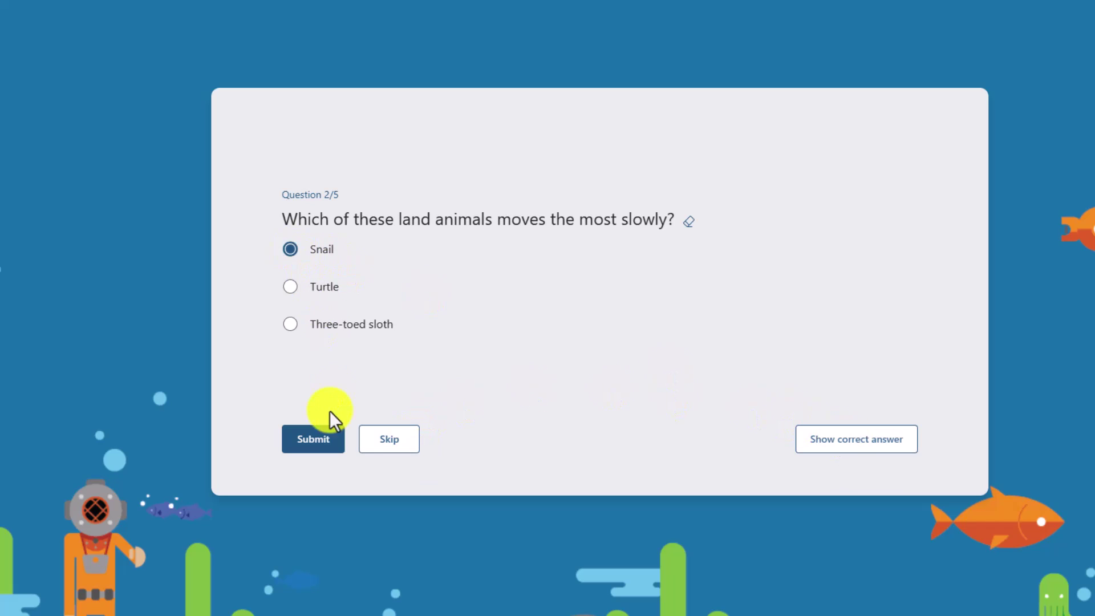
{"action": "left_click", "coordinate": [314, 440]}
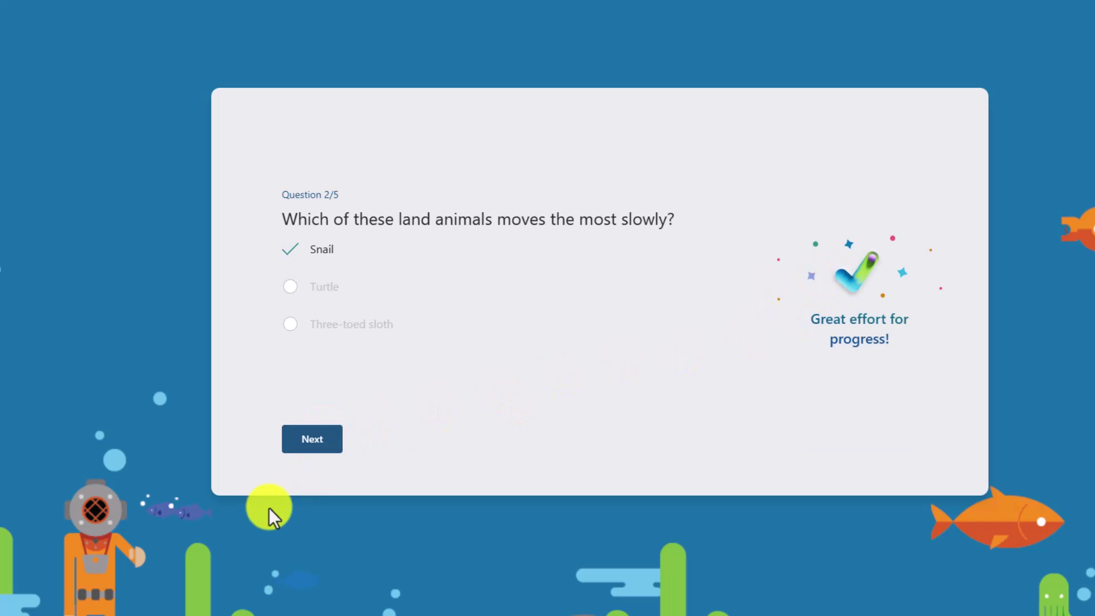
{"action": "left_click", "coordinate": [316, 442]}
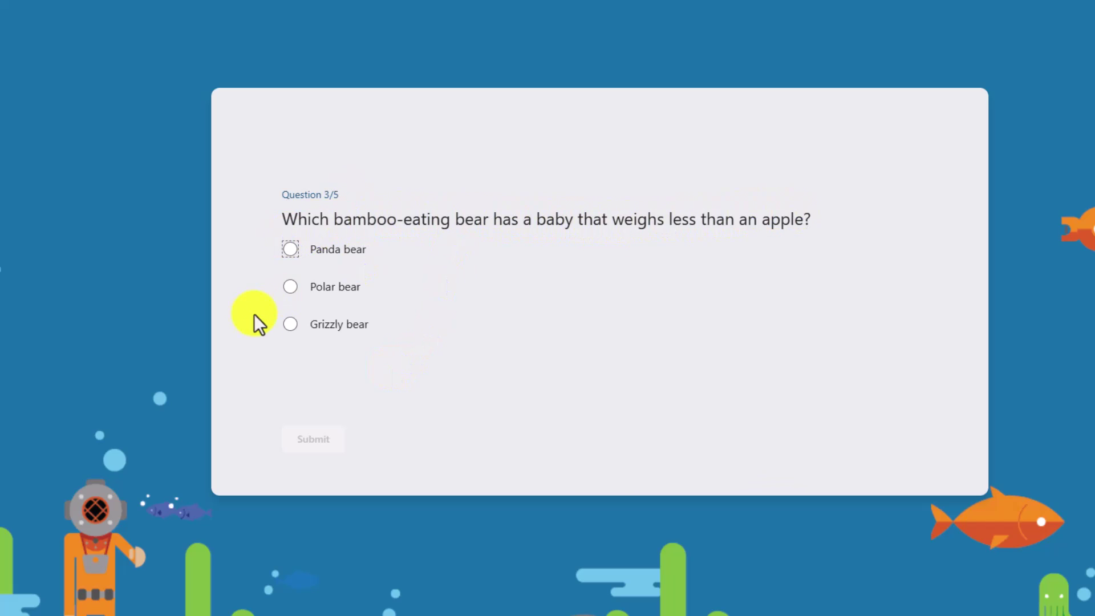
- Submit "Polar bear" for the bamboo-eating bear question and reveal the correct answer
{"action": "left_click", "coordinate": [290, 288]}
{"action": "left_click", "coordinate": [319, 441]}
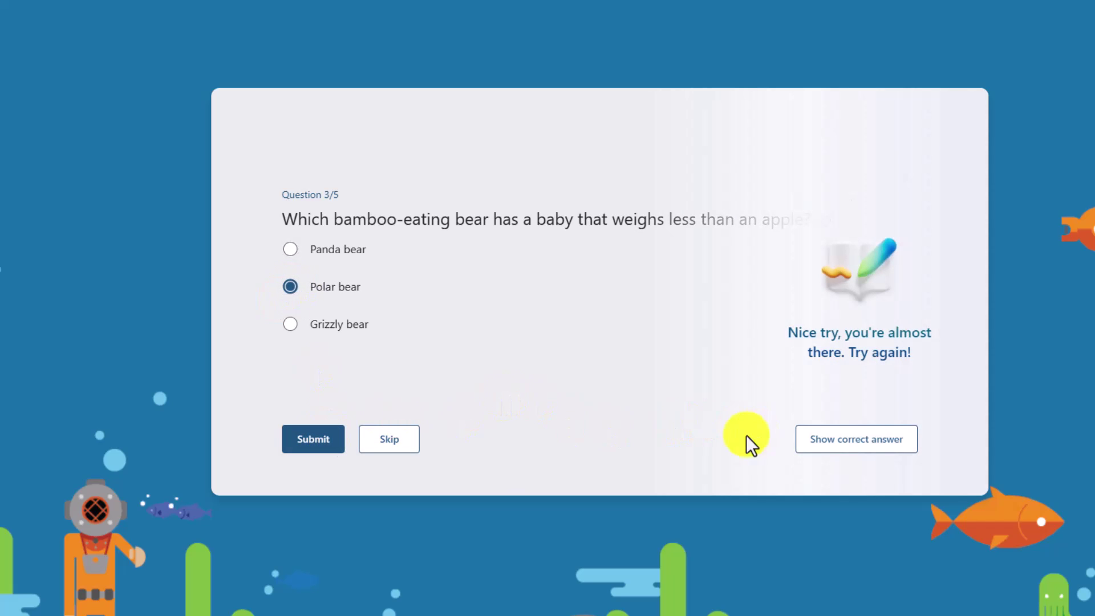
{"action": "left_click", "coordinate": [850, 438]}
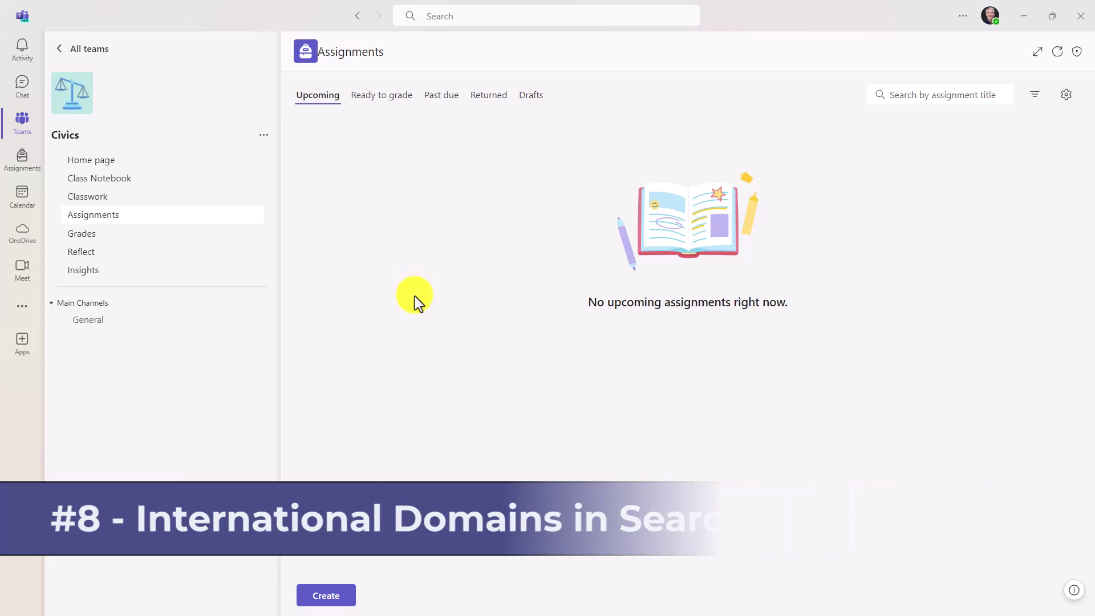
- Create a new assignment in the Civics class and add Search Progress to it
{"action": "left_click", "coordinate": [334, 595]}
{"action": "left_click", "coordinate": [361, 482]}
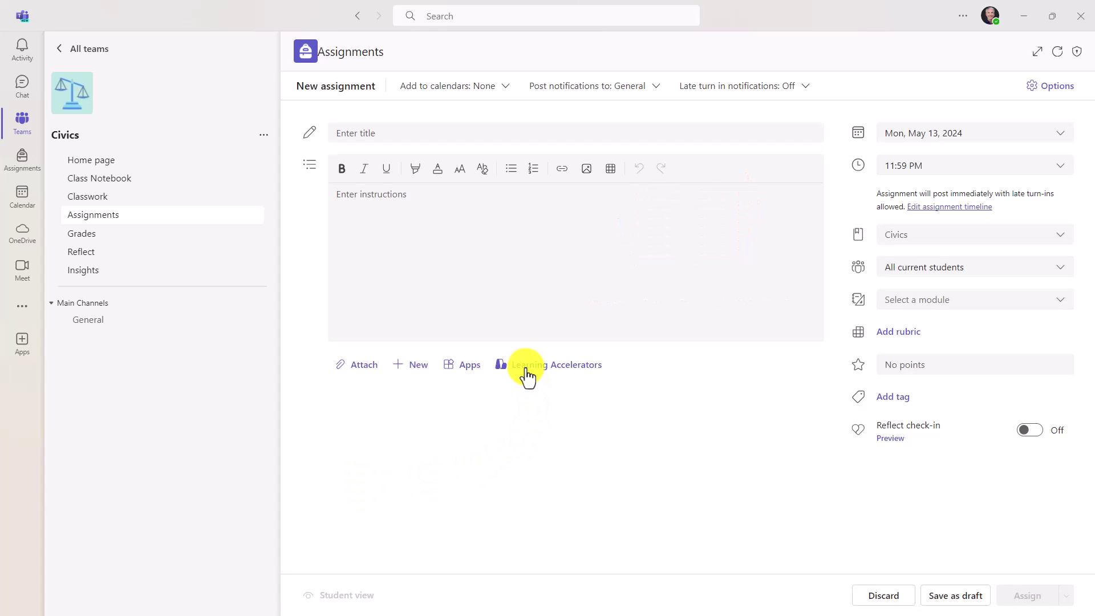
{"action": "left_click", "coordinate": [526, 370]}
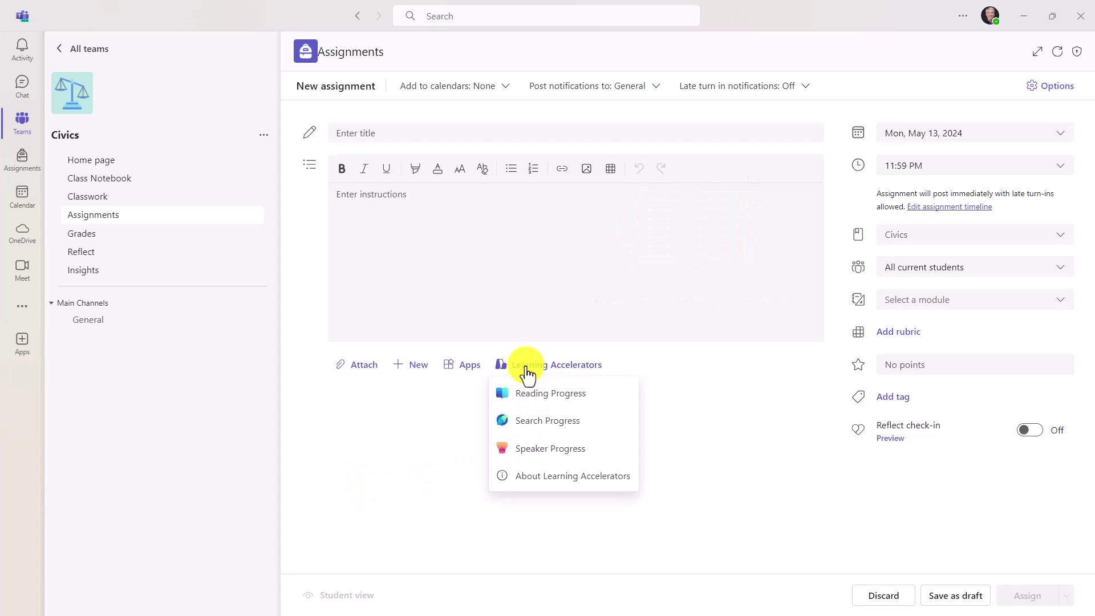
{"action": "left_click", "coordinate": [596, 426]}
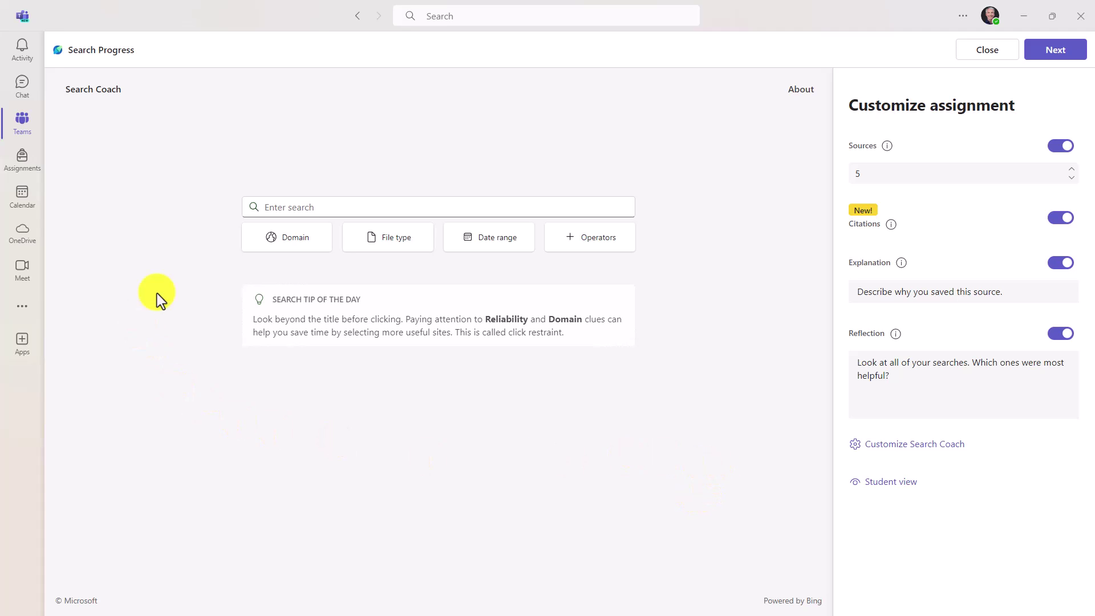
- From the Domain filter's class settings, add the institutional domain .ac.uk with the description "UK Academic institutions"
{"action": "left_click", "coordinate": [290, 244]}
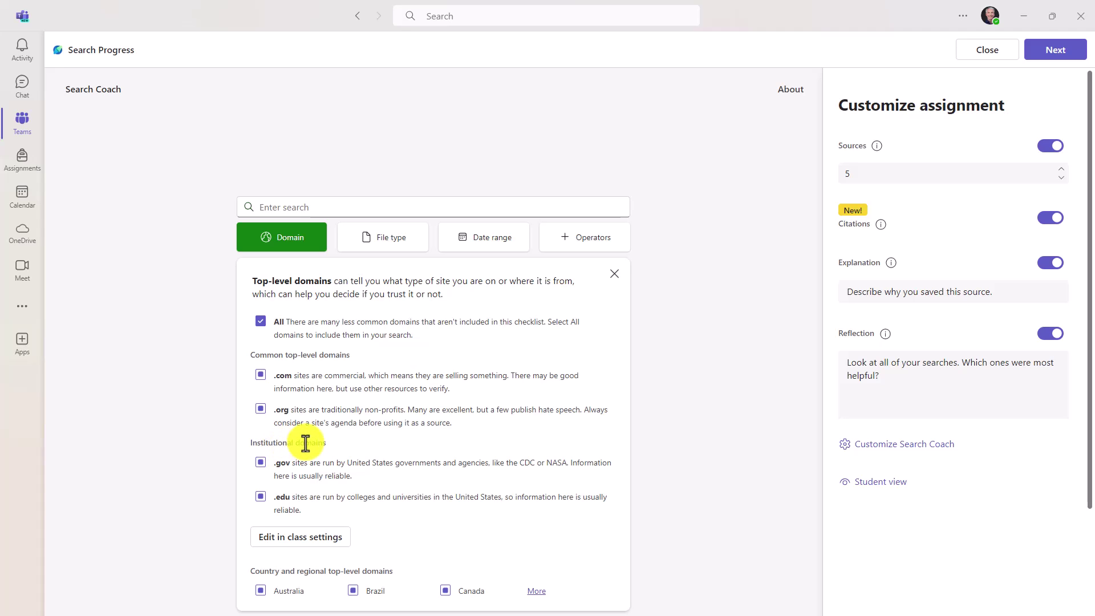
{"action": "left_click", "coordinate": [284, 543]}
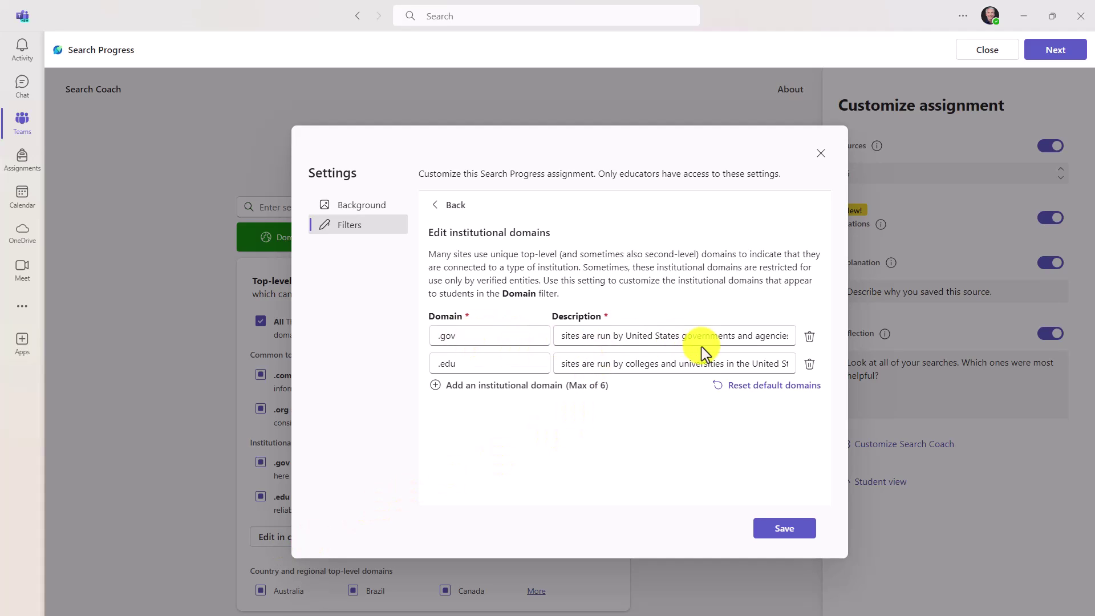
{"action": "left_click", "coordinate": [506, 393]}
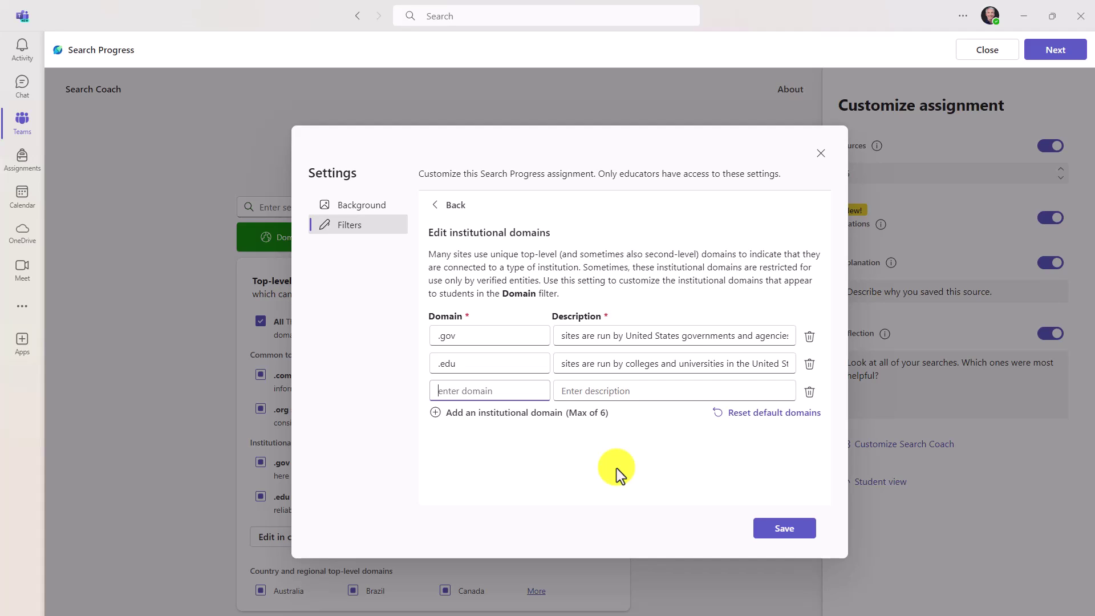
{"action": "type", "text": ".ac.uk"}
{"action": "left_click", "coordinate": [616, 391]}
{"action": "key", "text": "super+v"}
{"action": "key", "text": "Return"}
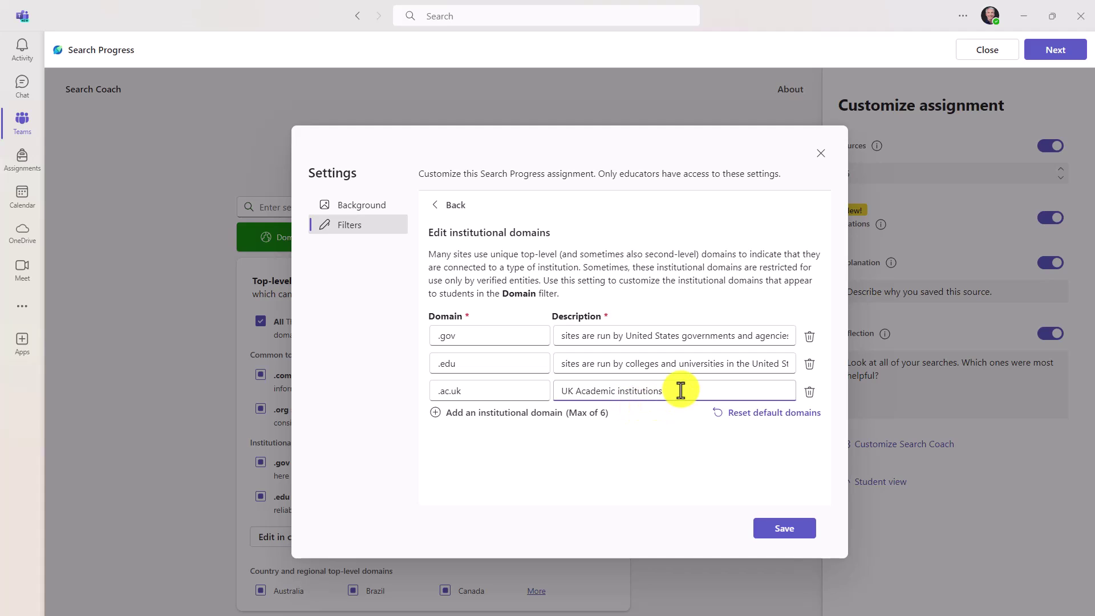
- Remove the .gov and .edu institutional domains, apply the settings, and close the Domain filter
{"action": "left_click", "coordinate": [810, 335]}
{"action": "left_click", "coordinate": [808, 372]}
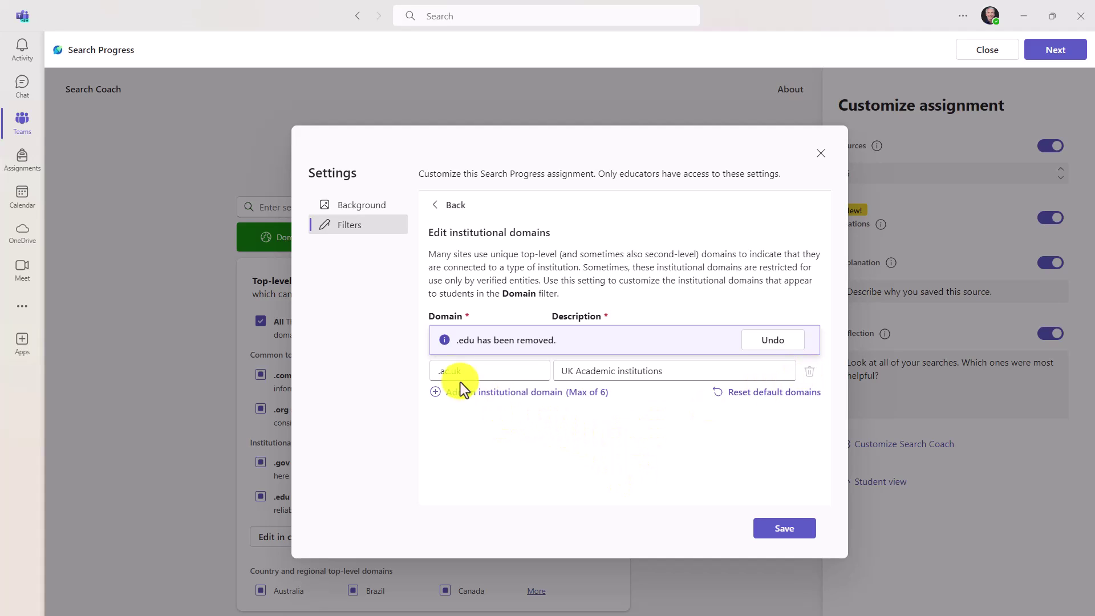
{"action": "left_click", "coordinate": [781, 533]}
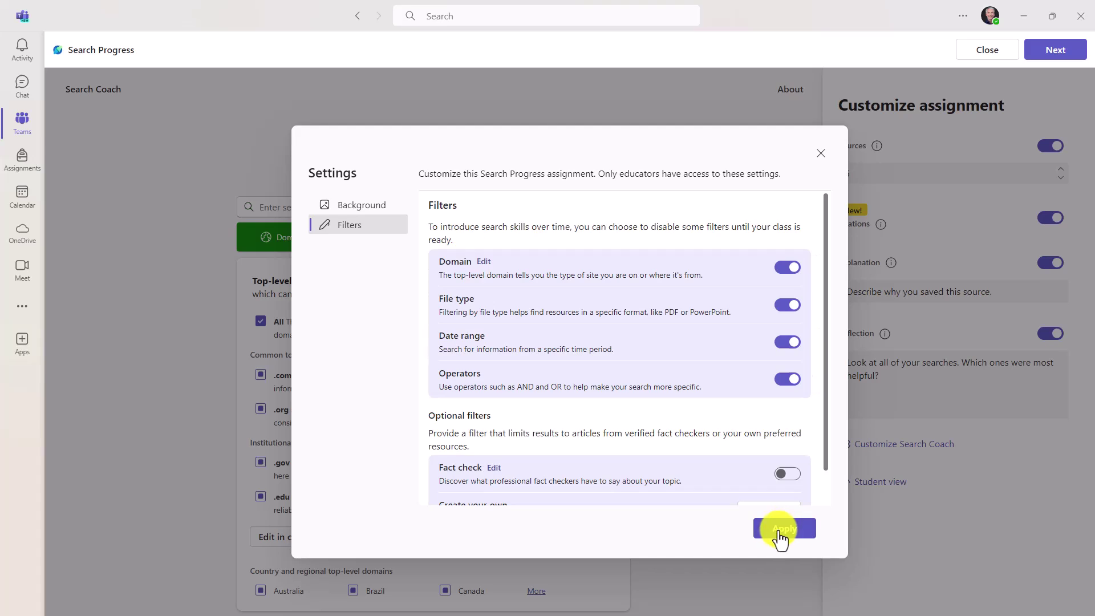
{"action": "left_click", "coordinate": [792, 531]}
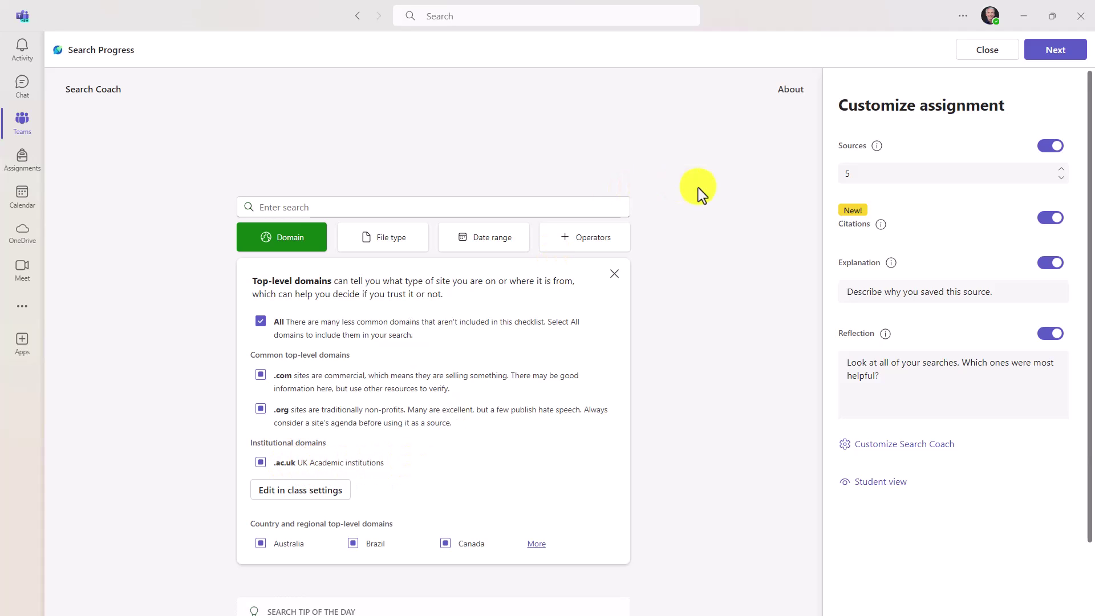
{"action": "left_click", "coordinate": [613, 275]}
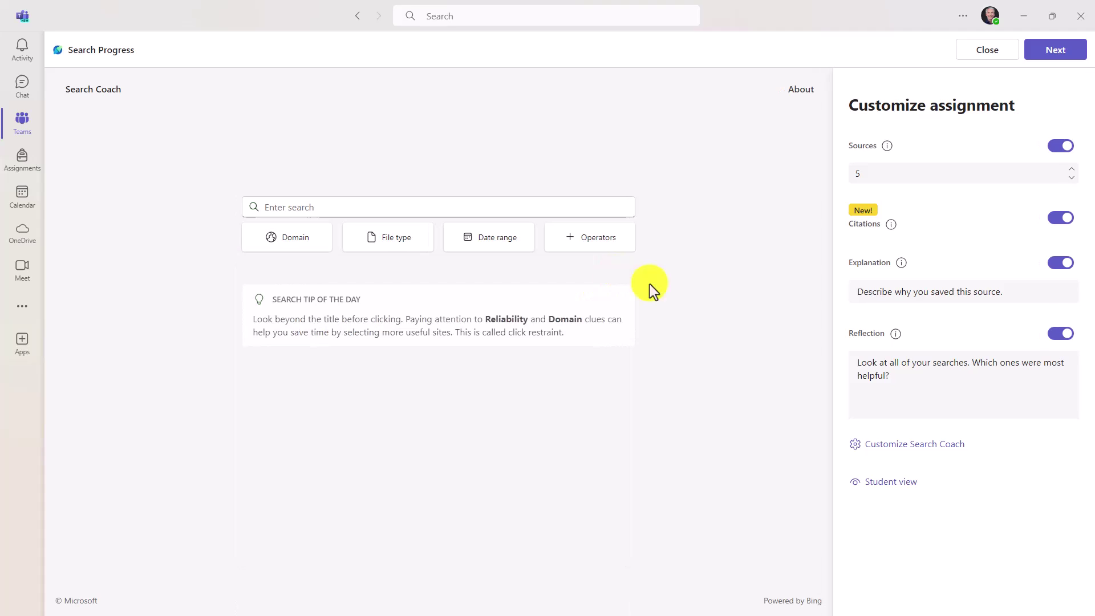
- Preview the student view, limit the domain to .ac.uk, search for "Oxford research on cancer", and review the results
{"action": "left_click", "coordinate": [907, 483]}
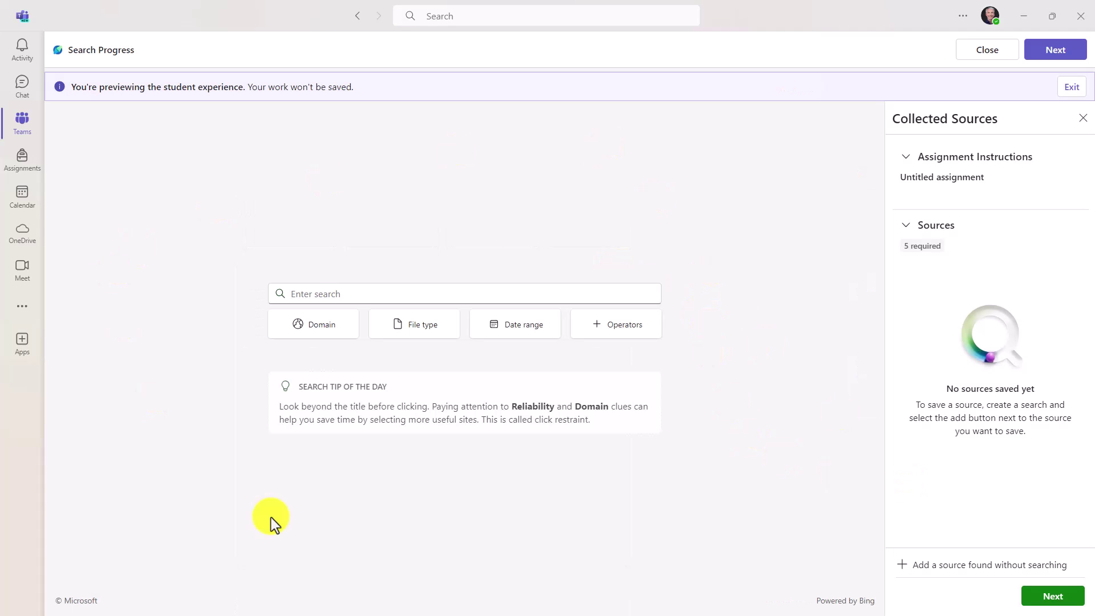
{"action": "left_click", "coordinate": [317, 328]}
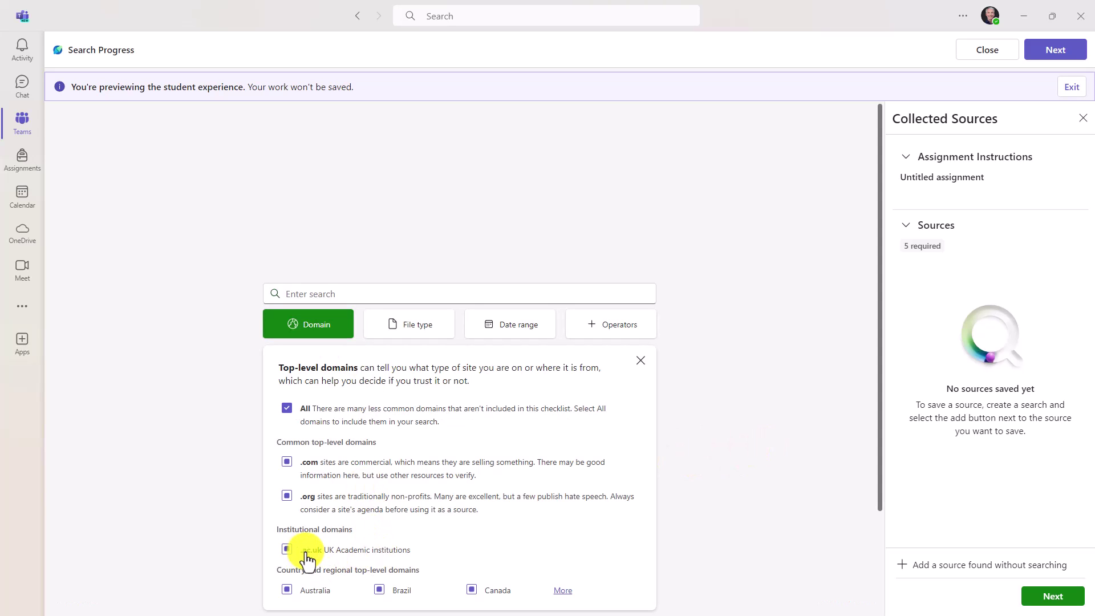
{"action": "left_click", "coordinate": [287, 550]}
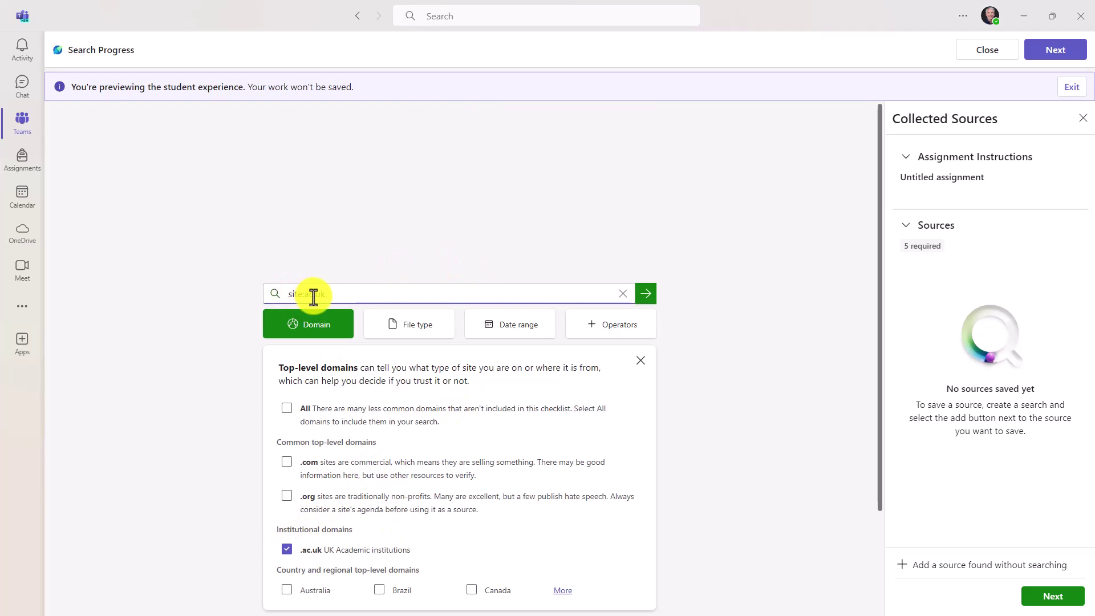
{"action": "left_click", "coordinate": [286, 294]}
{"action": "type", "text": "Oxford research on cancer"}
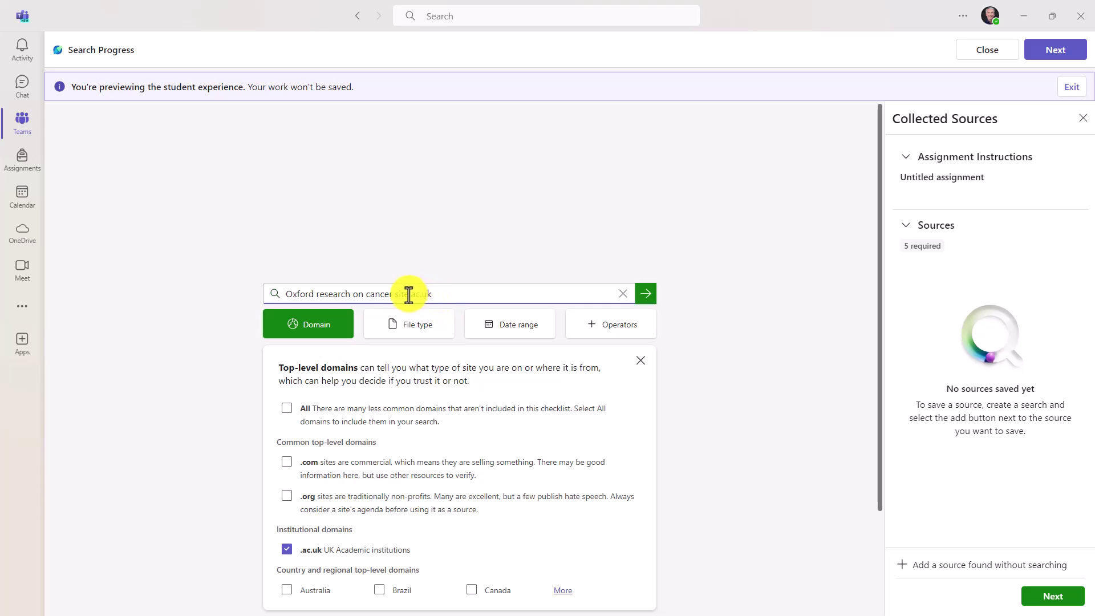
{"action": "left_click", "coordinate": [645, 295]}
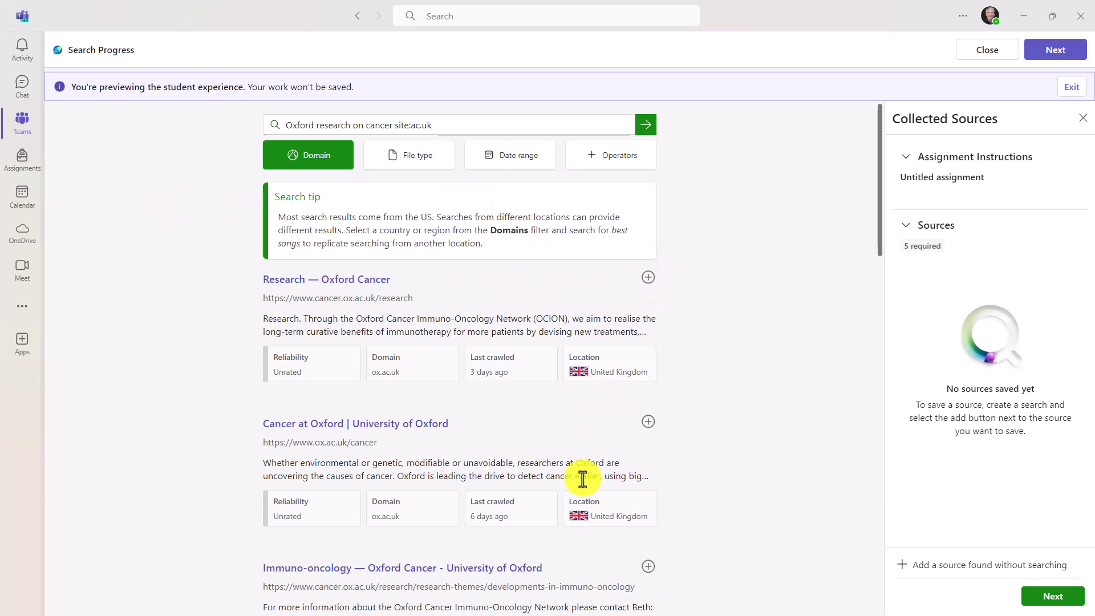
{"action": "scroll", "coordinate": [584, 485], "scroll_direction": "down", "scroll_amount": 7}
{"action": "scroll", "coordinate": [587, 428], "scroll_direction": "up", "scroll_amount": 5}
{"action": "scroll", "coordinate": [597, 354], "scroll_direction": "up", "scroll_amount": 2}
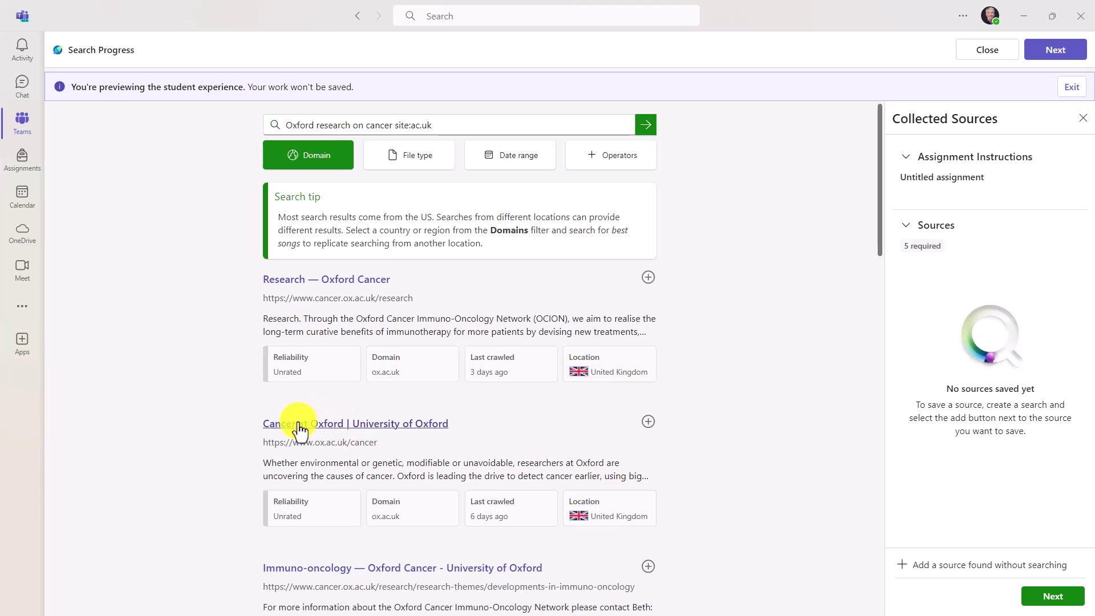
{"action": "scroll", "coordinate": [462, 416], "scroll_direction": "down", "scroll_amount": 7}
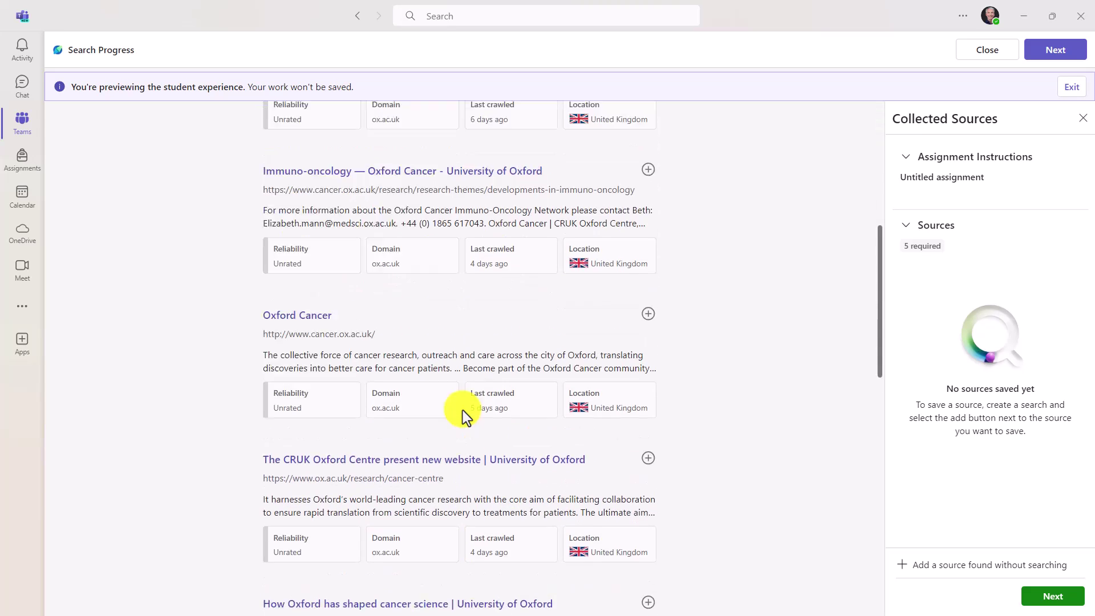
{"action": "scroll", "coordinate": [463, 410], "scroll_direction": "up", "scroll_amount": 8}
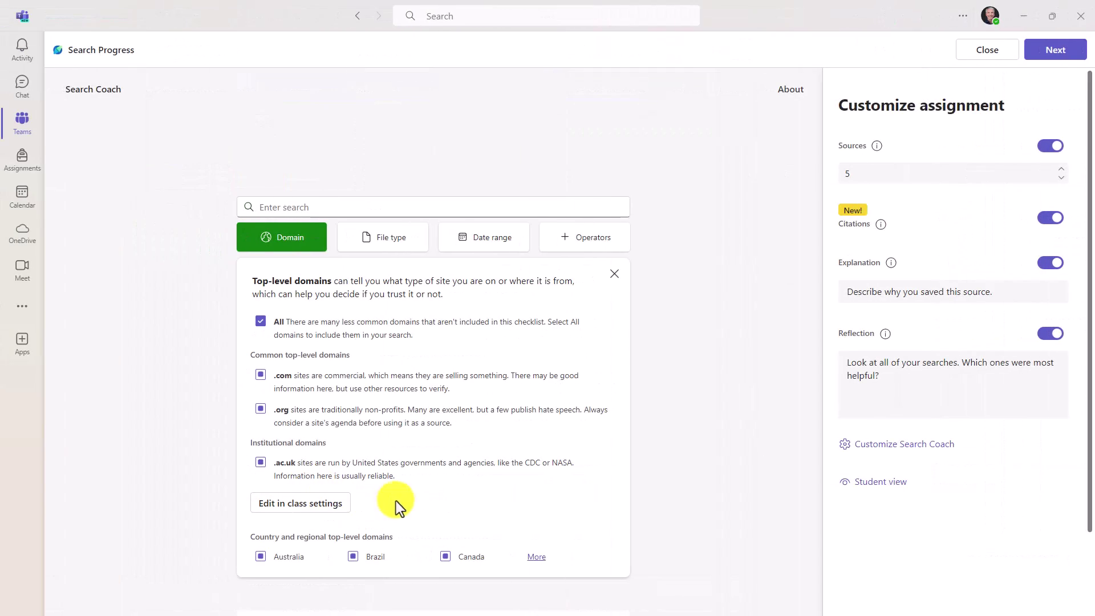
- Expand the country and regional domains in the Domain filter and browse the linked Country Codes reference page
{"action": "scroll", "coordinate": [494, 447], "scroll_direction": "down", "scroll_amount": 2}
{"action": "left_click", "coordinate": [535, 459]}
{"action": "scroll", "coordinate": [510, 388], "scroll_direction": "down", "scroll_amount": 4}
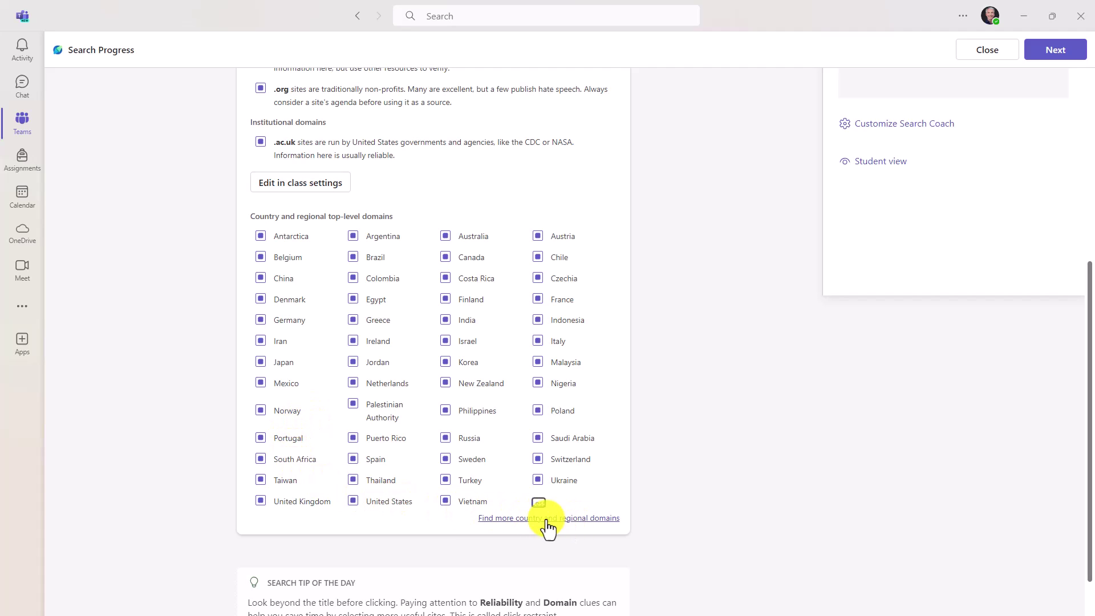
{"action": "left_click", "coordinate": [591, 519]}
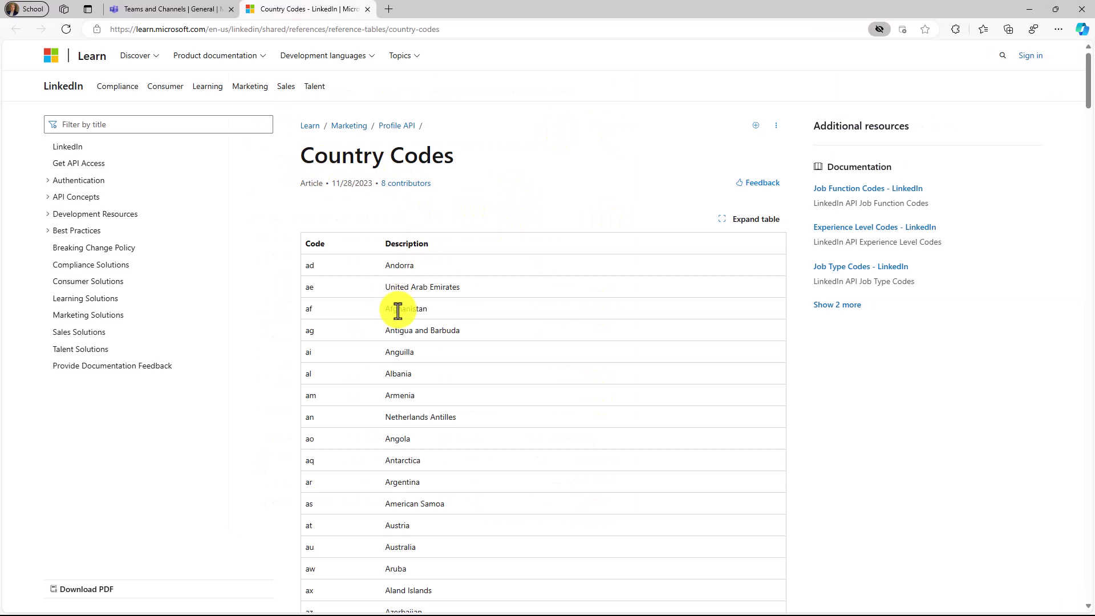
{"action": "scroll", "coordinate": [415, 337], "scroll_direction": "down", "scroll_amount": 7}
{"action": "scroll", "coordinate": [420, 343], "scroll_direction": "up", "scroll_amount": 1}
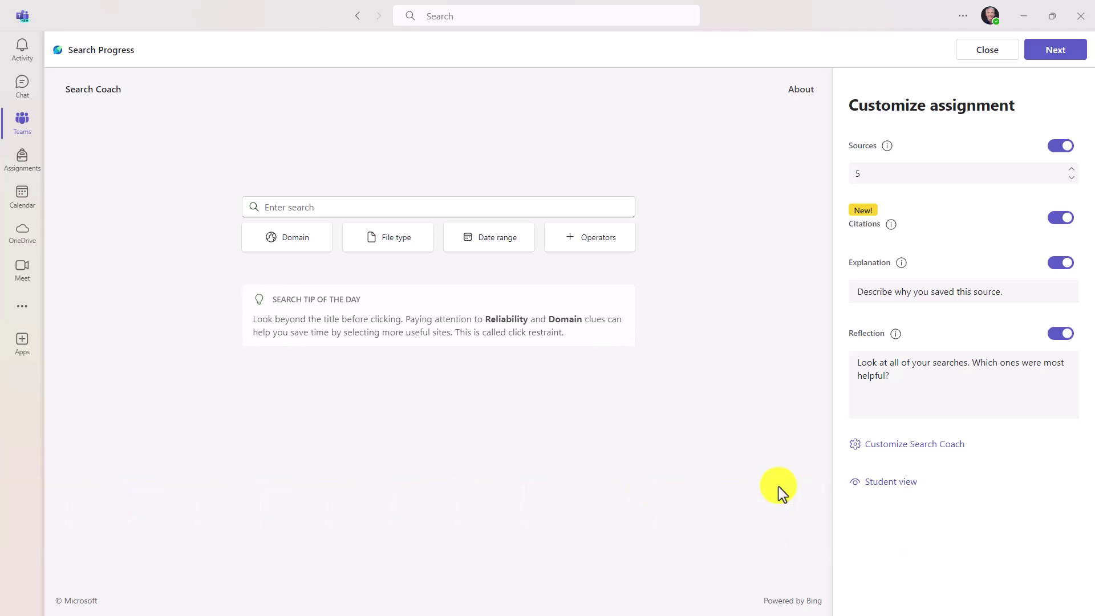
- Customize Search Coach with the pastel blue-sky dunes background, turn on Fact check, turn off Date range and Operators, and apply
{"action": "left_click", "coordinate": [909, 443]}
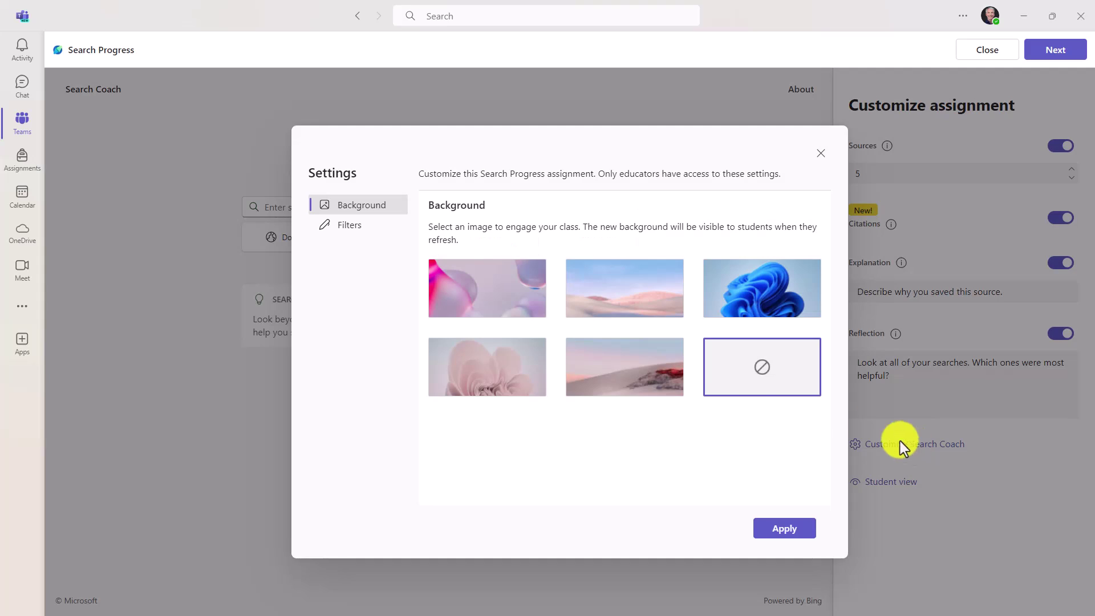
{"action": "left_click", "coordinate": [615, 299]}
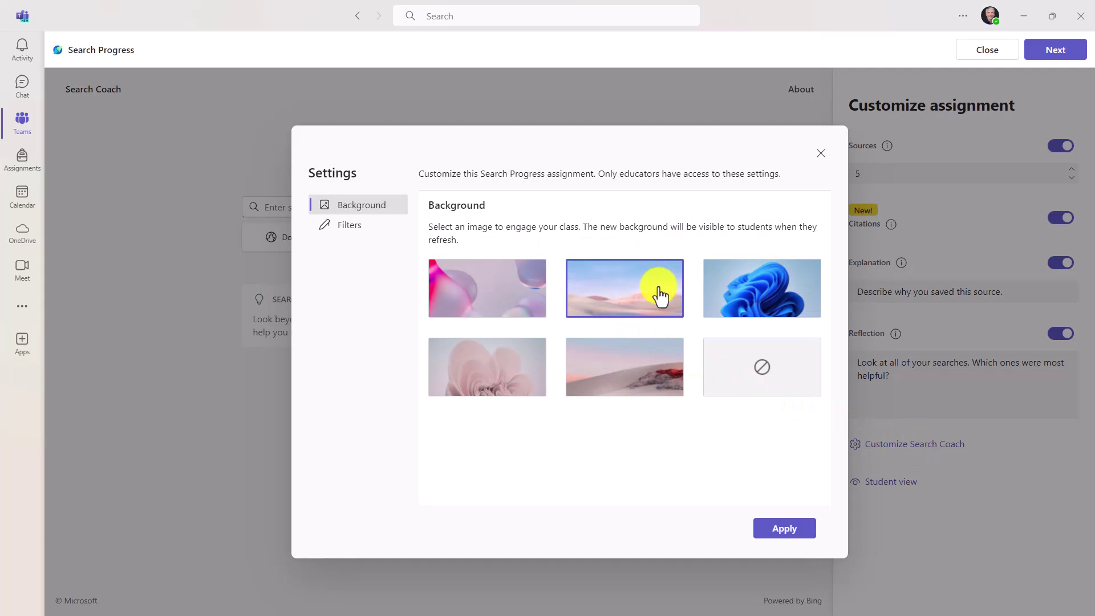
{"action": "left_click", "coordinate": [349, 227]}
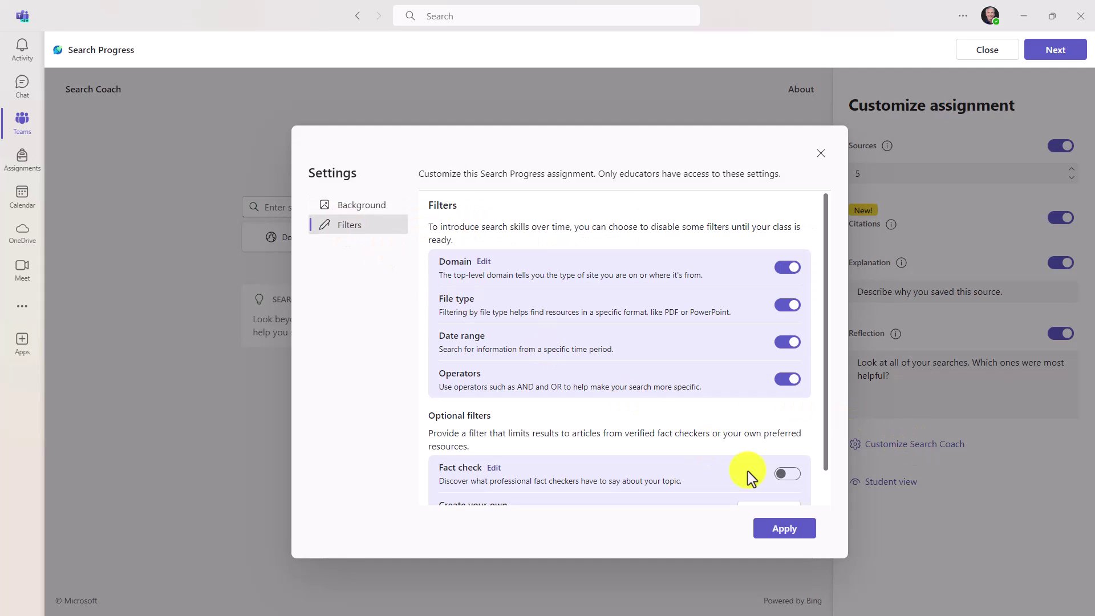
{"action": "left_click", "coordinate": [790, 474]}
{"action": "left_click", "coordinate": [785, 386]}
{"action": "left_click", "coordinate": [782, 381]}
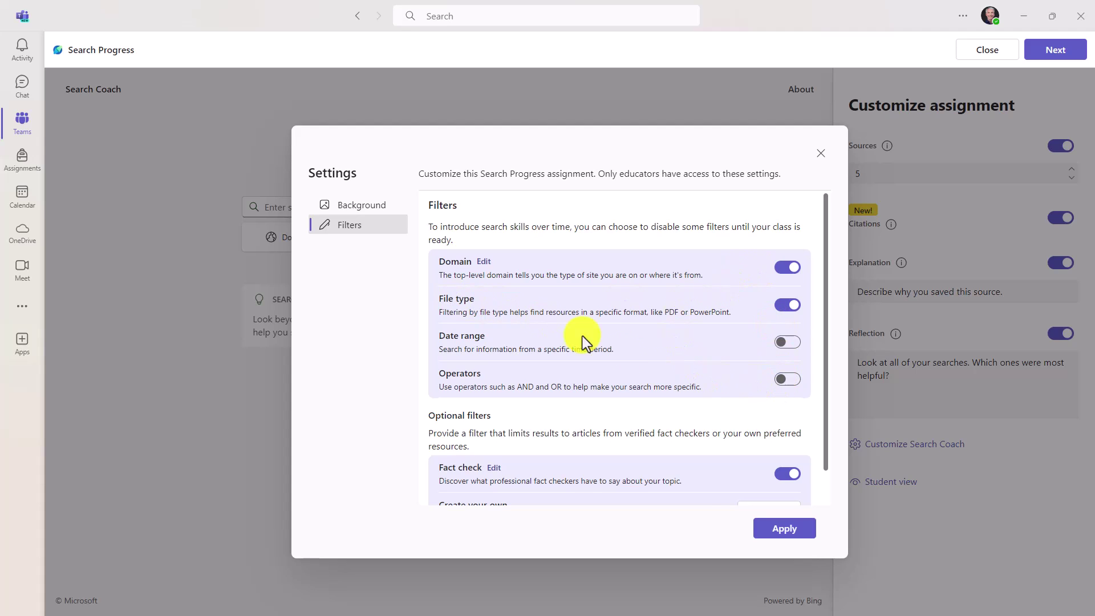
{"action": "left_click", "coordinate": [782, 530]}
- Review the sites offered by the Fact check filter in Search Coach and close it
{"action": "mouse_move", "coordinate": [512, 244]}
{"action": "left_click", "coordinate": [610, 240]}
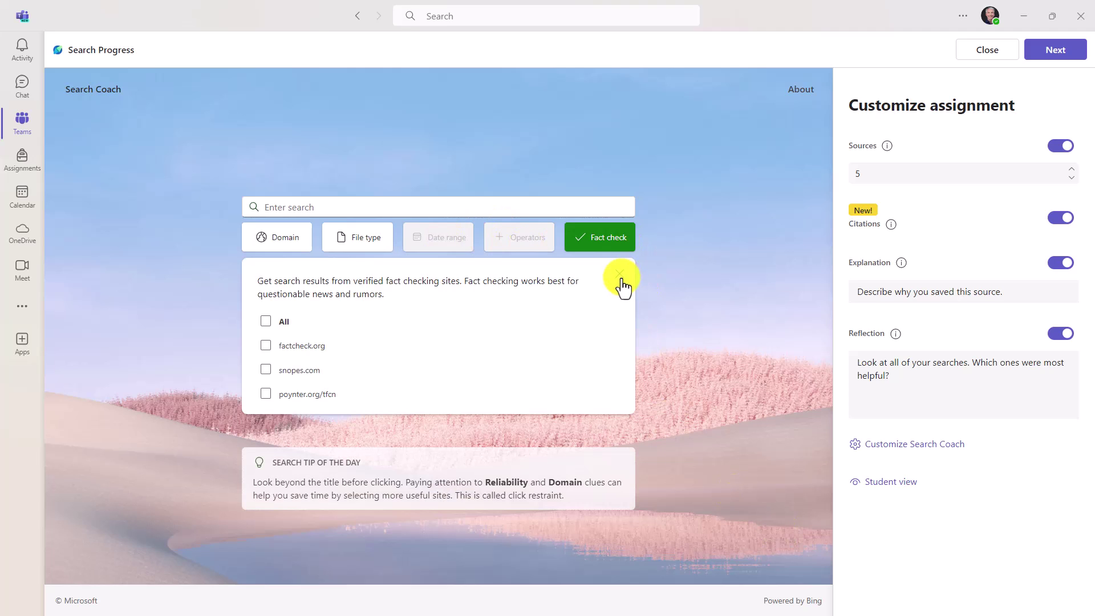
{"action": "left_click", "coordinate": [621, 275]}
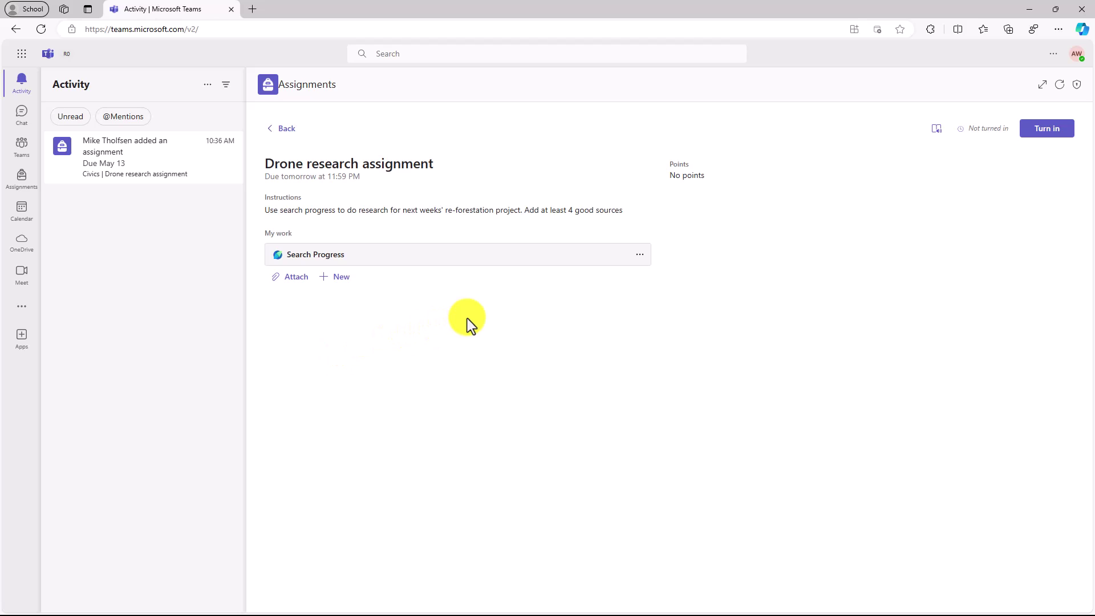
- In the student's Drone research assignment, open Search Progress, skim the "Powered by rain" seed carrier article, and return to the results
{"action": "left_click", "coordinate": [332, 255]}
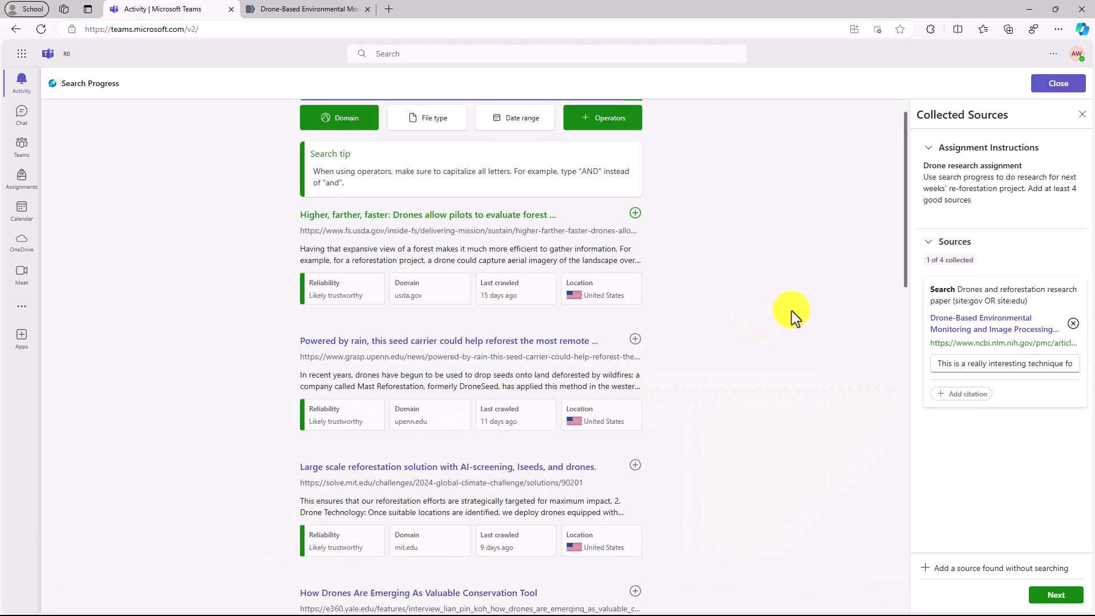
{"action": "scroll", "coordinate": [787, 312], "scroll_direction": "down", "scroll_amount": 1}
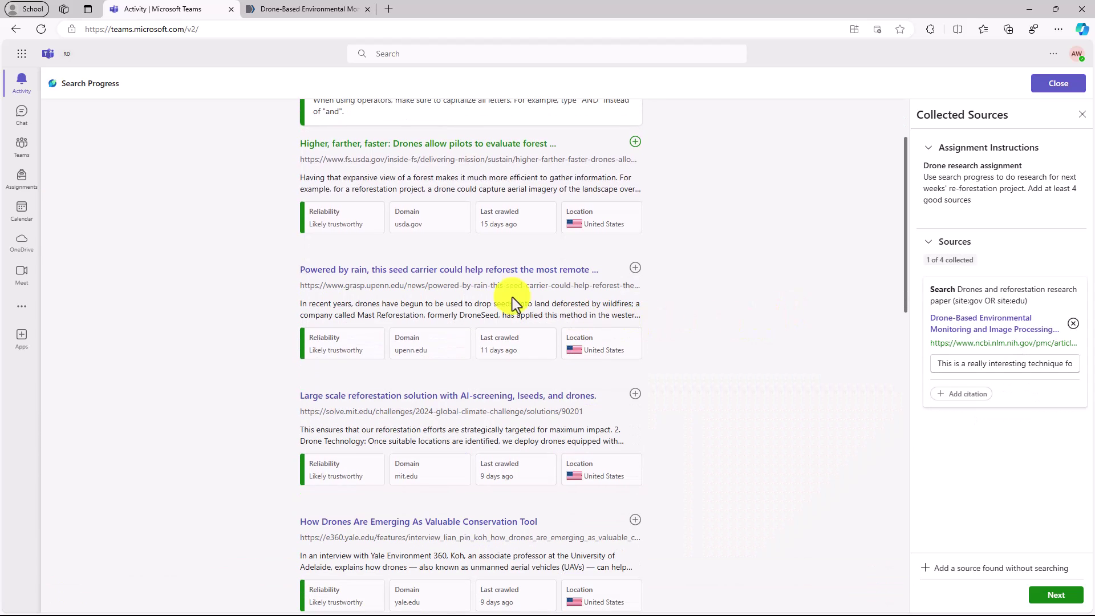
{"action": "left_click", "coordinate": [411, 274]}
{"action": "scroll", "coordinate": [532, 406], "scroll_direction": "down", "scroll_amount": 5}
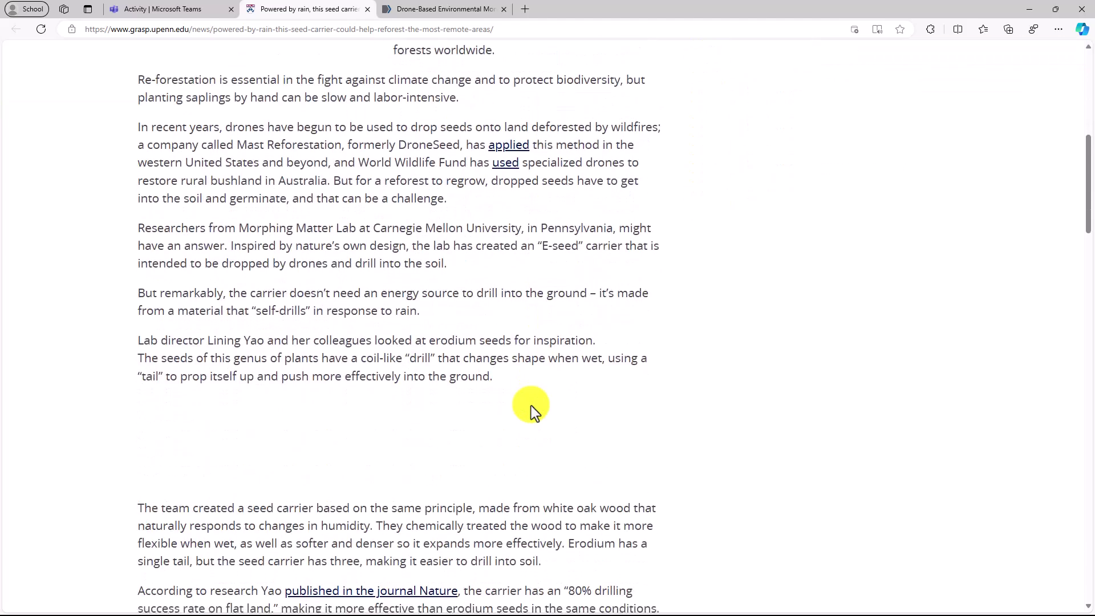
{"action": "scroll", "coordinate": [532, 406], "scroll_direction": "down", "scroll_amount": 2}
{"action": "scroll", "coordinate": [532, 406], "scroll_direction": "up", "scroll_amount": 6}
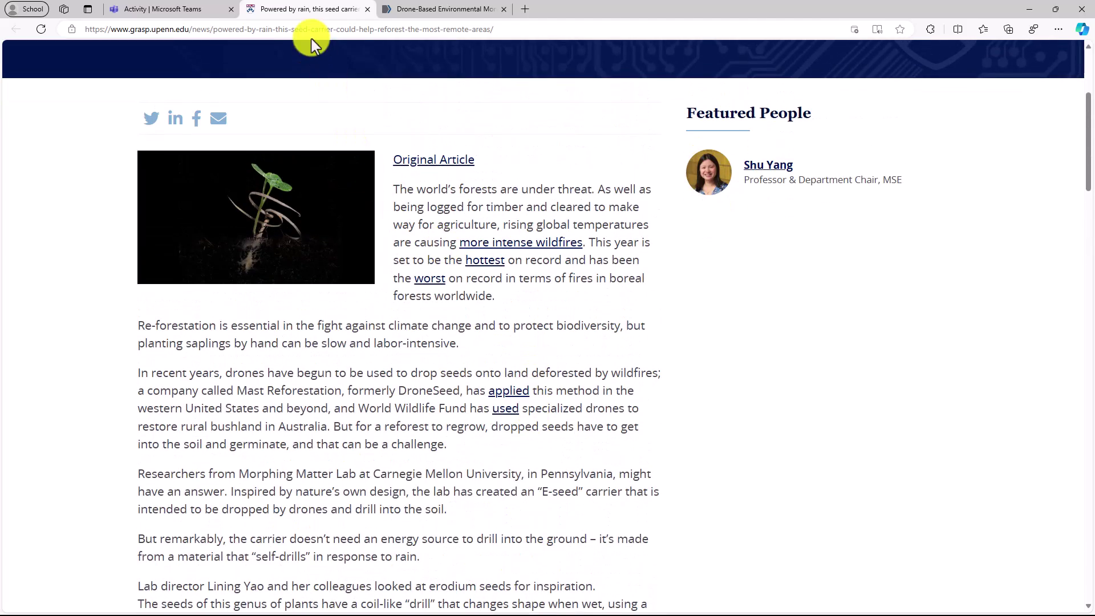
{"action": "left_click", "coordinate": [175, 12]}
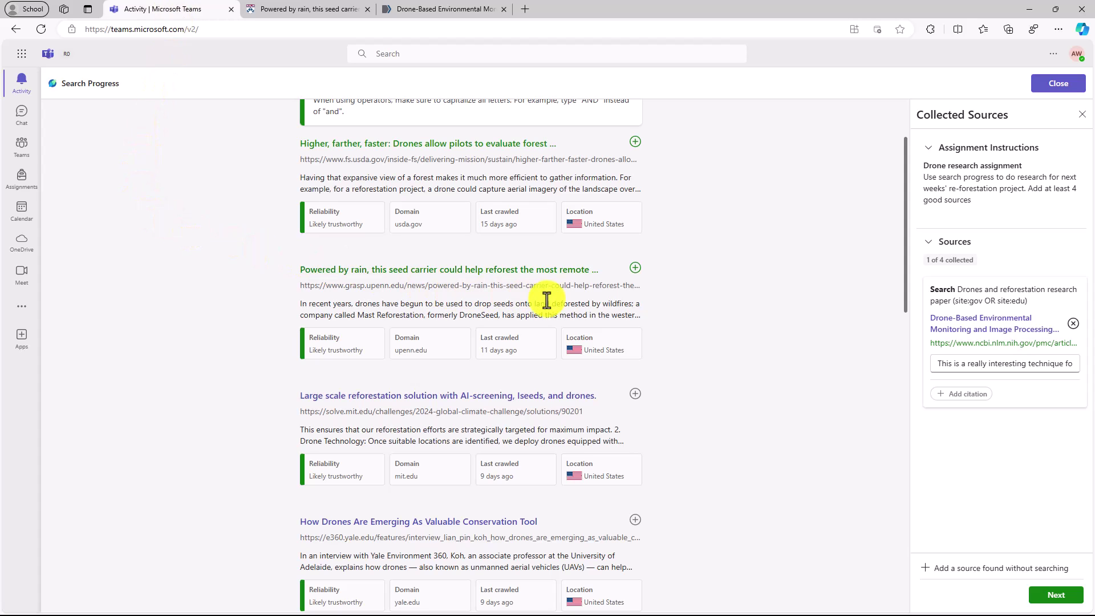
- Save the "Powered by rain" seed carrier article as a source with the note "Innovative way for drones to be used"
{"action": "left_click", "coordinate": [635, 268]}
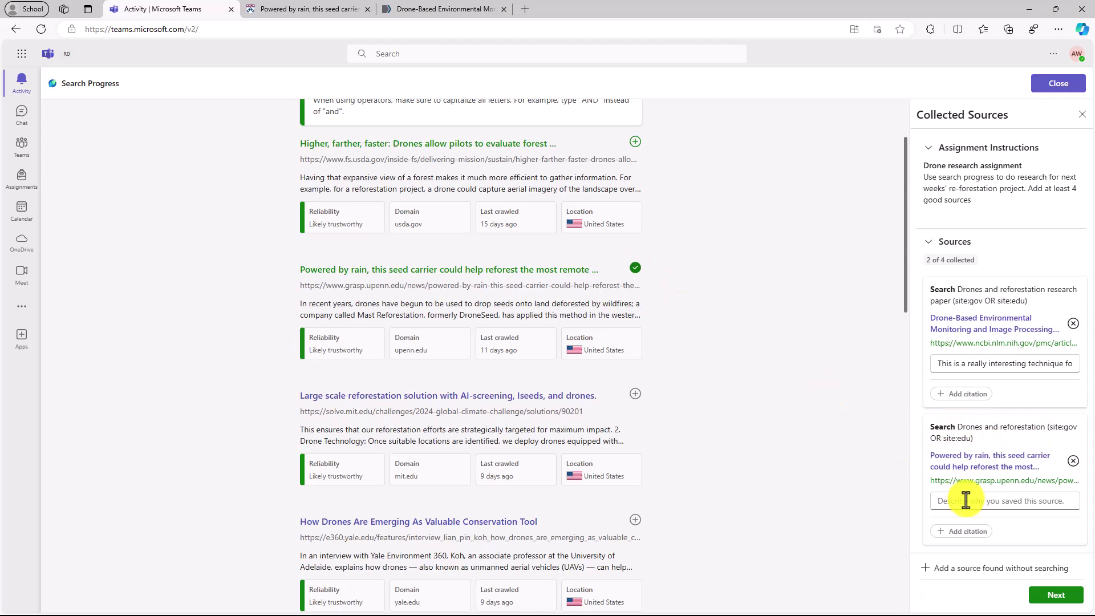
{"action": "left_click", "coordinate": [1027, 505]}
{"action": "type", "text": "Innovative way for drones to be used"}
- Add a News article citation to the seed carrier source with its author, article title, date Dec 18 2023 and site name Penn Engineering
{"action": "left_click", "coordinate": [965, 535]}
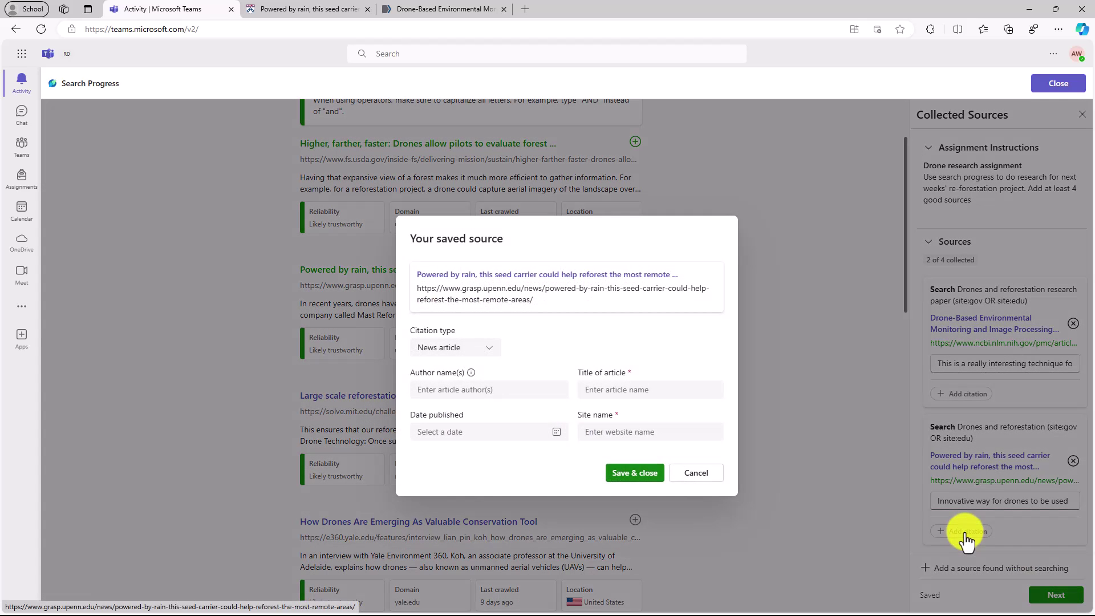
{"action": "left_click", "coordinate": [475, 349]}
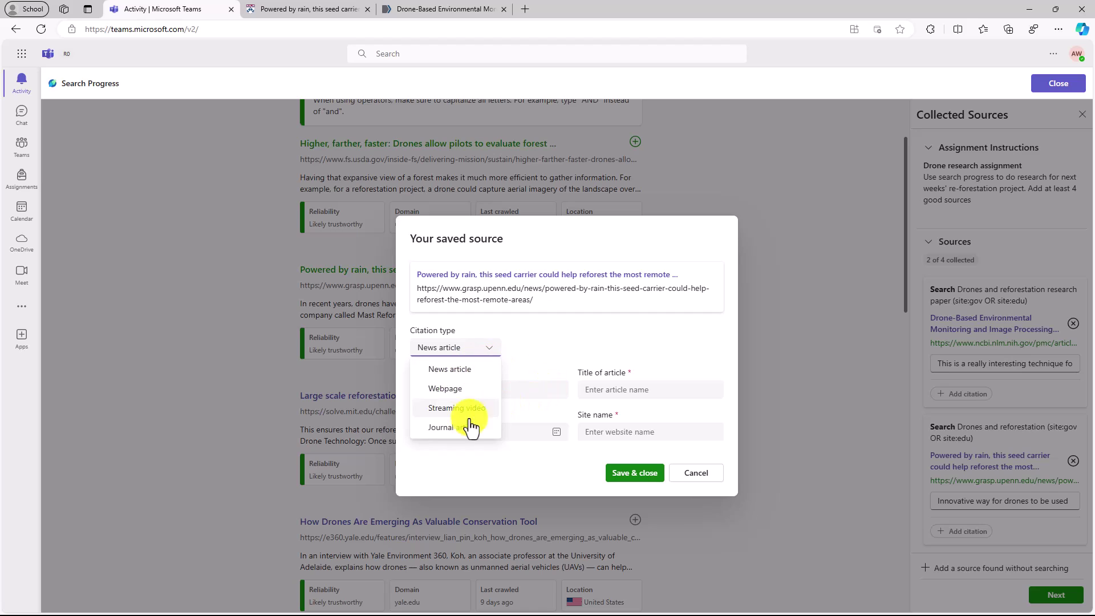
{"action": "left_click", "coordinate": [465, 370]}
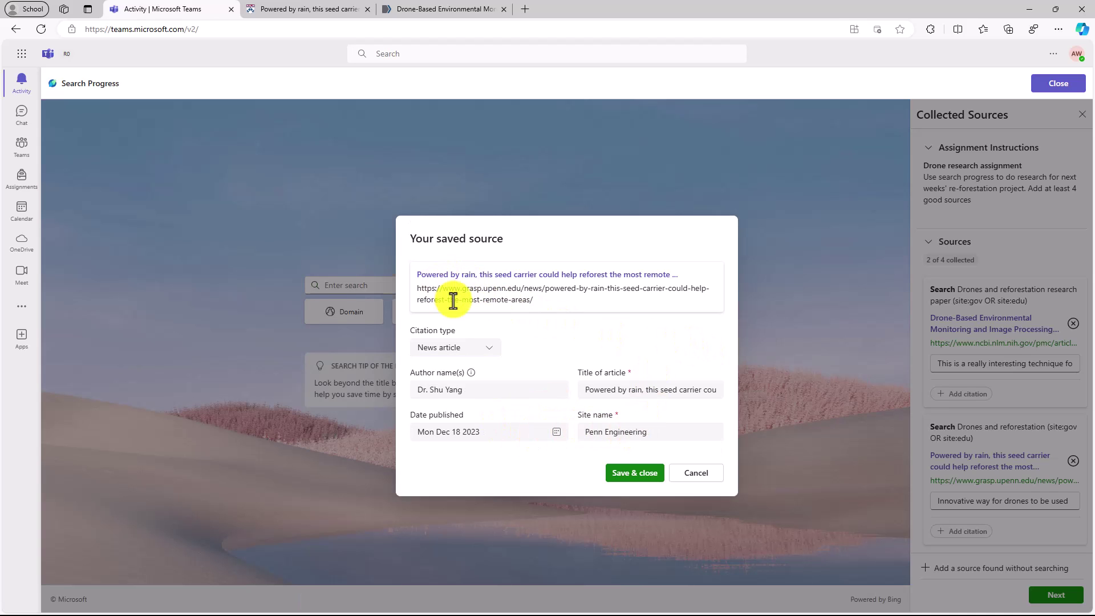
{"action": "left_click", "coordinate": [631, 476]}
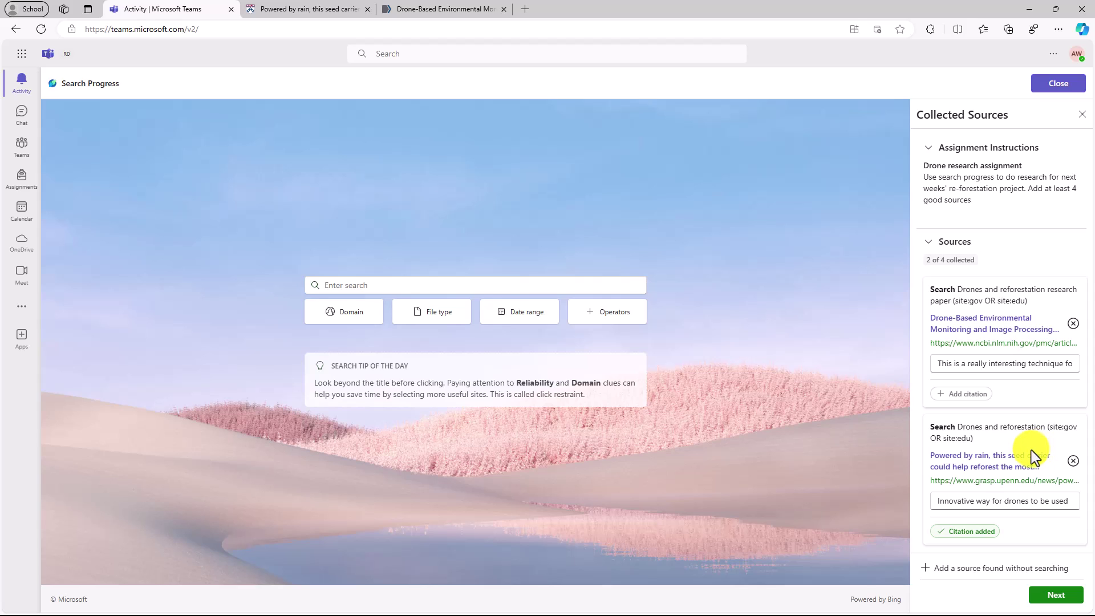
- Continue to the assignment summary and copy the collected sources both as citations and as a list of sources
{"action": "left_click", "coordinate": [1056, 595]}
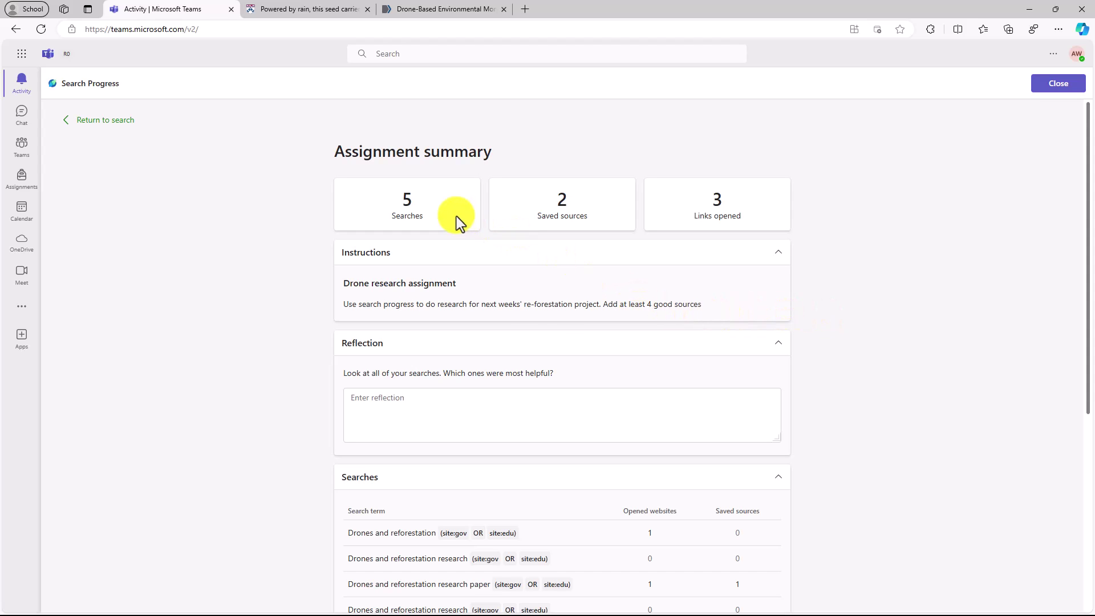
{"action": "scroll", "coordinate": [561, 322], "scroll_direction": "down", "scroll_amount": 5}
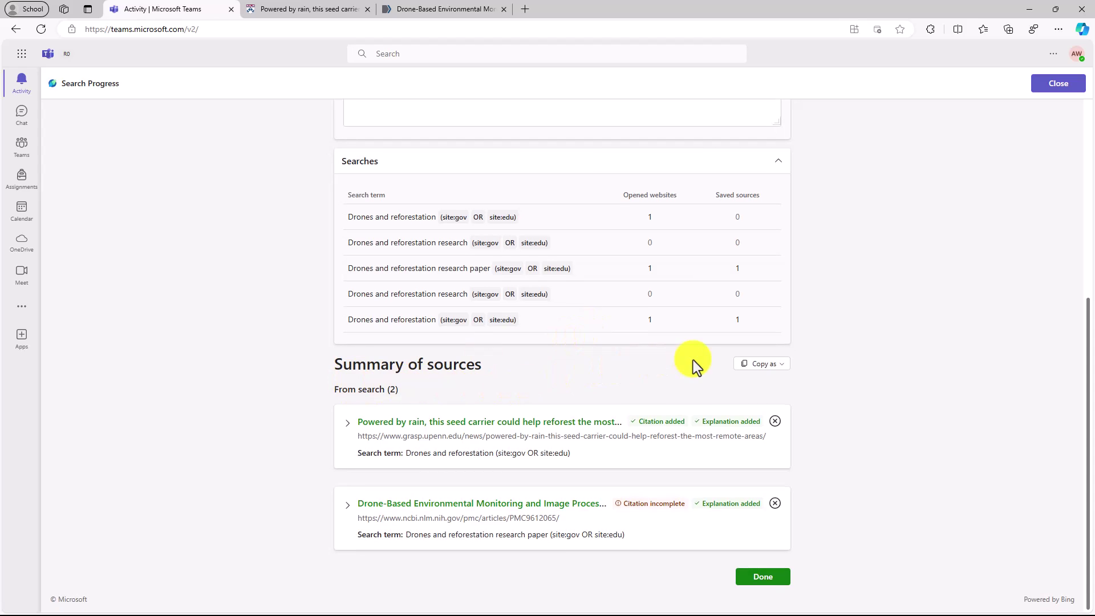
{"action": "left_click", "coordinate": [777, 370]}
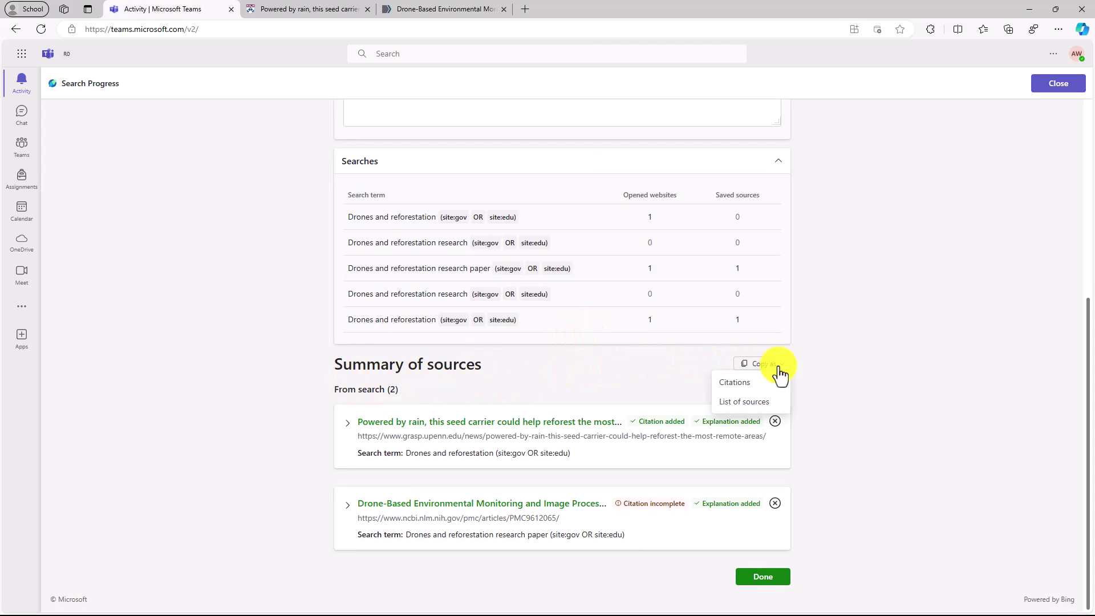
{"action": "left_click", "coordinate": [731, 383]}
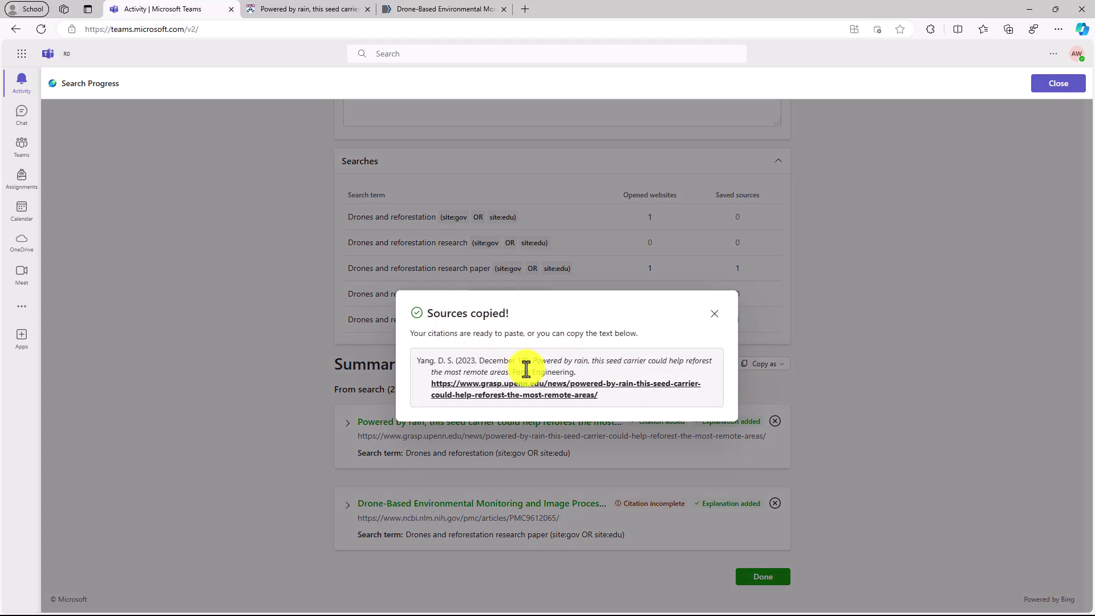
{"action": "left_click", "coordinate": [713, 315]}
{"action": "left_click", "coordinate": [768, 365]}
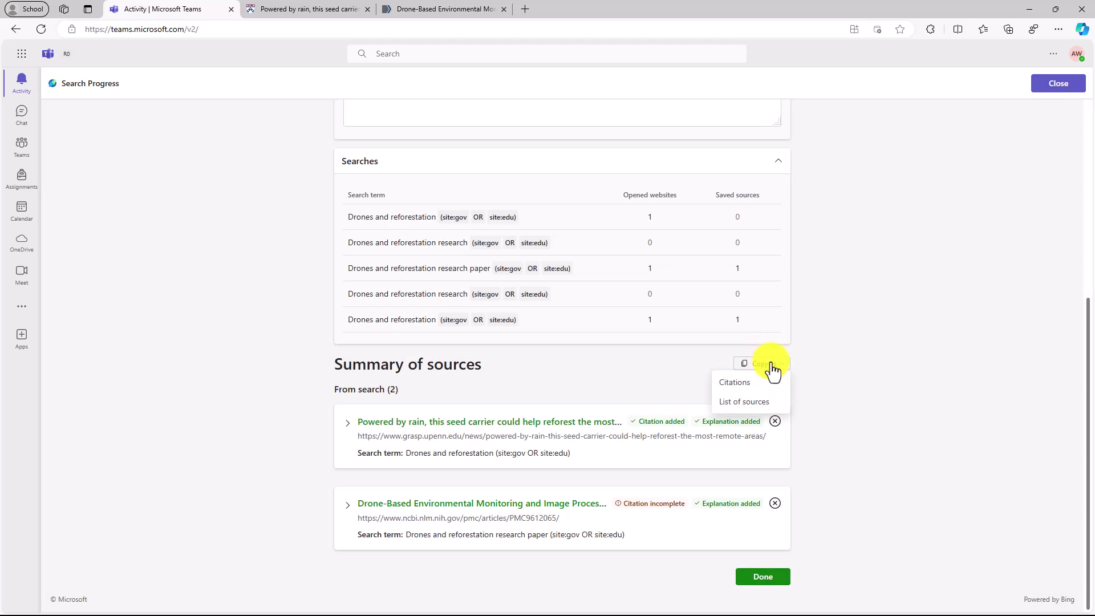
{"action": "left_click", "coordinate": [744, 401]}
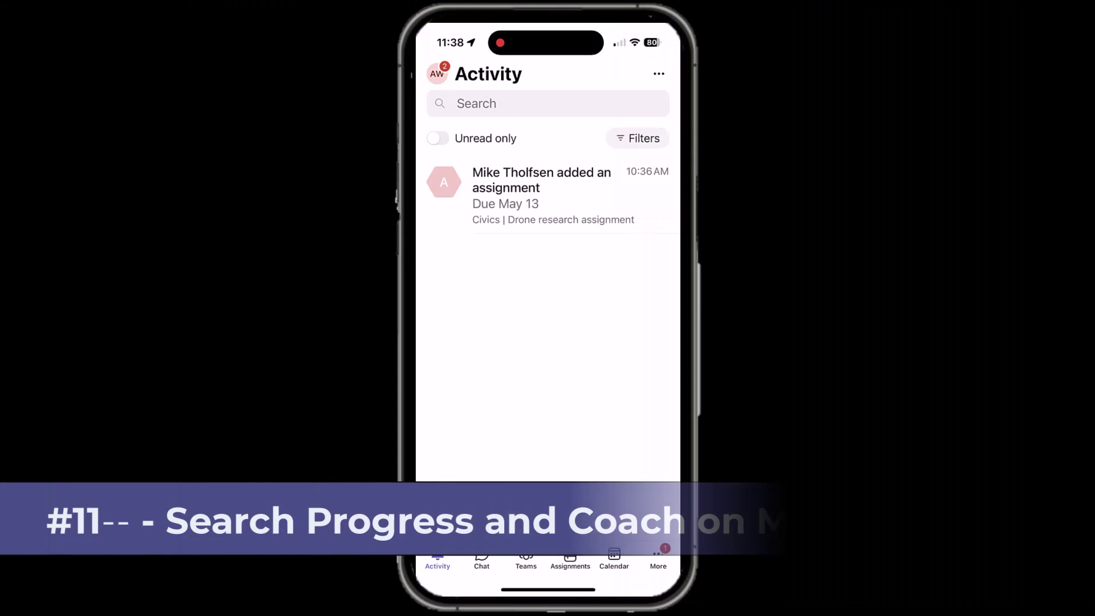
- In the Teams mobile app, open Search Progress in the Drone research assignment and restrict the domain to gov
{"action": "left_click", "coordinate": [542, 194]}
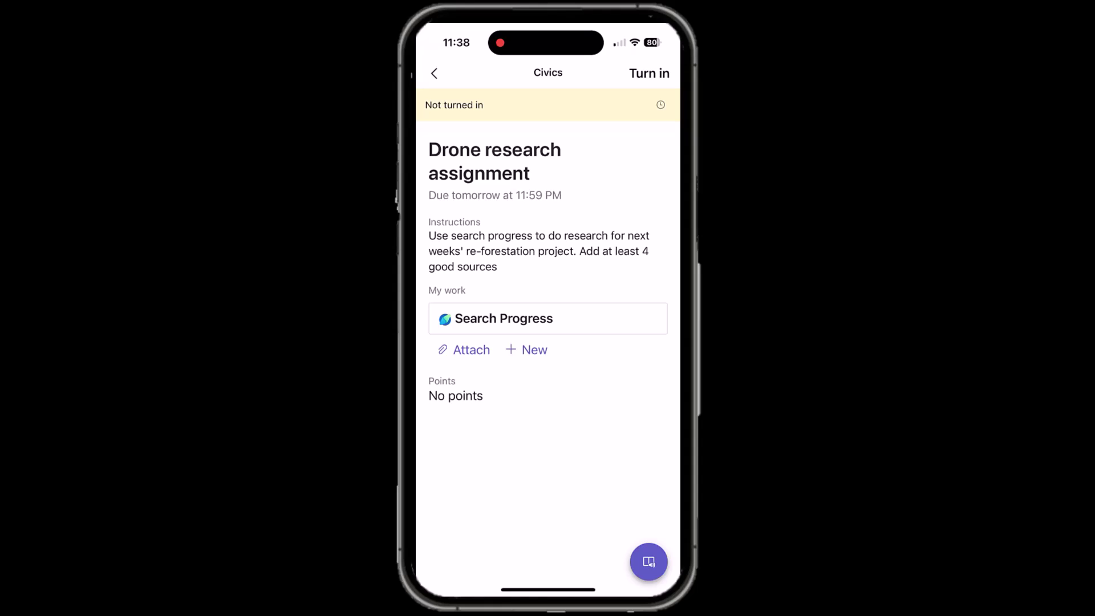
{"action": "left_click", "coordinate": [504, 318]}
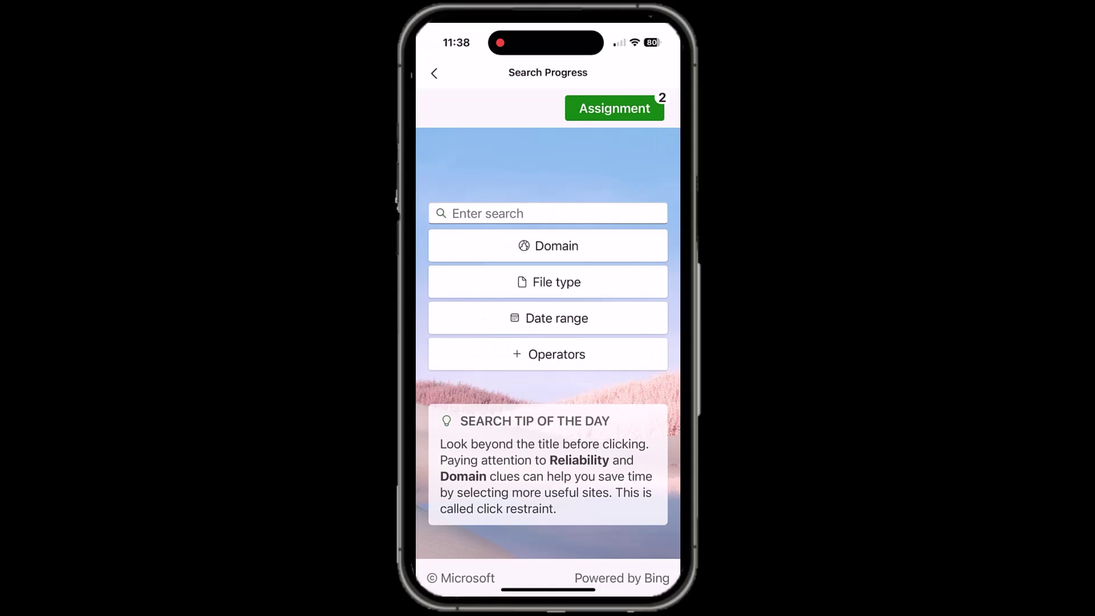
{"action": "left_click", "coordinate": [548, 246]}
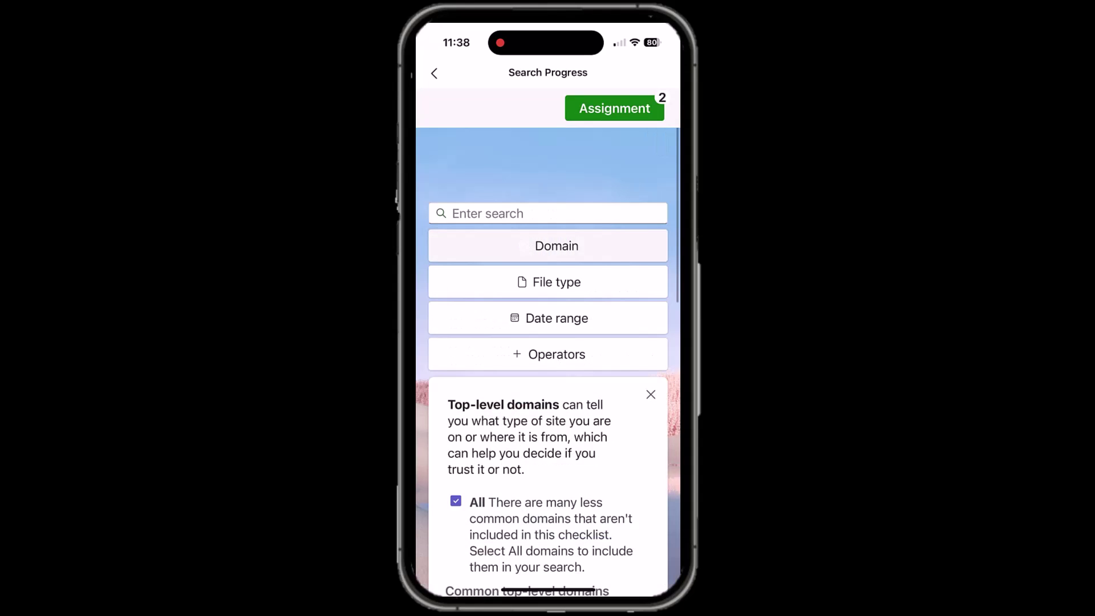
{"action": "scroll", "coordinate": [547, 360], "scroll_direction": "down", "scroll_amount": 3}
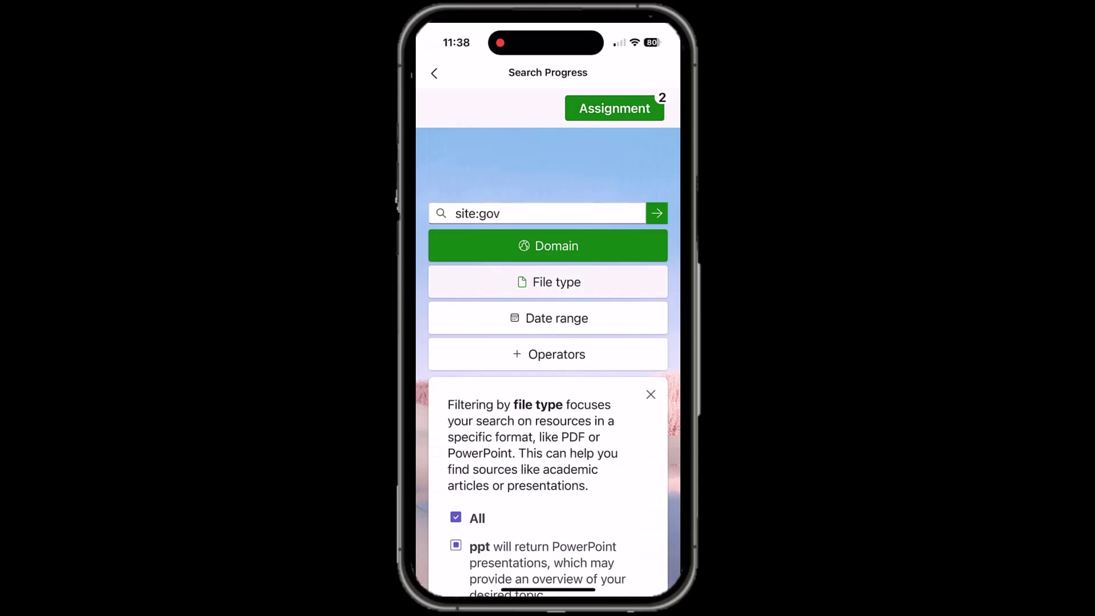
- Put "Drone research" before the site:gov filter in the query and run the search
{"action": "left_click", "coordinate": [456, 213]}
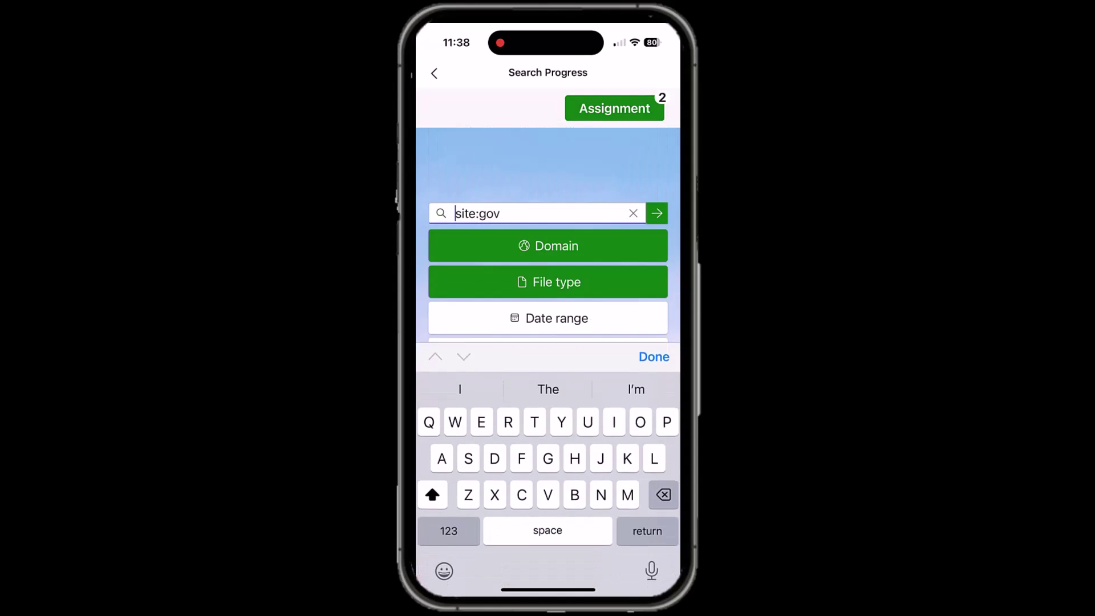
{"action": "type", "text": "Drone resaerch"}
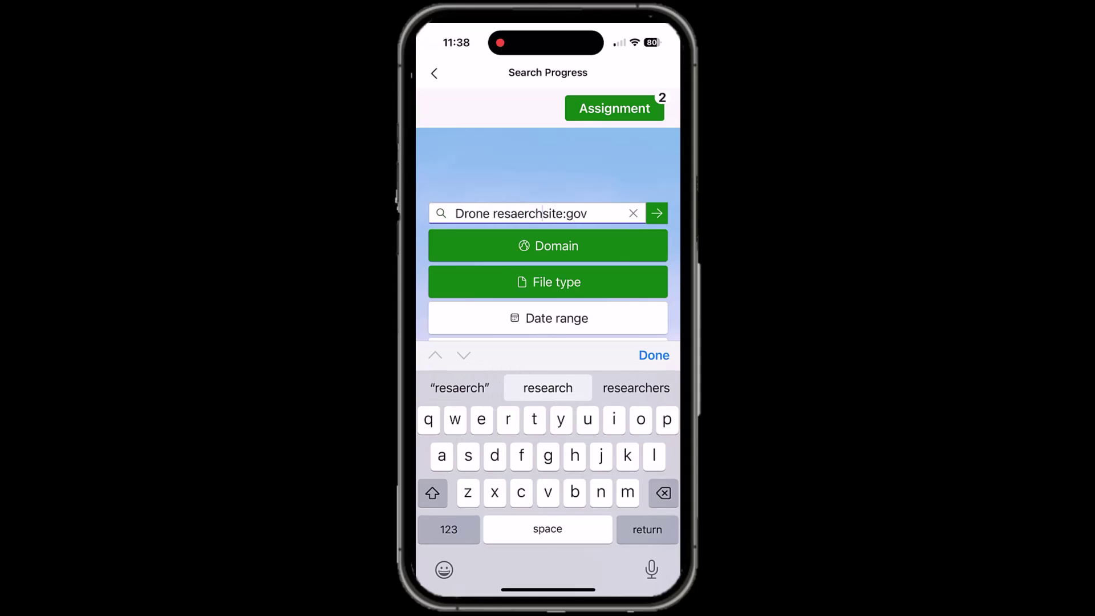
{"action": "left_click", "coordinate": [654, 355]}
{"action": "left_click", "coordinate": [657, 214]}
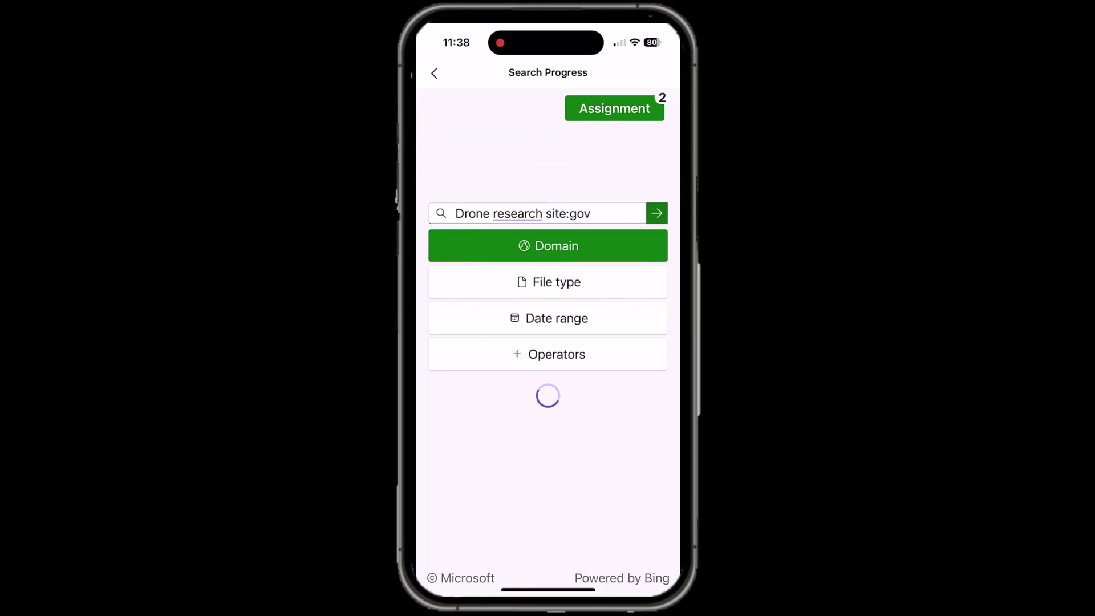
- Save the Federal Aviation Administration "Research & Development" result as a source for the assignment
{"action": "scroll", "coordinate": [547, 361], "scroll_direction": "down", "scroll_amount": 10}
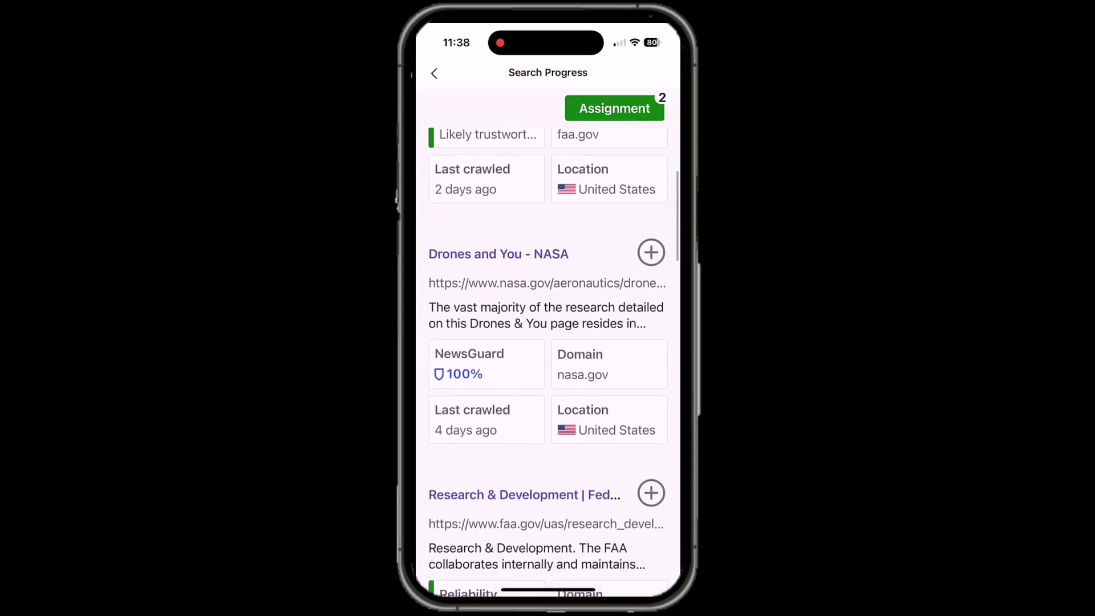
{"action": "scroll", "coordinate": [548, 308], "scroll_direction": "up", "scroll_amount": 2}
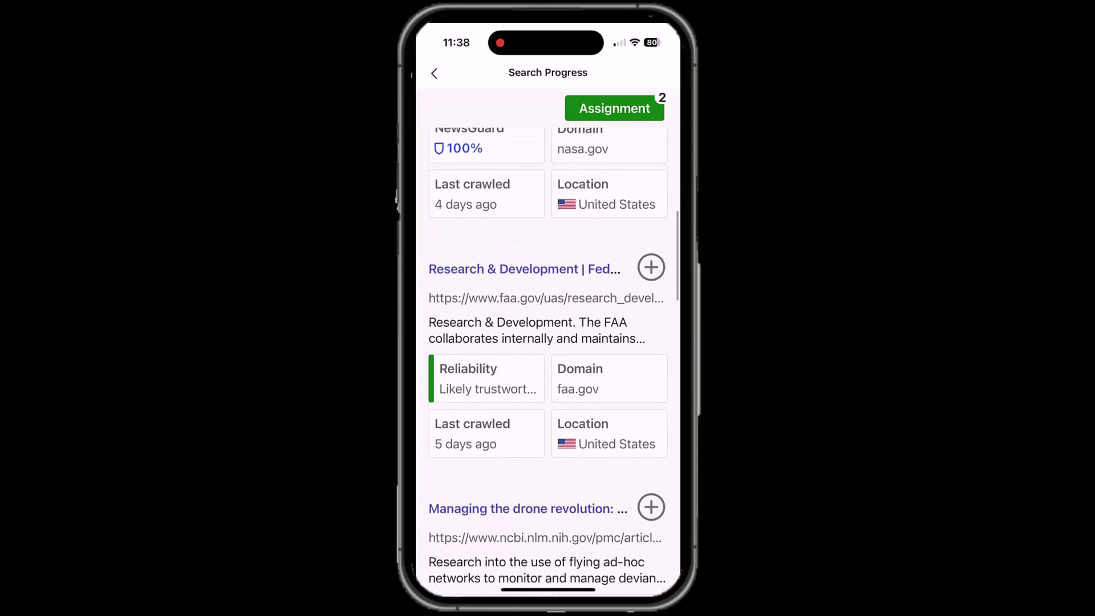
{"action": "left_click", "coordinate": [651, 267]}
{"action": "scroll", "coordinate": [548, 362], "scroll_direction": "up", "scroll_amount": 10}
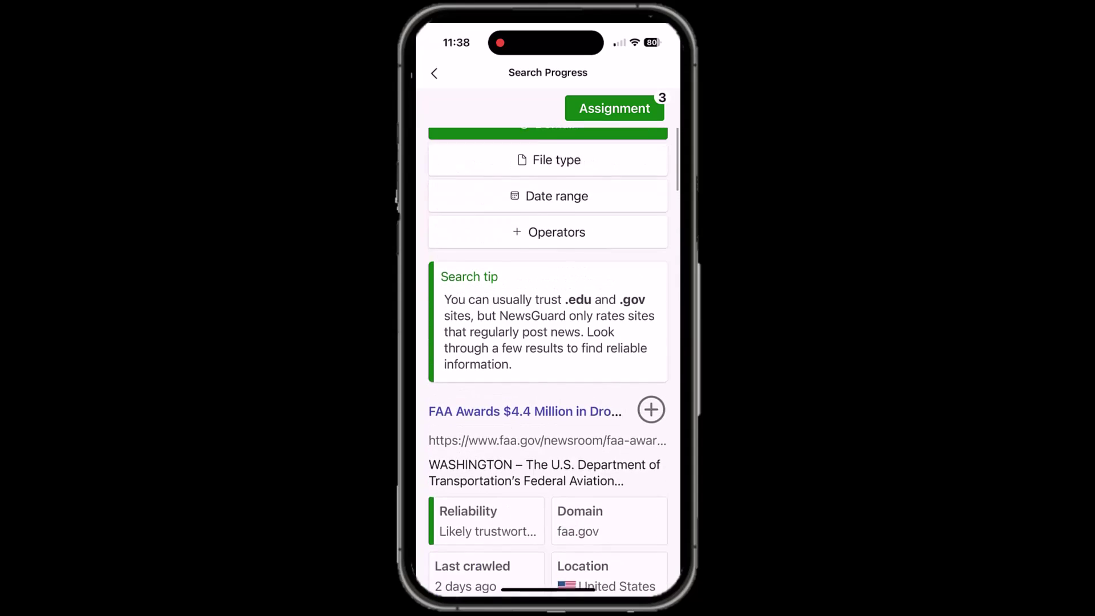
- Open the assignment's collected sources and review the saved entries and the assignment instructions
{"action": "left_click", "coordinate": [614, 108]}
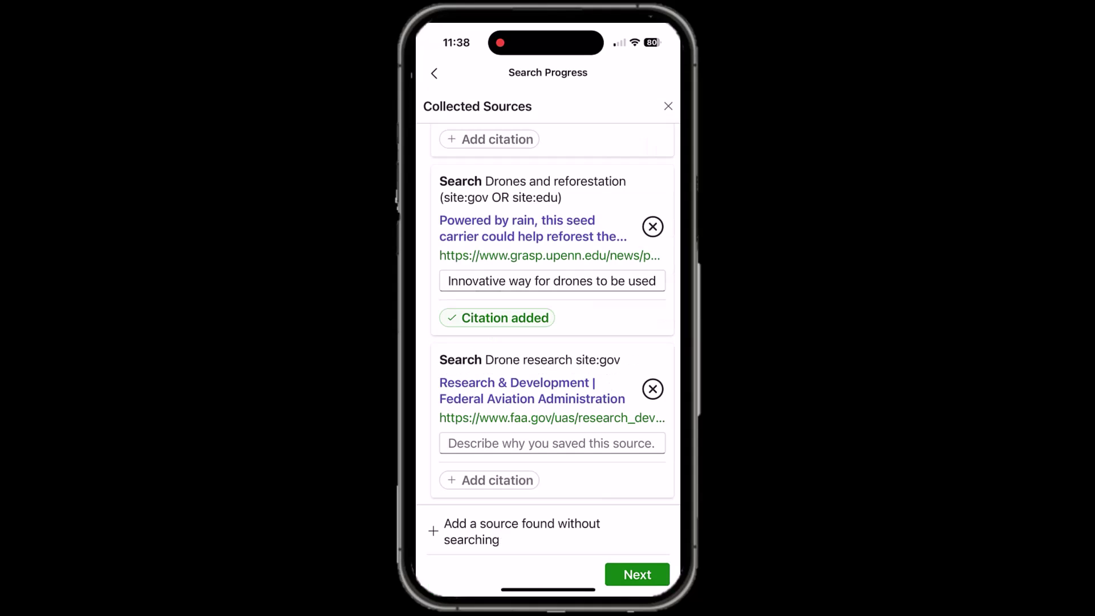
{"action": "scroll", "coordinate": [547, 308], "scroll_direction": "up", "scroll_amount": 3}
{"action": "scroll", "coordinate": [547, 308], "scroll_direction": "up", "scroll_amount": 5}
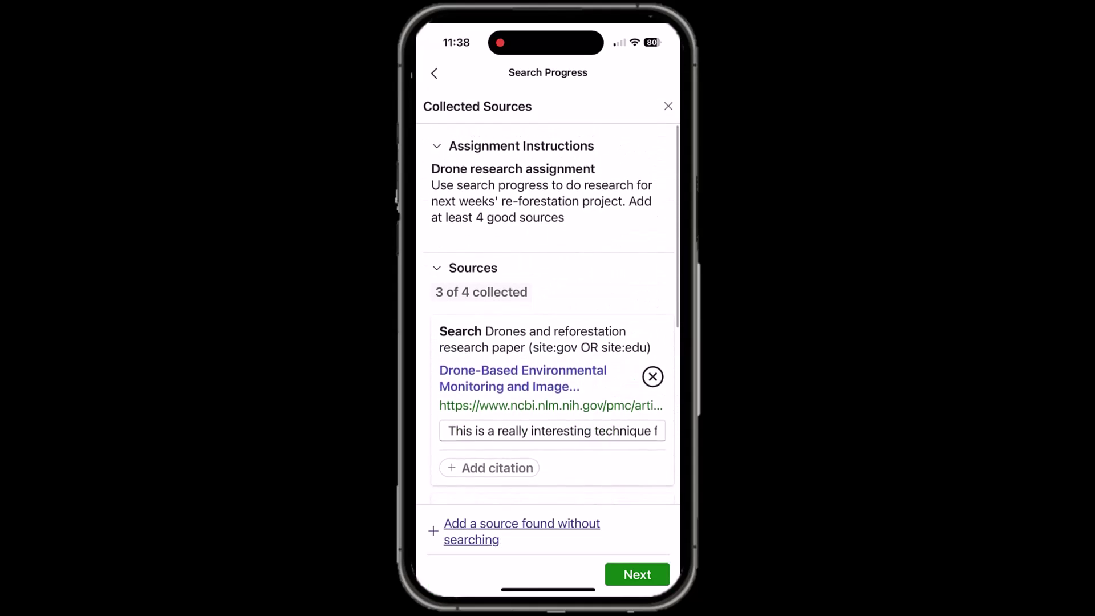